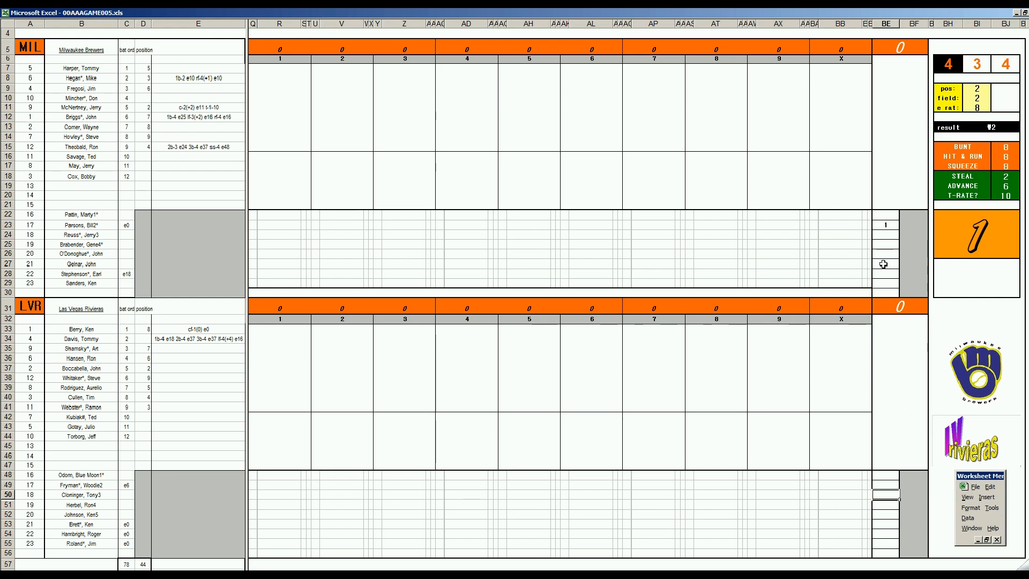
- Mark the Las Vegas pitcher in row 50 with 1, and set the fielding lookup to pos 6, field 4 and e rat 14
click(891, 225)
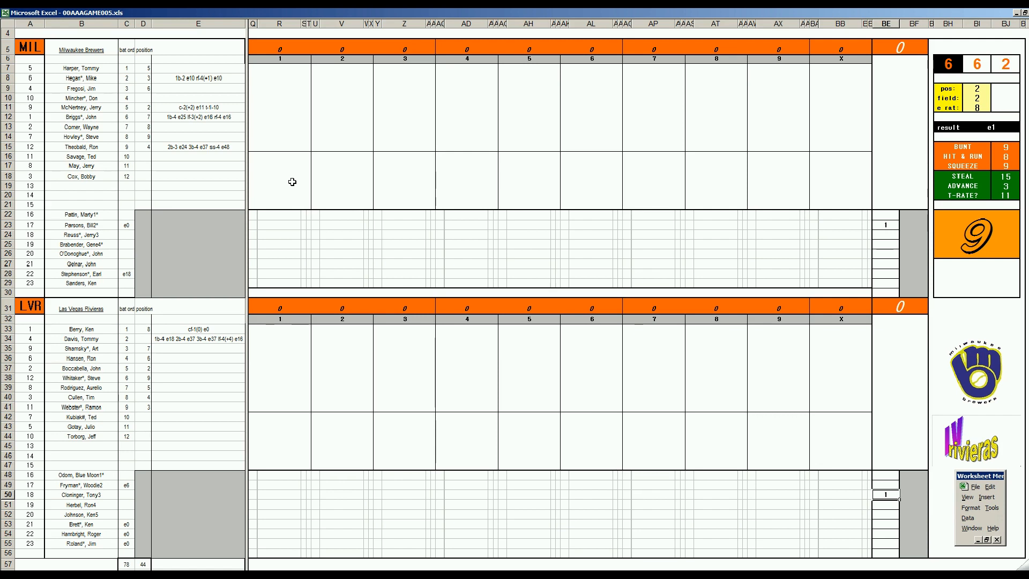
click(285, 69)
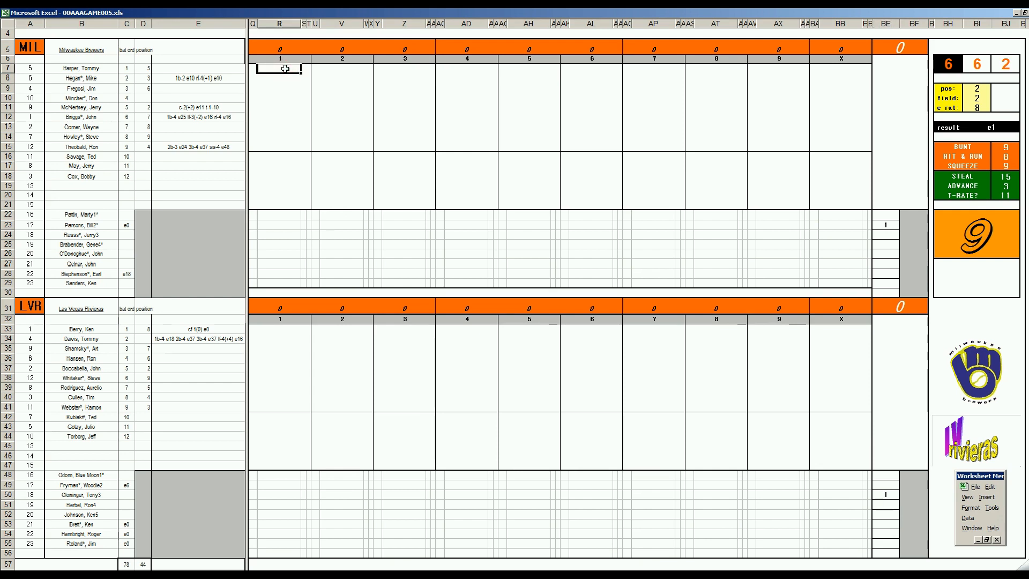
text(6)
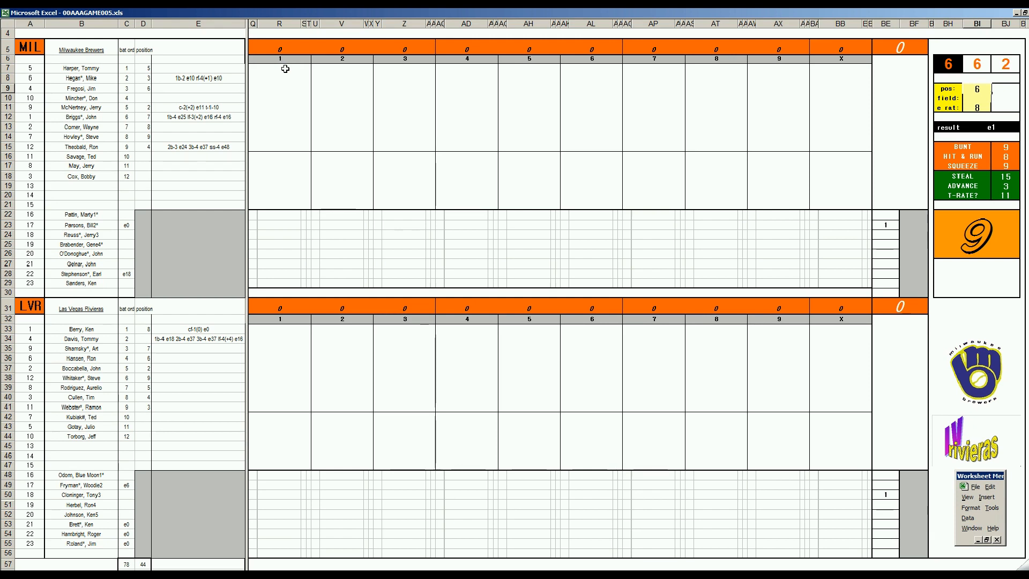
key(Return)
key(Return)
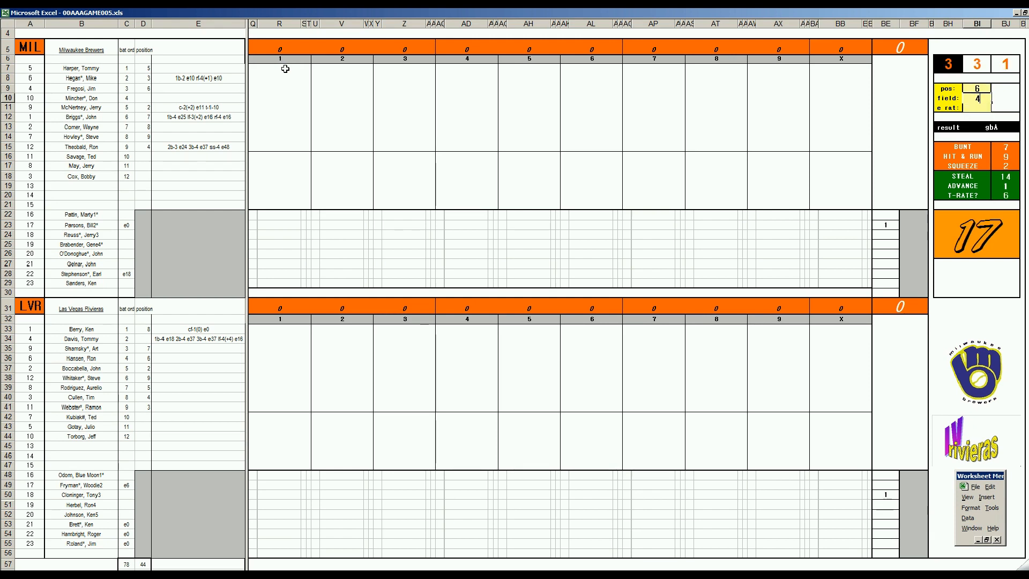
key(Return)
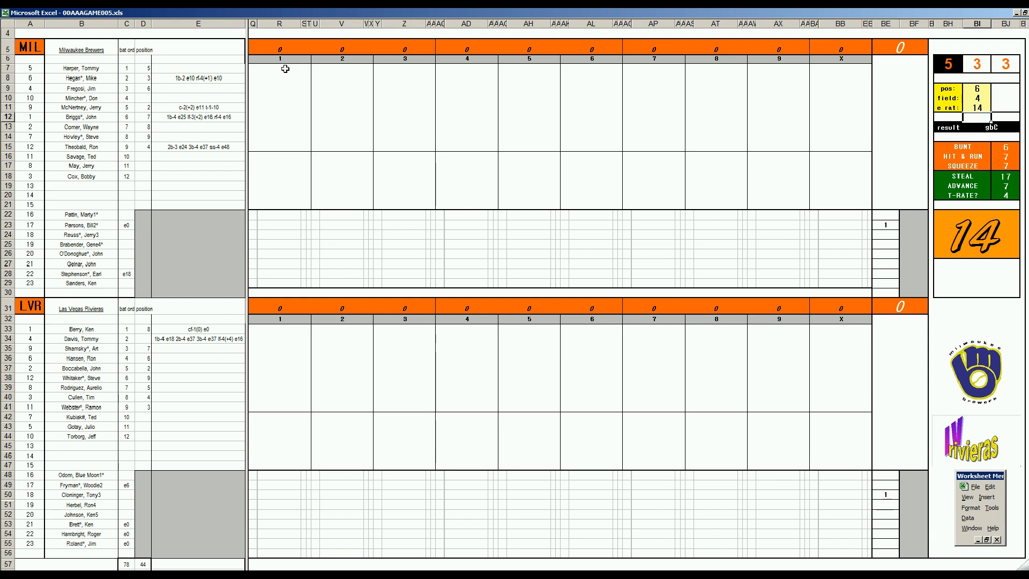
- Record ₩63 for Milwaukee's leadoff batter in the first inning, cell R7
click(276, 68)
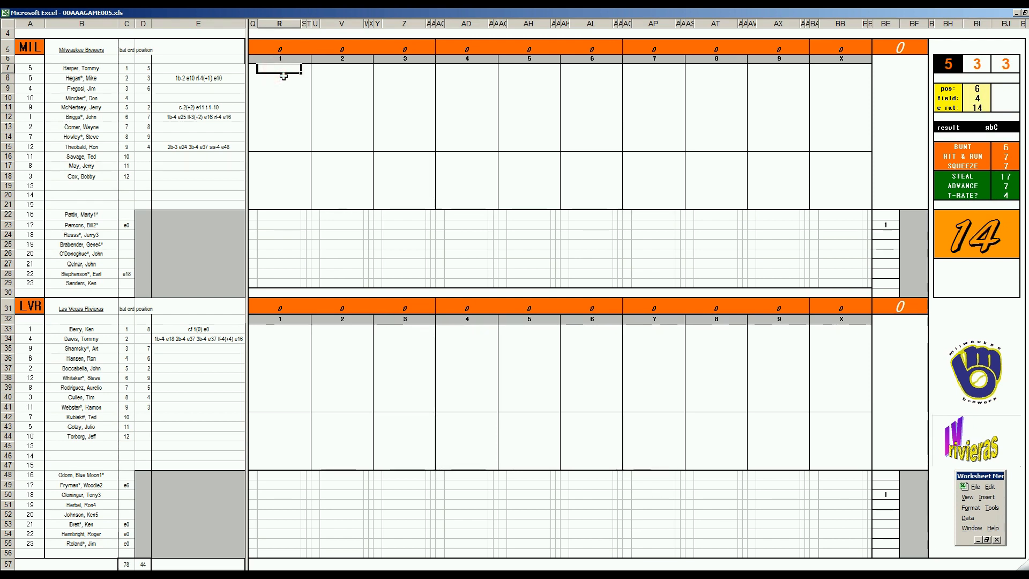
text(#63)
key(Return)
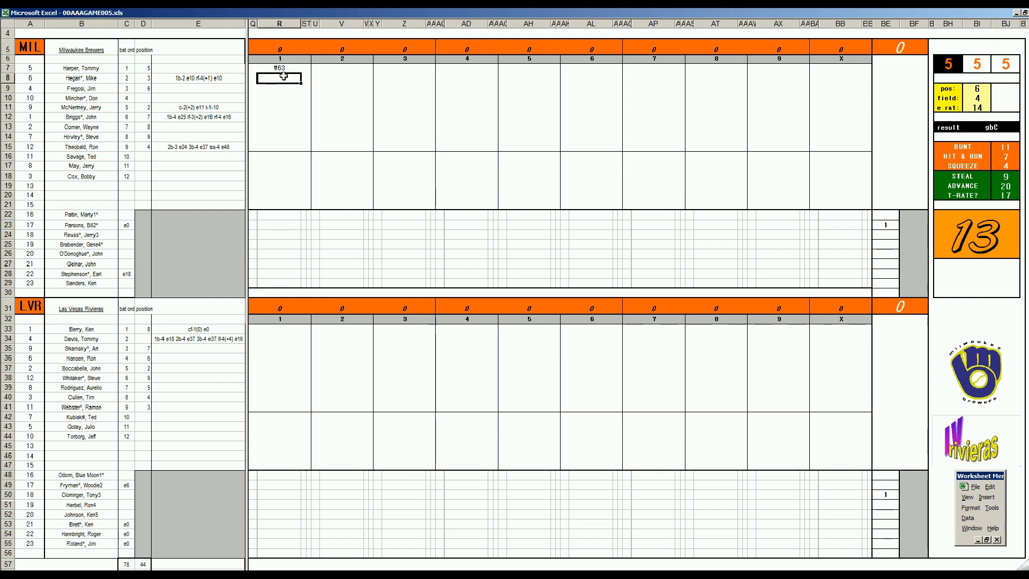
- Set the fielding lookup's pos to 2, and record ₩2 and ₩8 for Milwaukee's second and third batters in the first inning
text(2)
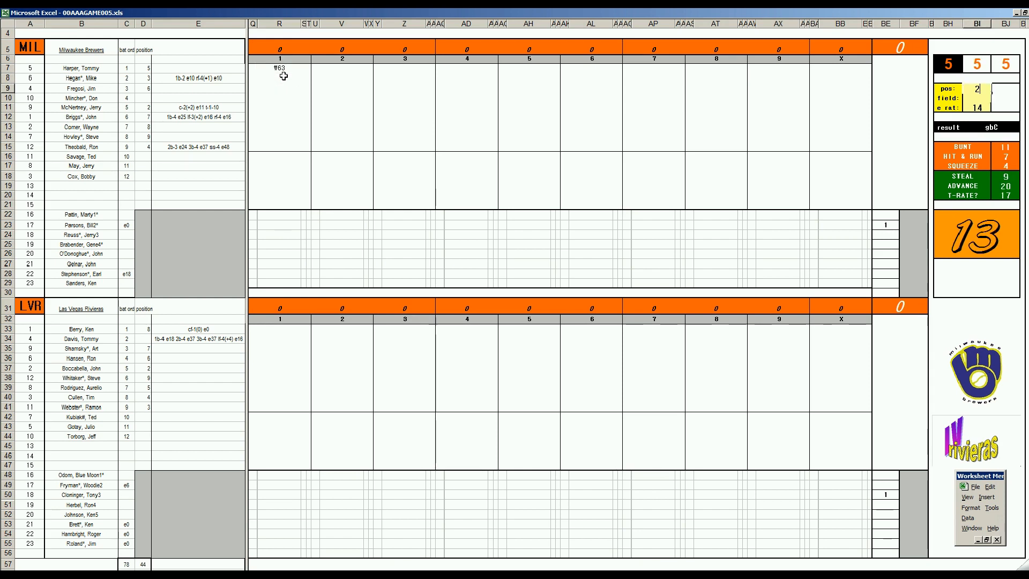
key(Return)
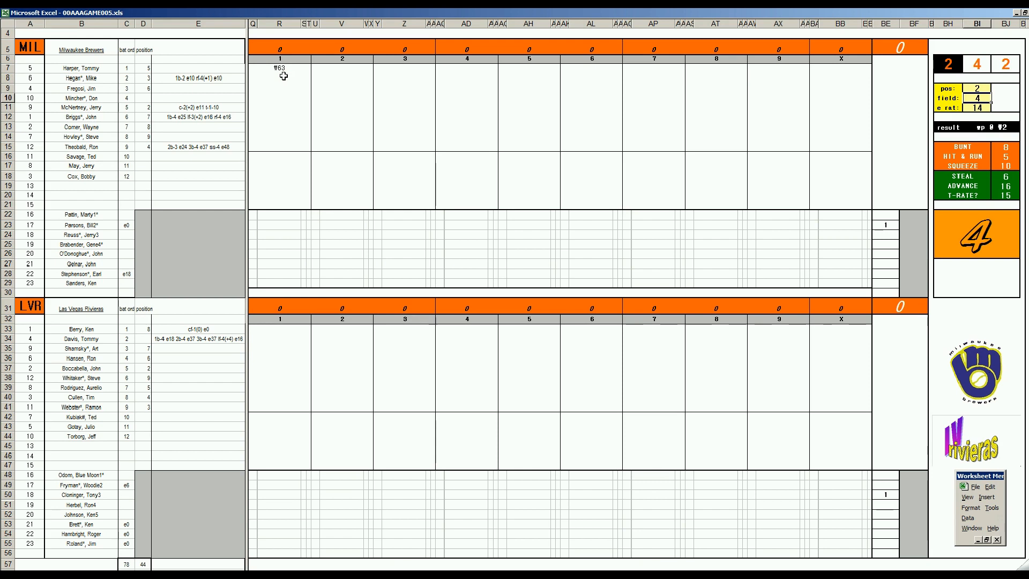
click(284, 76)
text(#2)
key(Return)
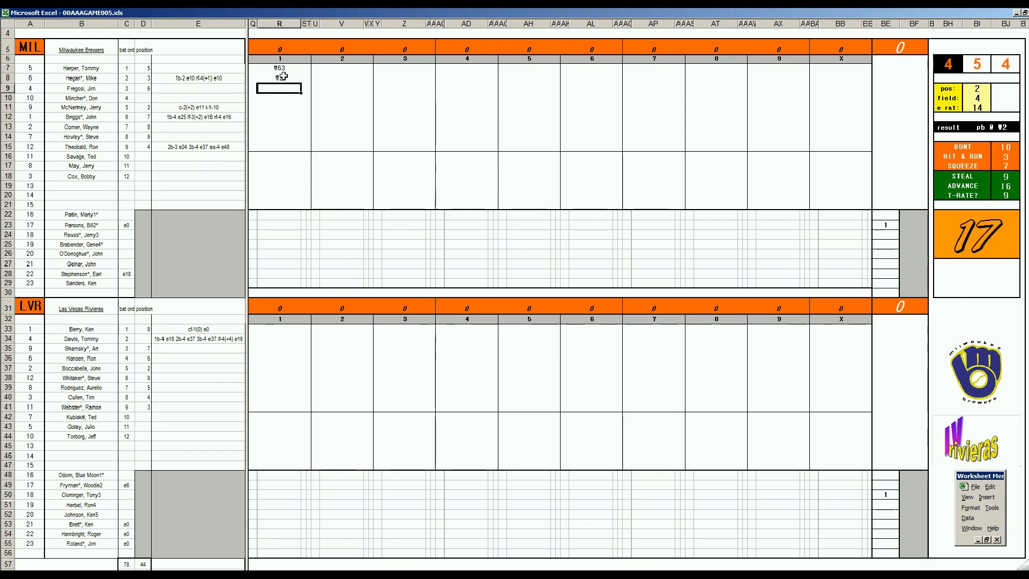
text(#8)
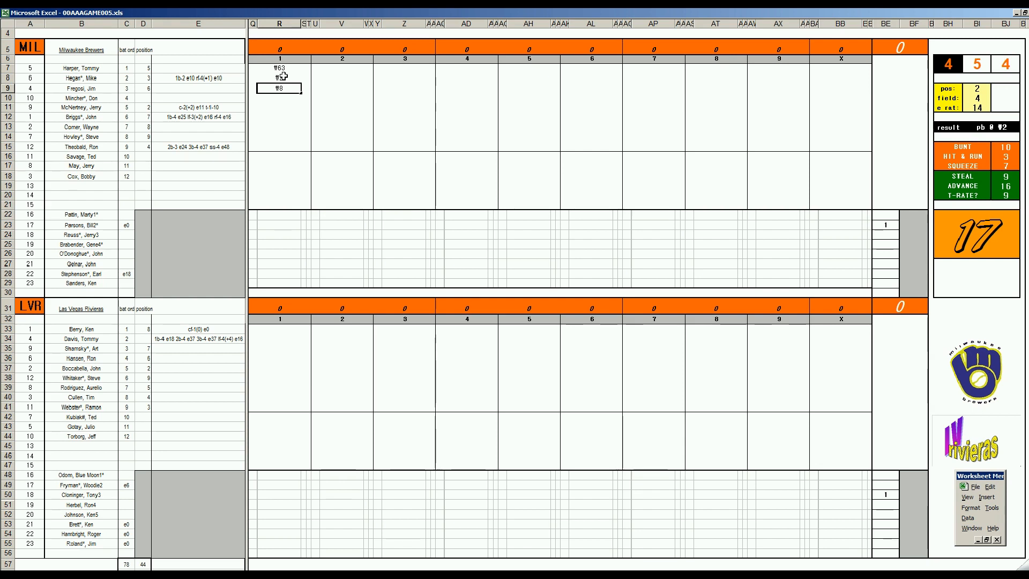
- Record 1 for Las Vegas's leadoff batter in the first inning, cell R33
click(294, 329)
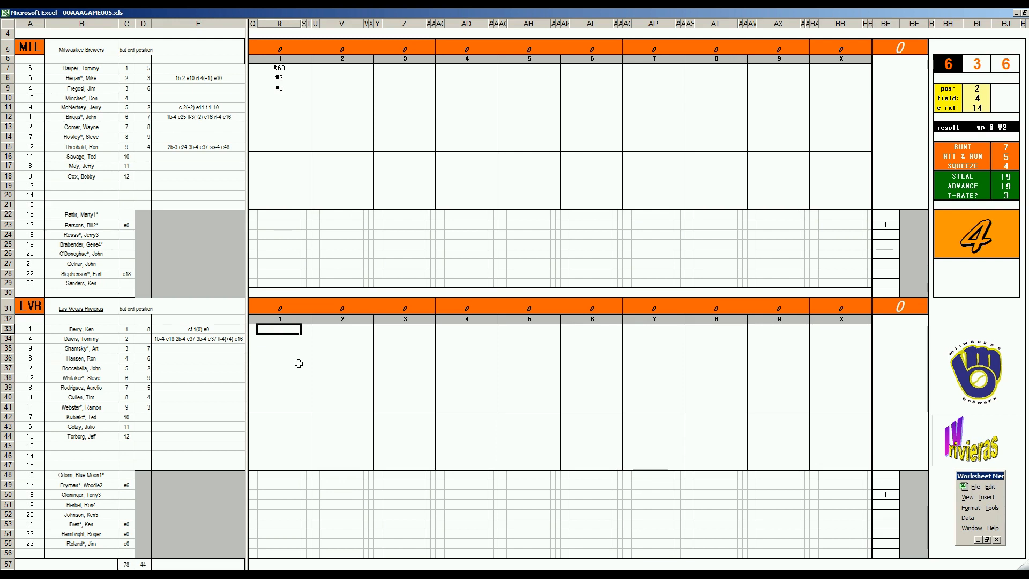
text(1)
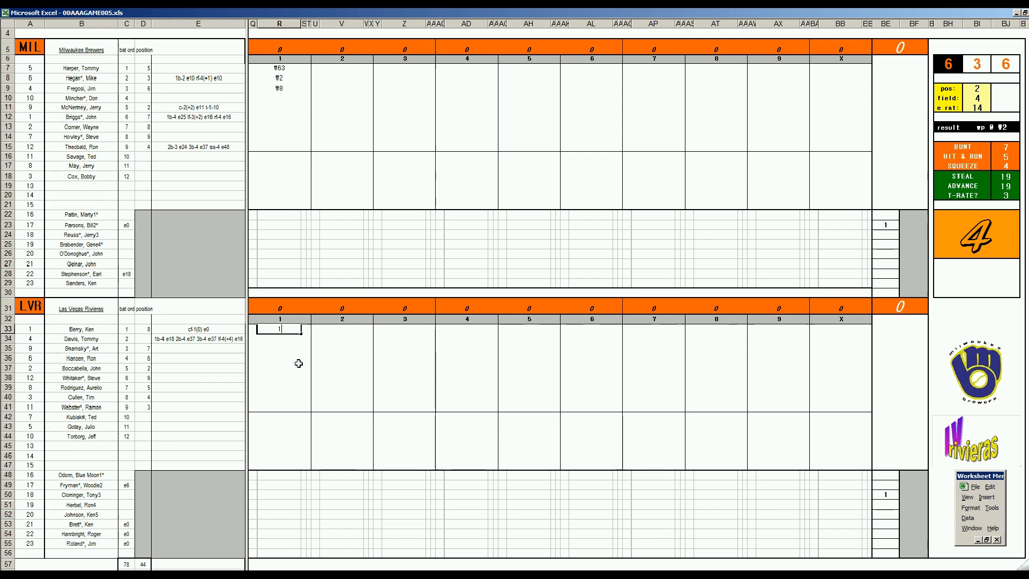
key(Return)
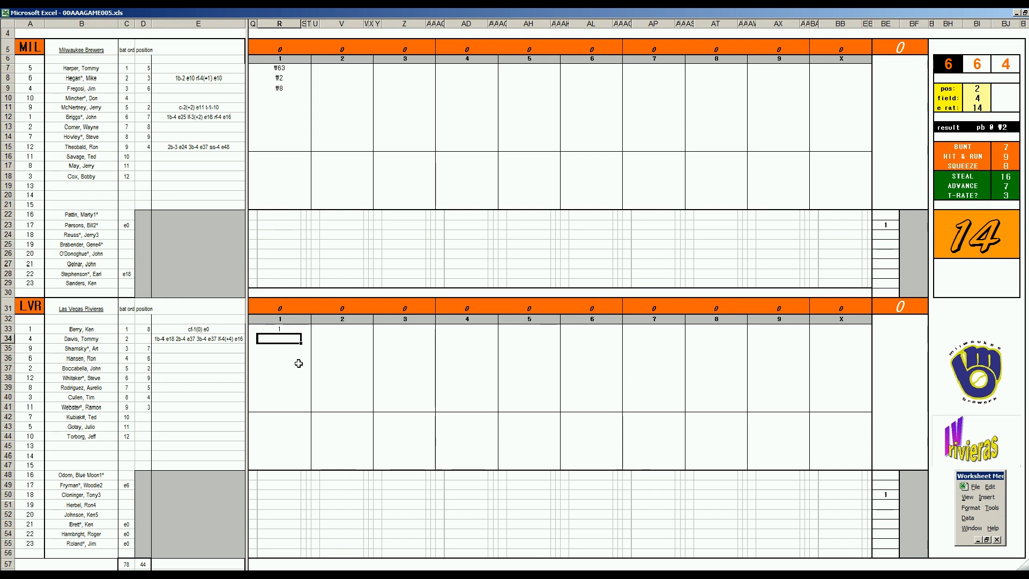
- Set the fielding lookup to pos 2, field 2 and e rat 11
key(ctrl+e)
text(2)
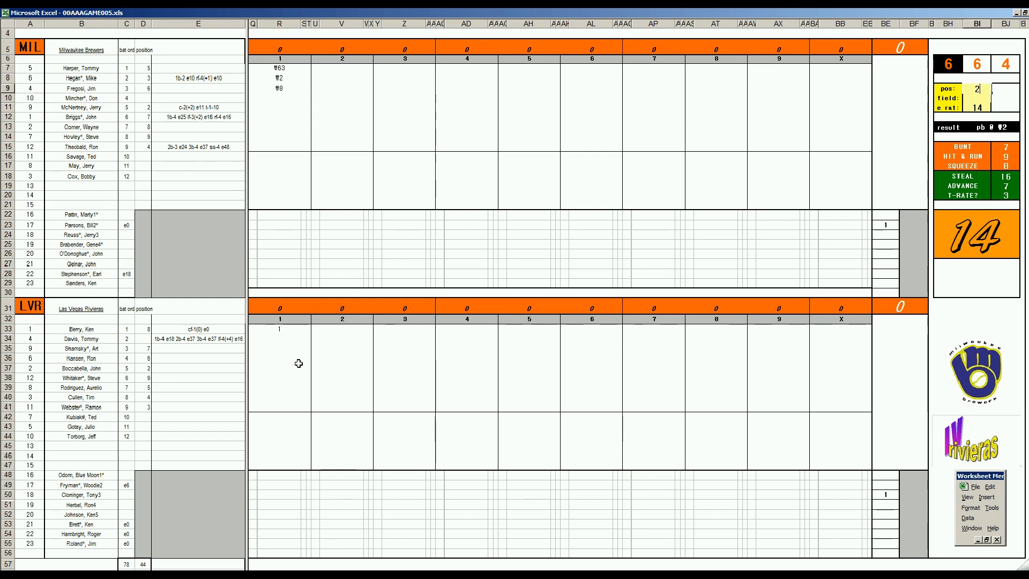
key(Return)
text(2)
key(Return)
text(11)
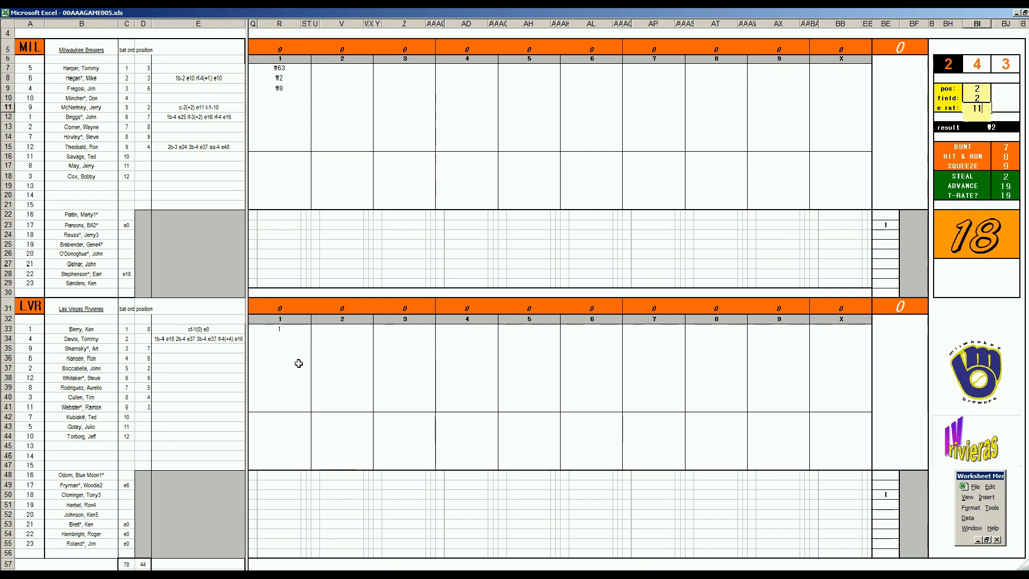
key(Return)
- Record ₩2 and ₩163 for Las Vegas's second and third batters in the first inning, cells R34 and R35
click(277, 339)
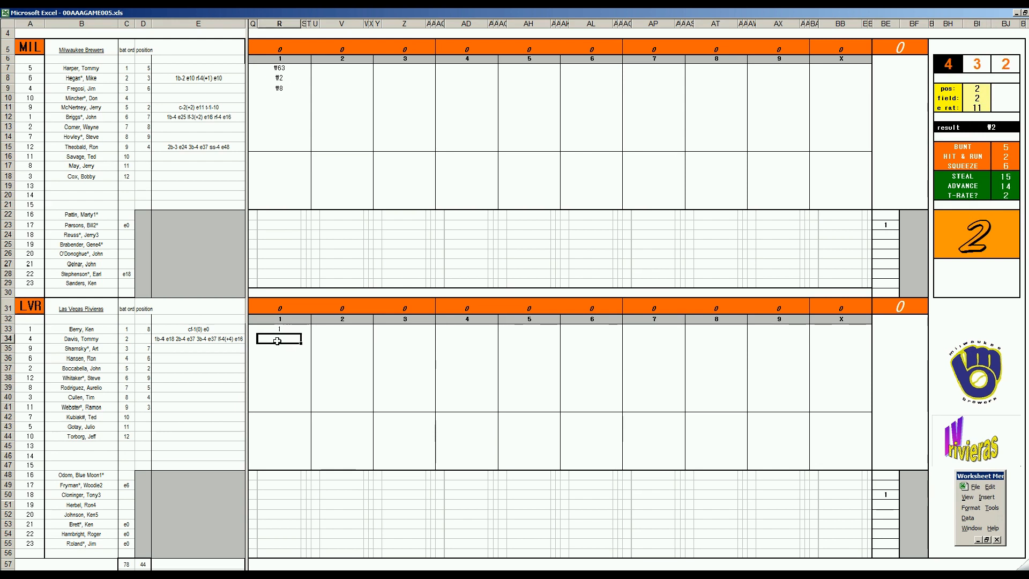
text(#2)
key(Return)
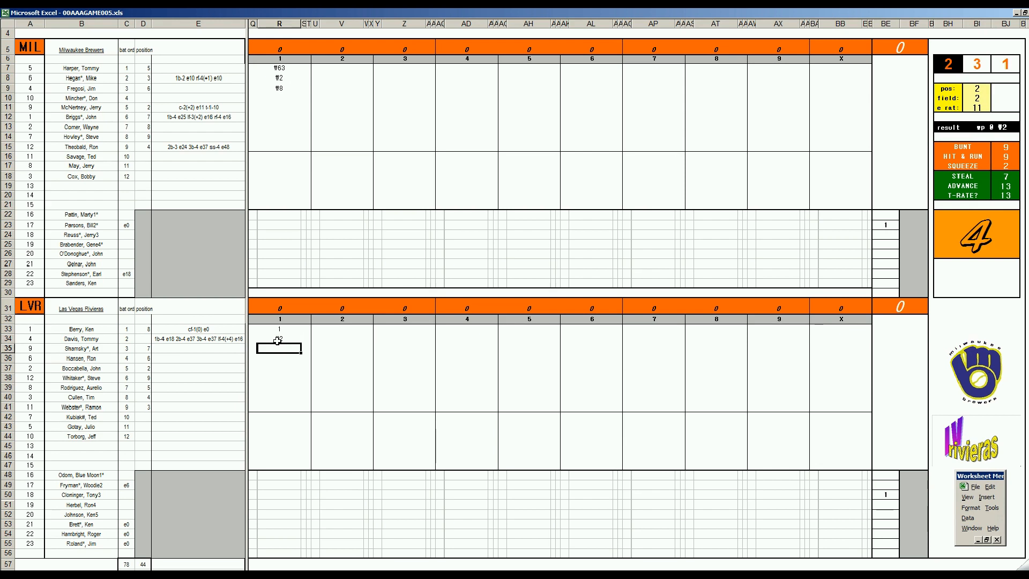
text(#163)
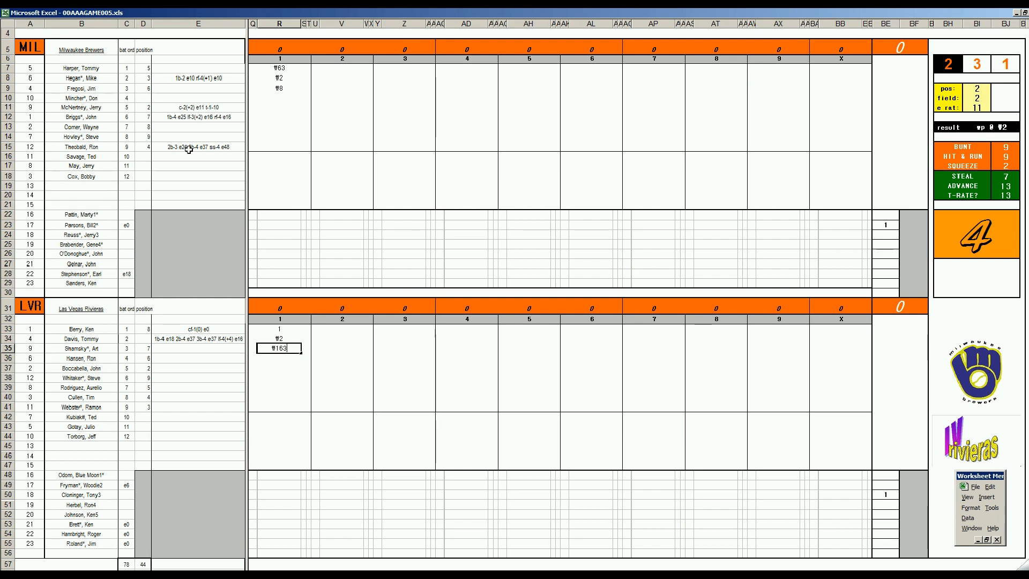
- Record ₩43, 8 and 1 for Milwaukee's fourth, fifth and sixth batters in the second inning, cells V10 to V12
click(328, 97)
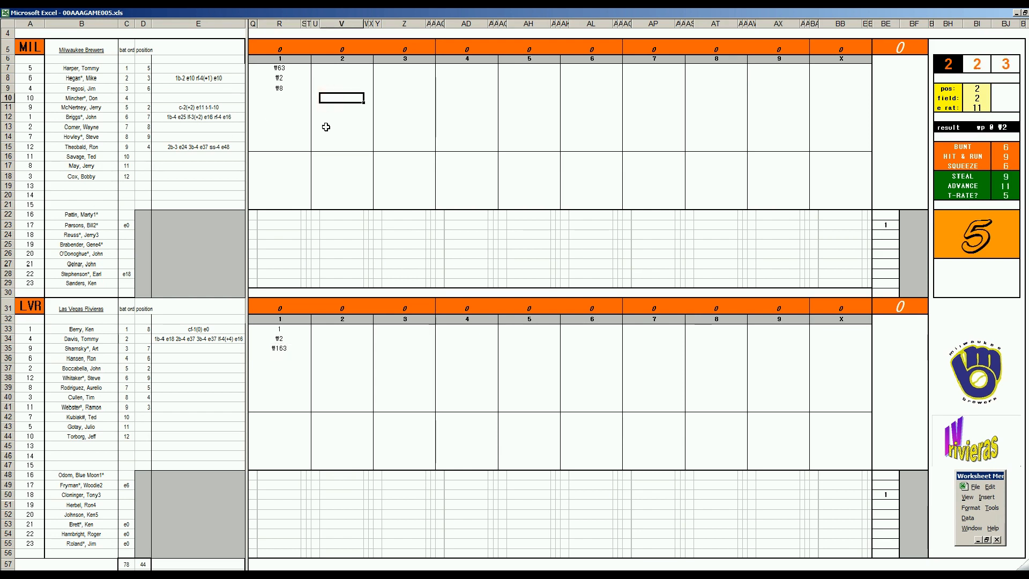
text(#43)
key(Return)
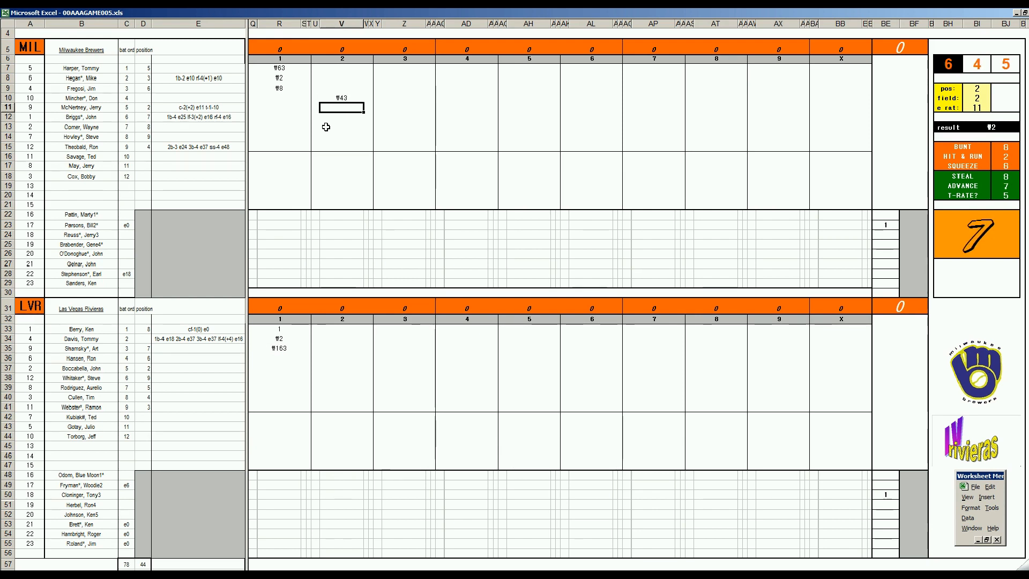
text(8)
key(Return)
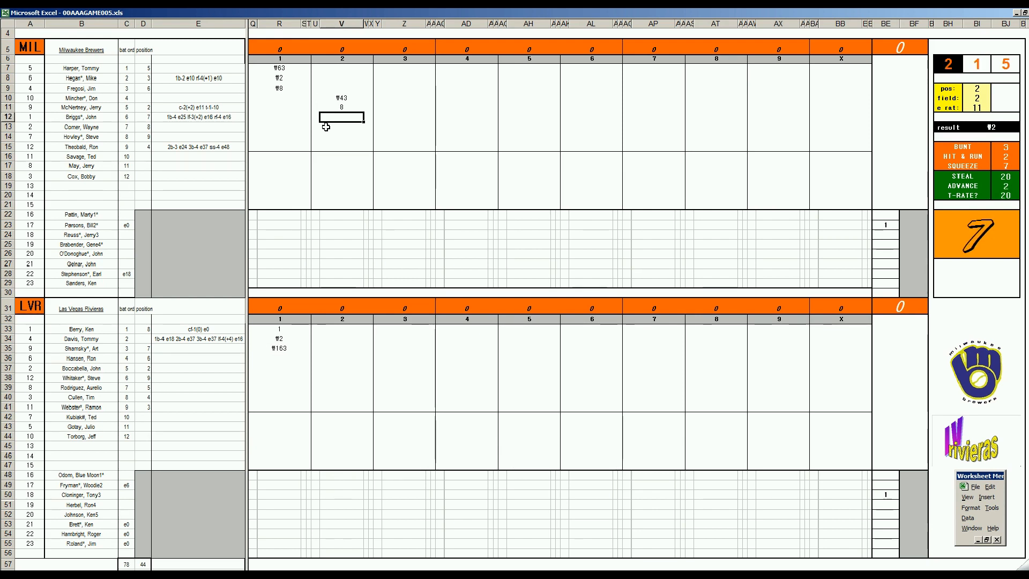
text(1)
key(Return)
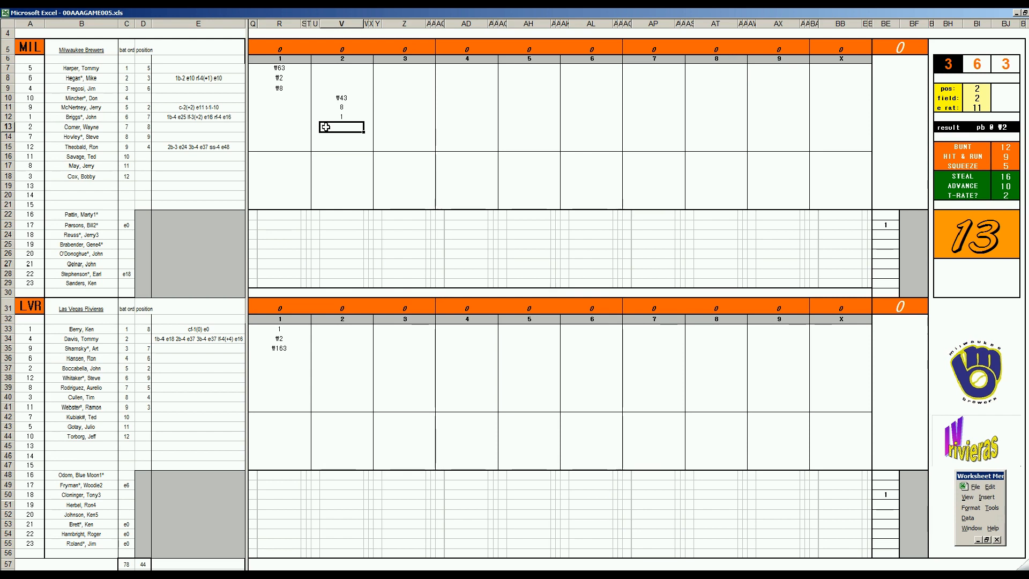
- Record ₩8, 8 and ₩7 for Milwaukee's seventh, eighth and ninth batters in the second inning, cells V13 to V15
text(#8)
key(Return)
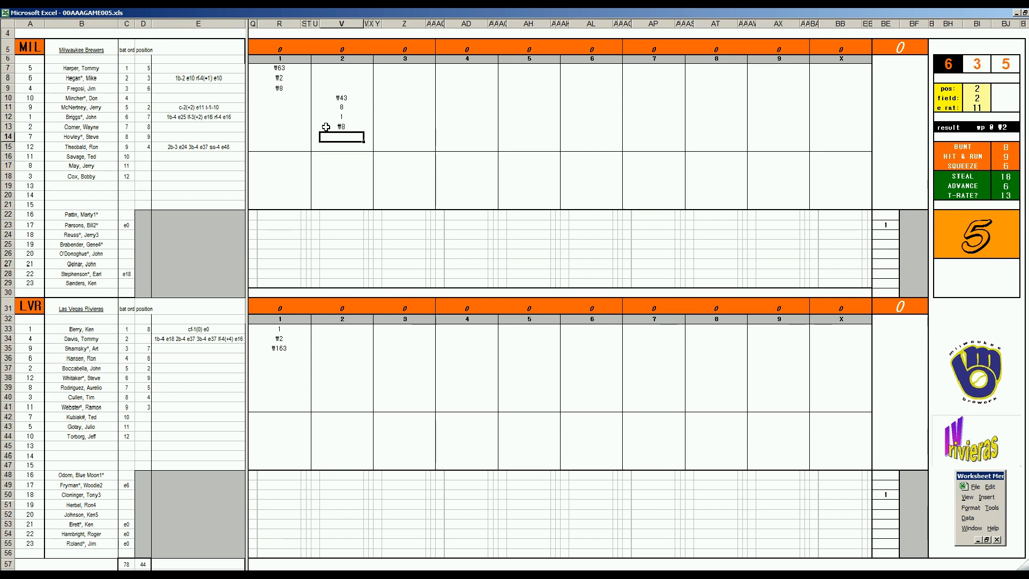
text(8)
key(Return)
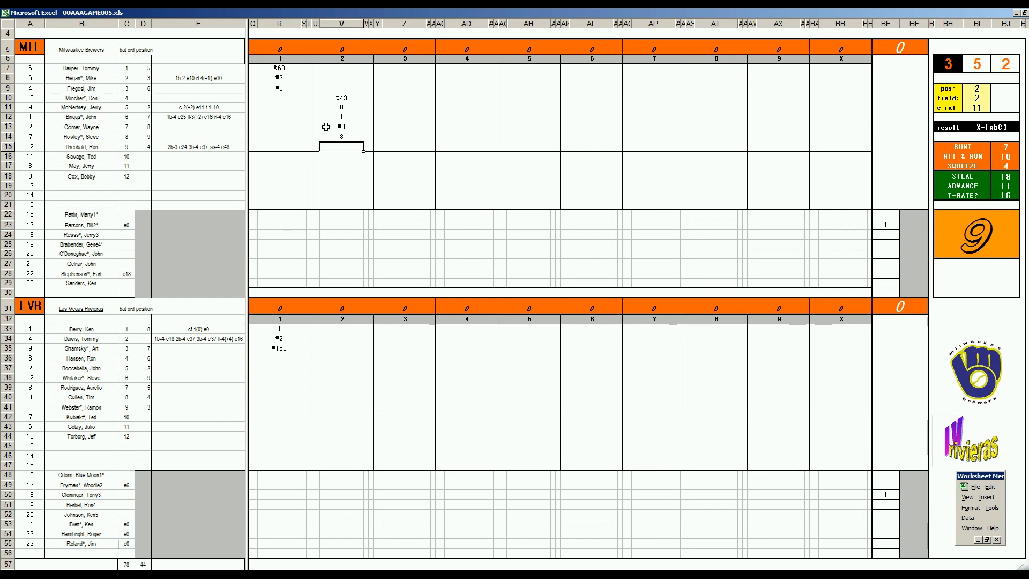
text(#7)
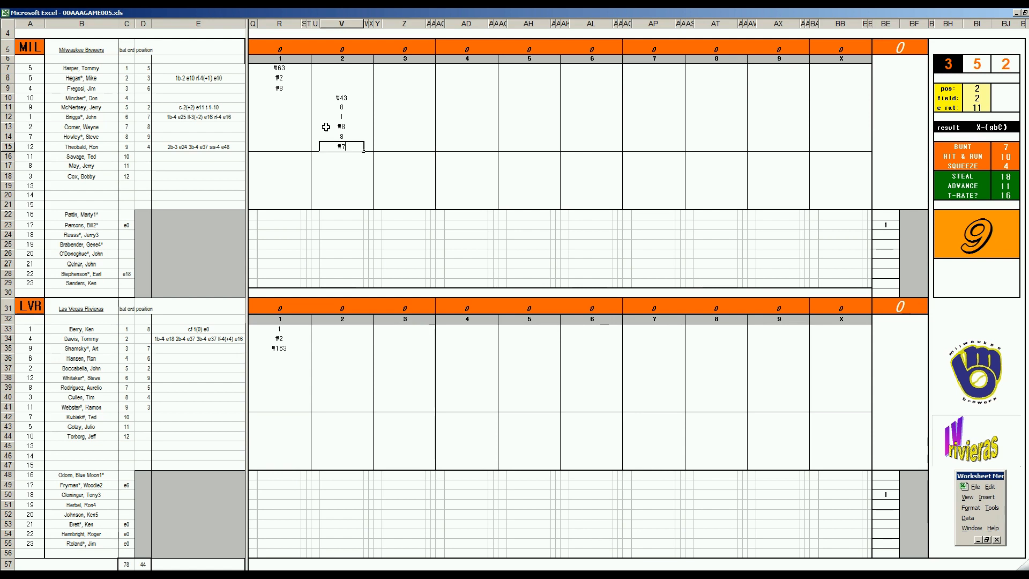
- Record ₩63 for Las Vegas's fourth batter in the second inning, cell V36
click(330, 355)
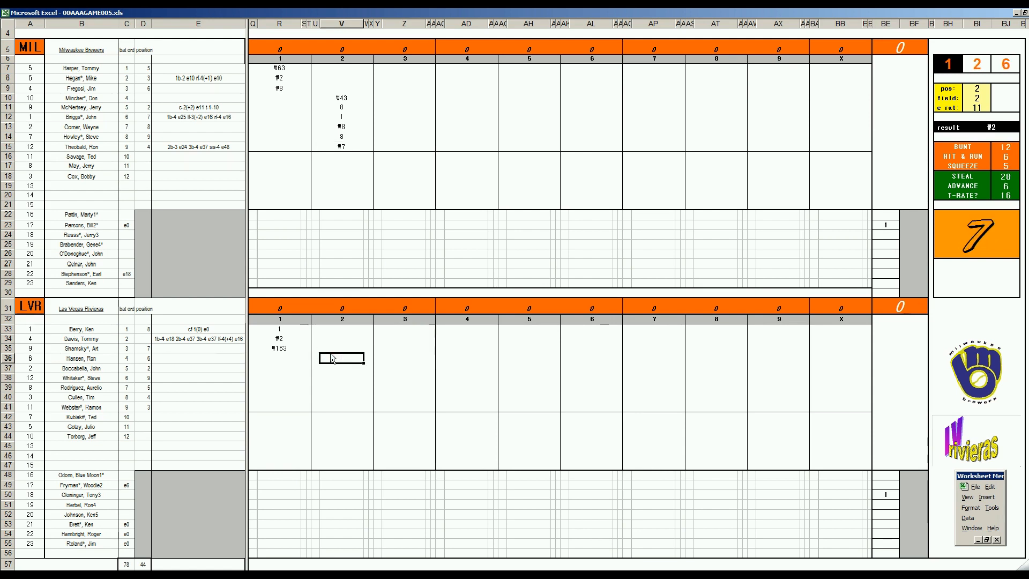
text(#63)
key(Return)
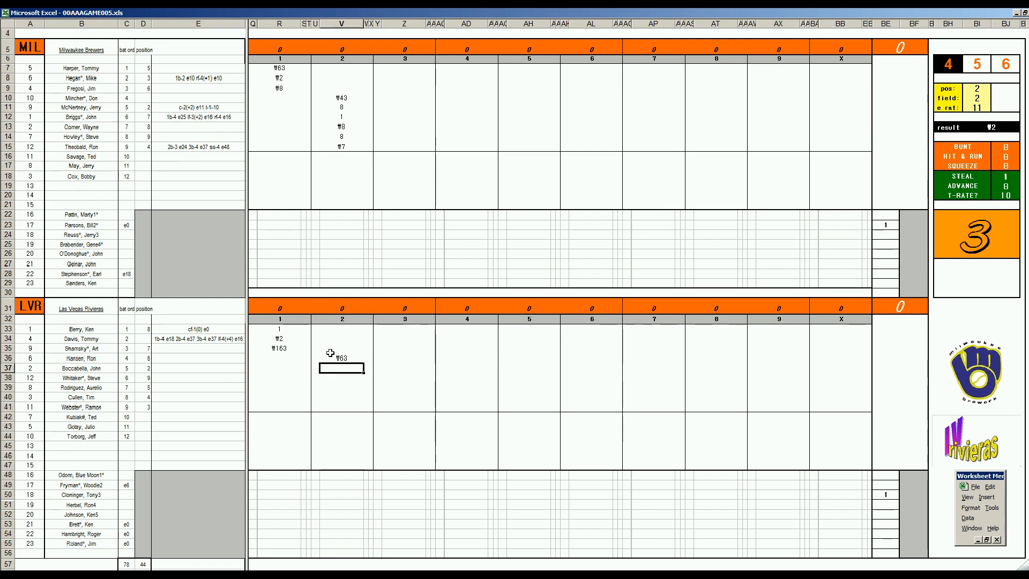
- Set the fielding lookup to pos 1 and e rat 0, keeping its field rating
key(ctrl+q)
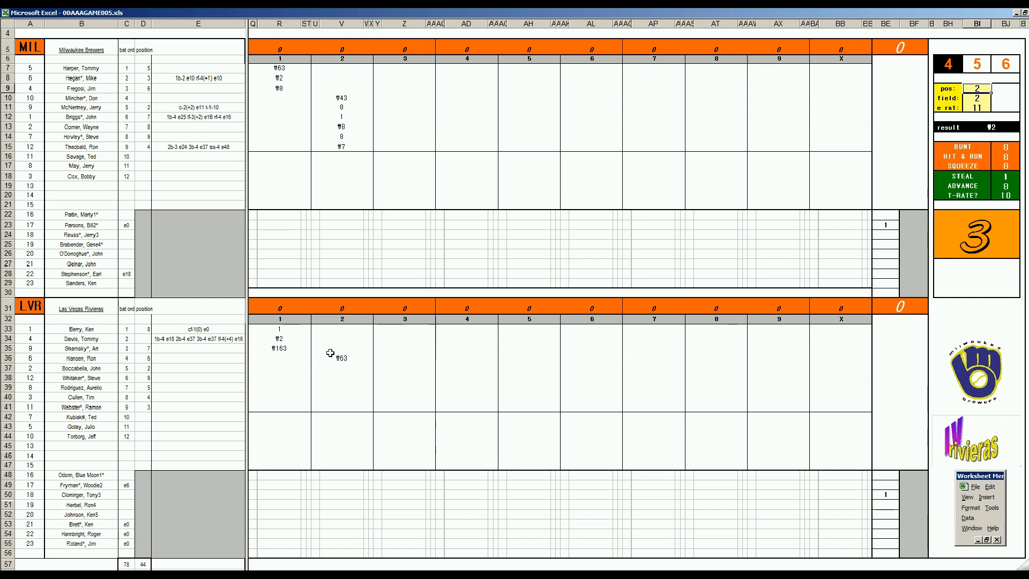
text(1)
key(Return)
key(Return)
text(0)
key(Return)
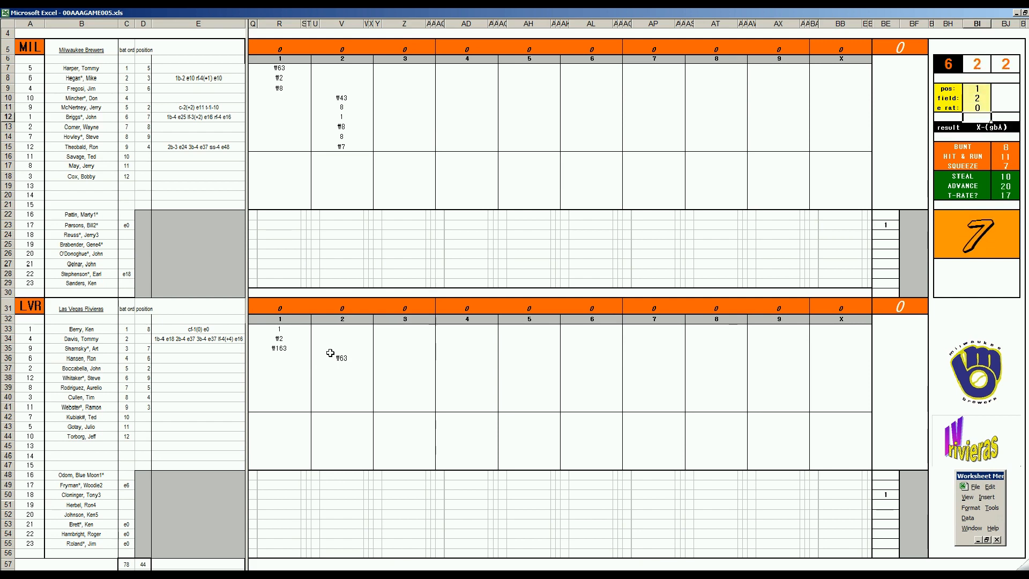
- Record ₩13 for Las Vegas's fifth batter in the second inning, cell V37
click(342, 365)
text(#63)
key(Return)
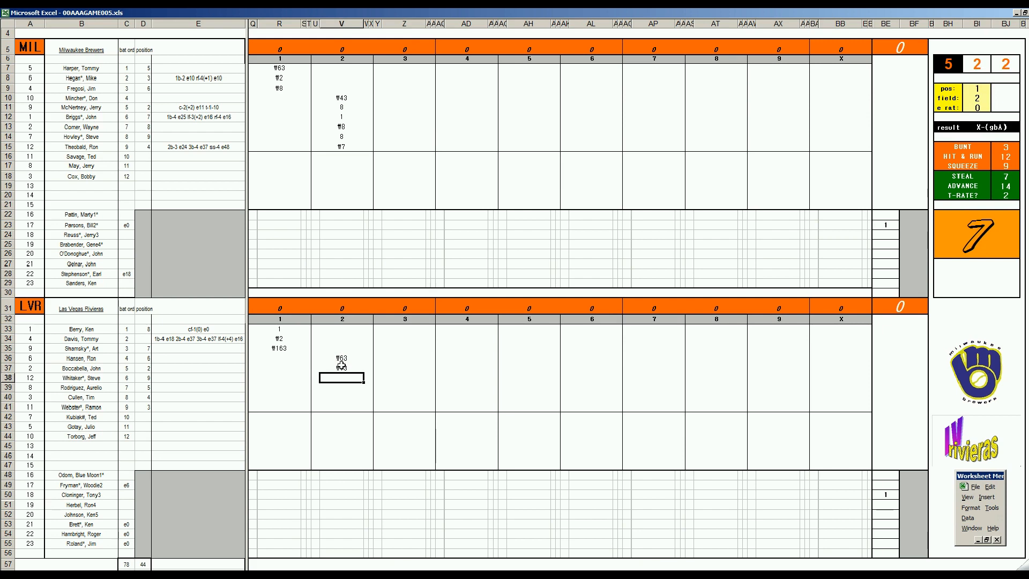
- Set the fielding lookup's pos to 5
key(ctrl+p)
text(5)
key(Return)
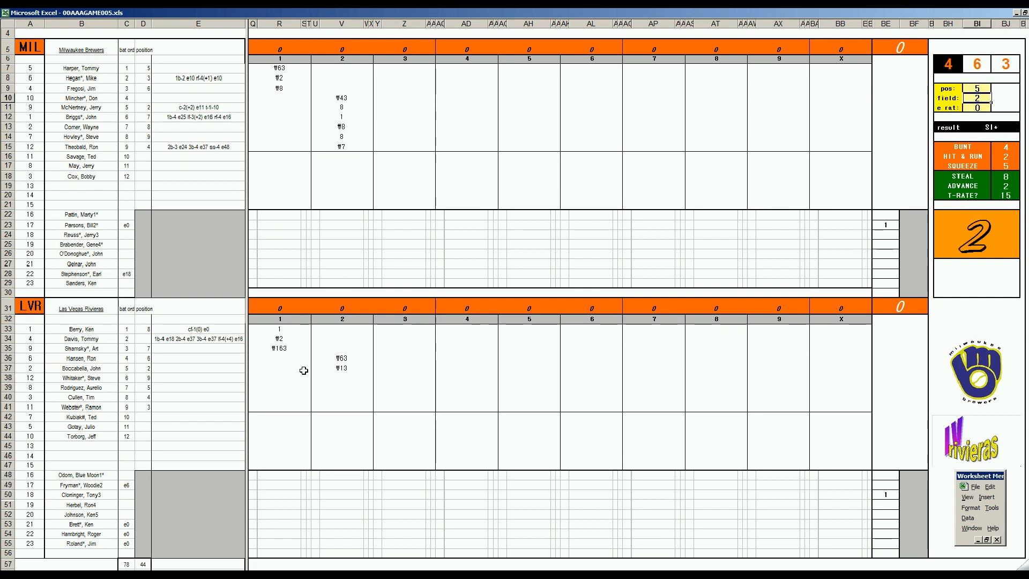
- Record 1 and ₩63 for Las Vegas's sixth and seventh batters in the second inning, cells V38 and V39
click(334, 377)
text(1)
key(Return)
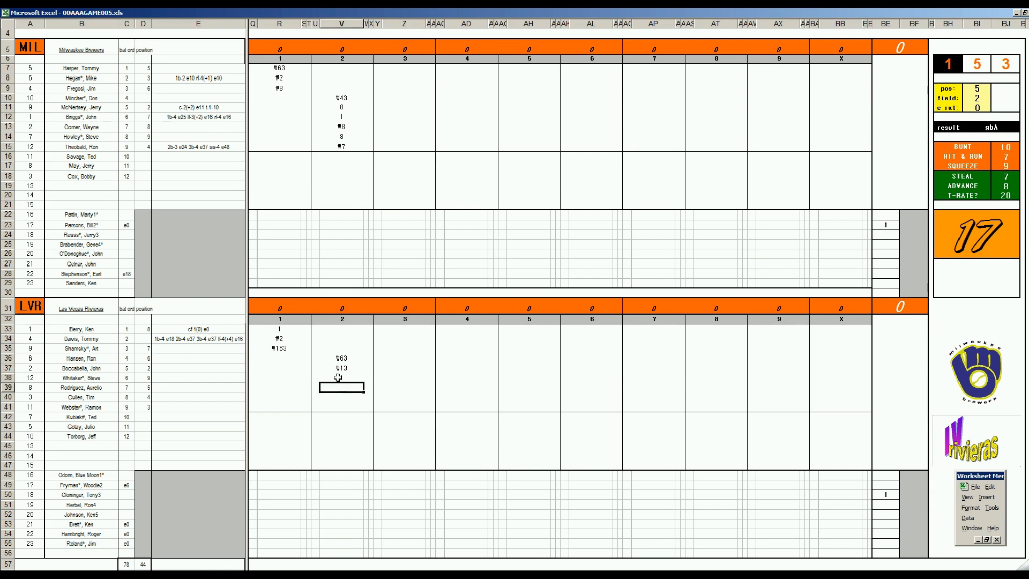
text(\63)
- Record ₩43, k and ₩53 for Milwaukee's first three batters in the third inning, cells Z7 to Z9
click(407, 69)
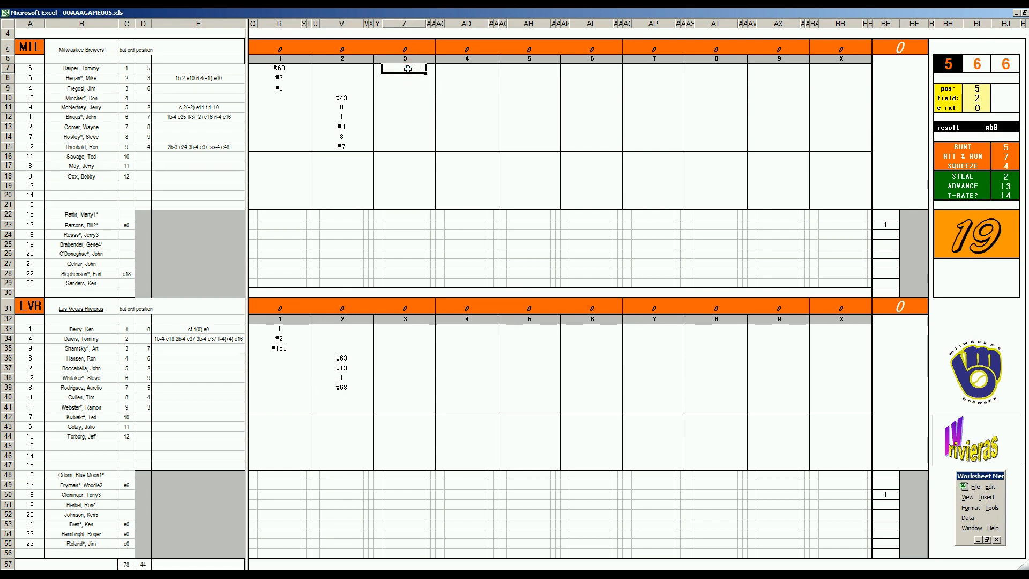
text(\43)
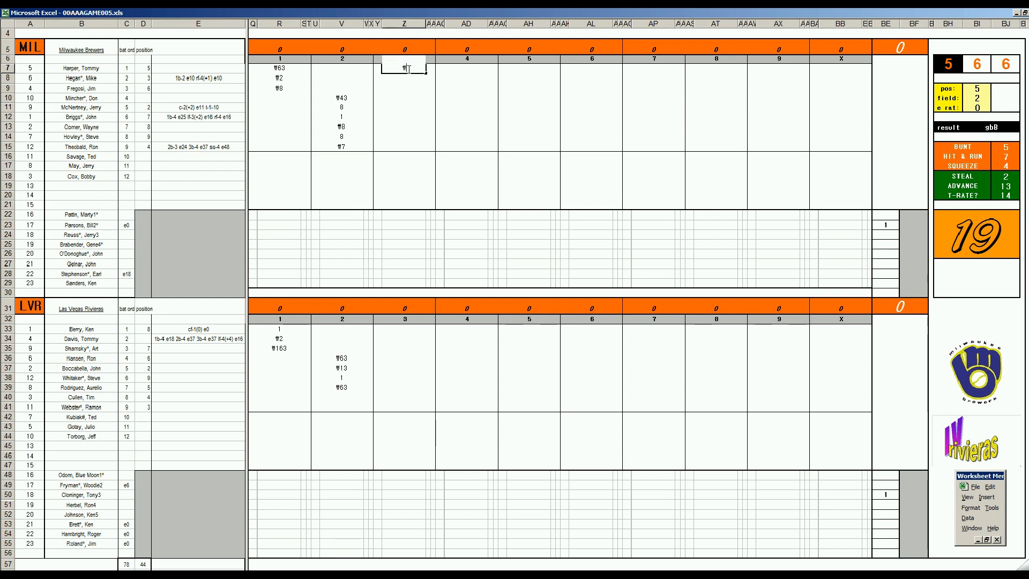
key(Return)
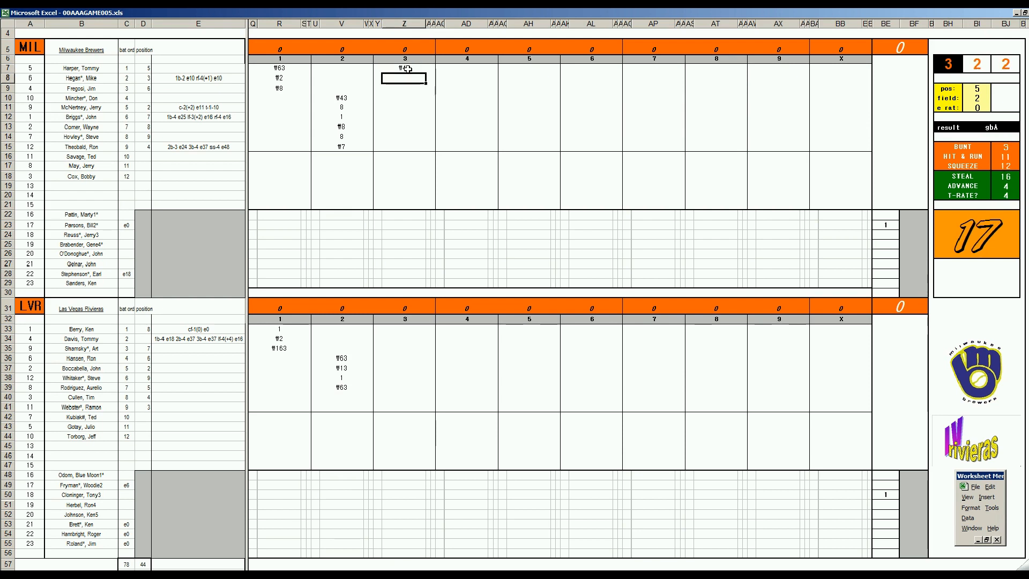
text(k)
key(Return)
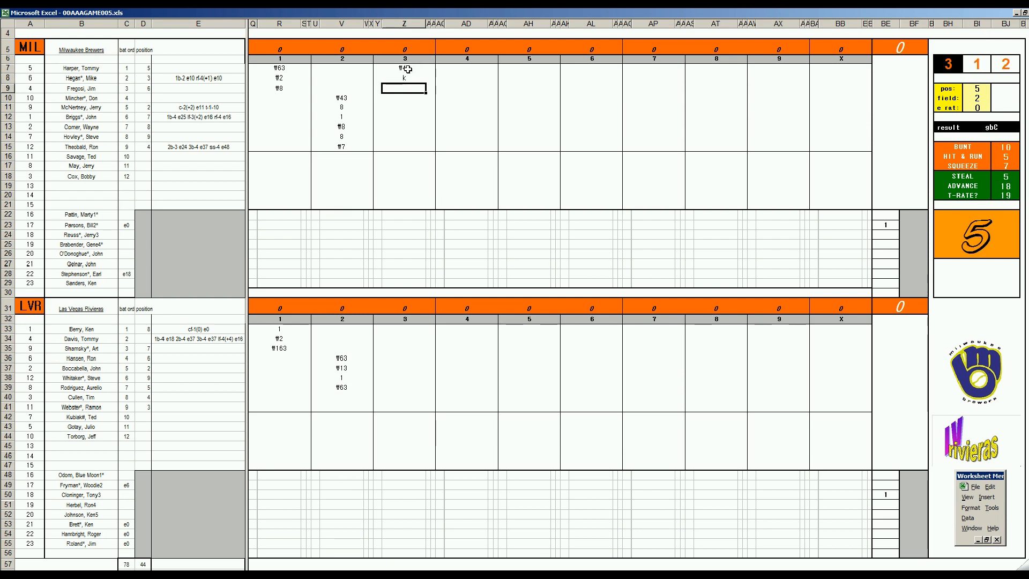
text(\53)
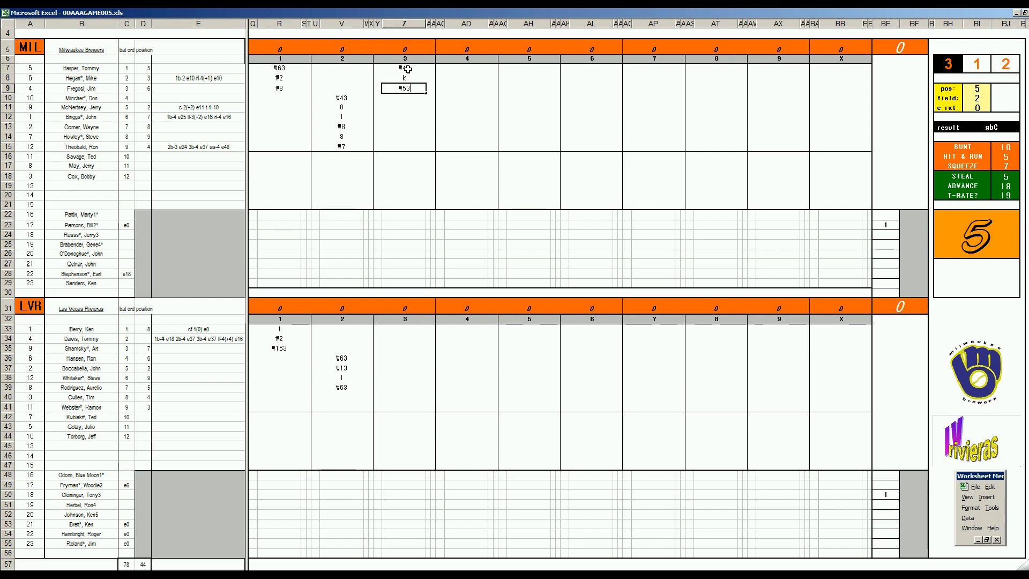
- Record 8 and 1 for Las Vegas's eighth and ninth batters in the third inning, cells Z40 and Z41
click(408, 395)
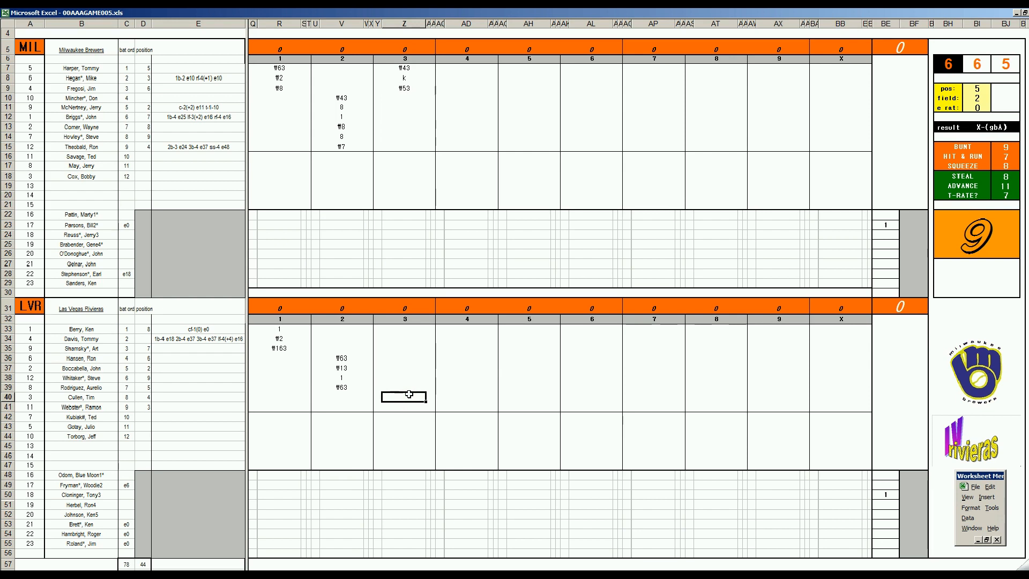
text(8)
key(Return)
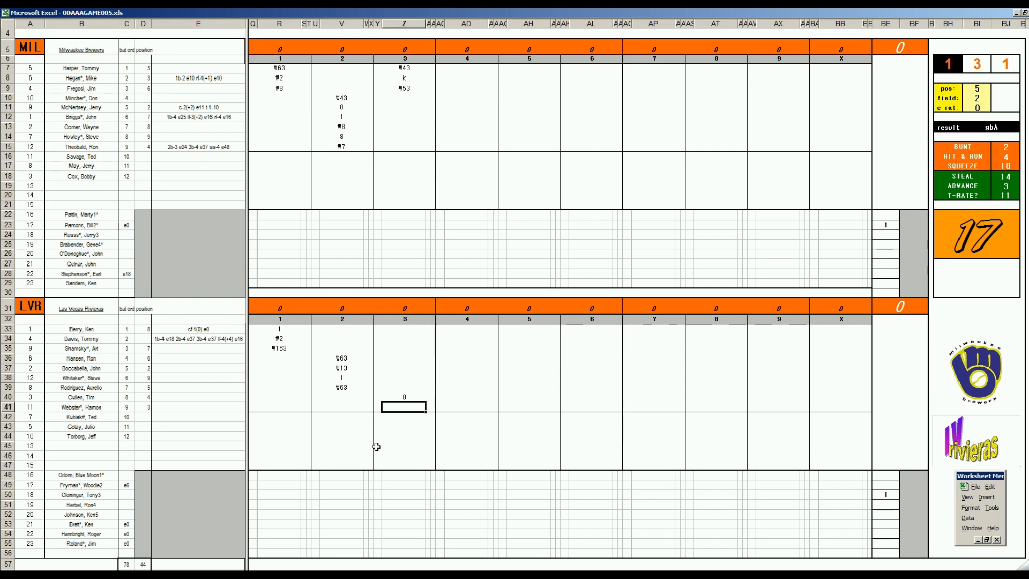
text(1)
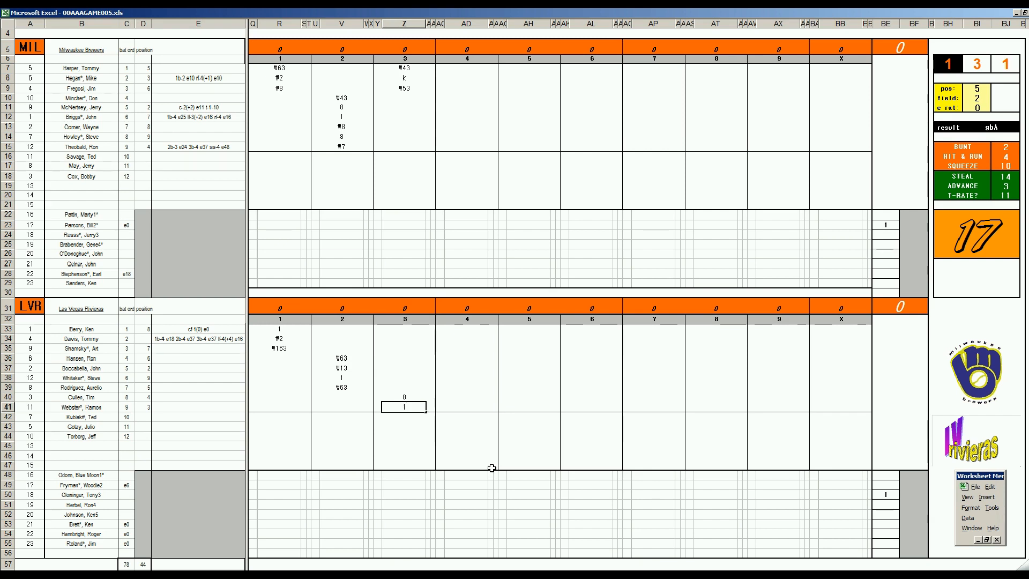
- Record ₩43 and k for Las Vegas's first and second batters in the third inning, cells Z33 and Z34
key(Up)
key(Up)
key(Up)
key(Up)
key(Up)
key(Up)
key(Up)
key(Up)
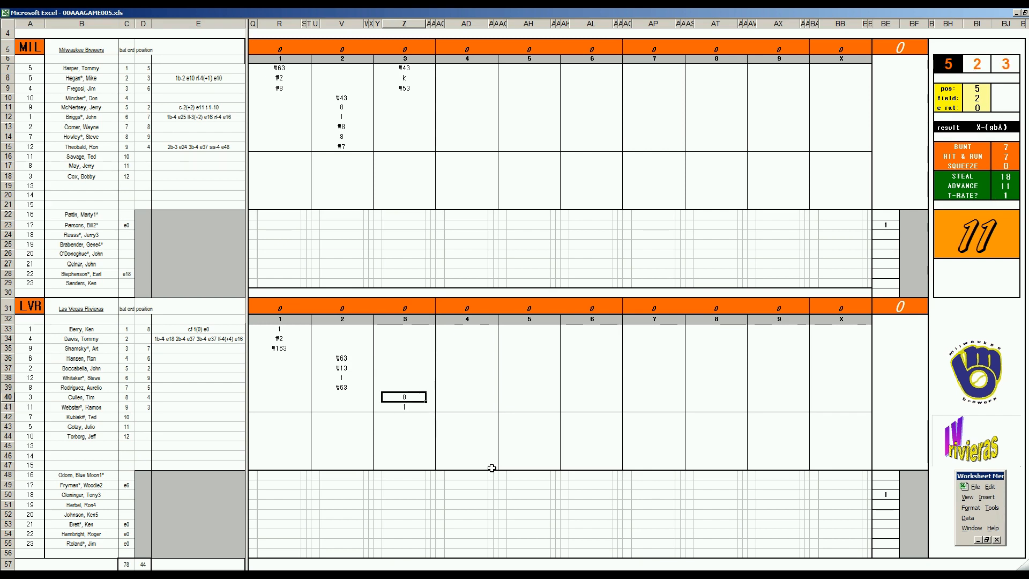
text(\43)
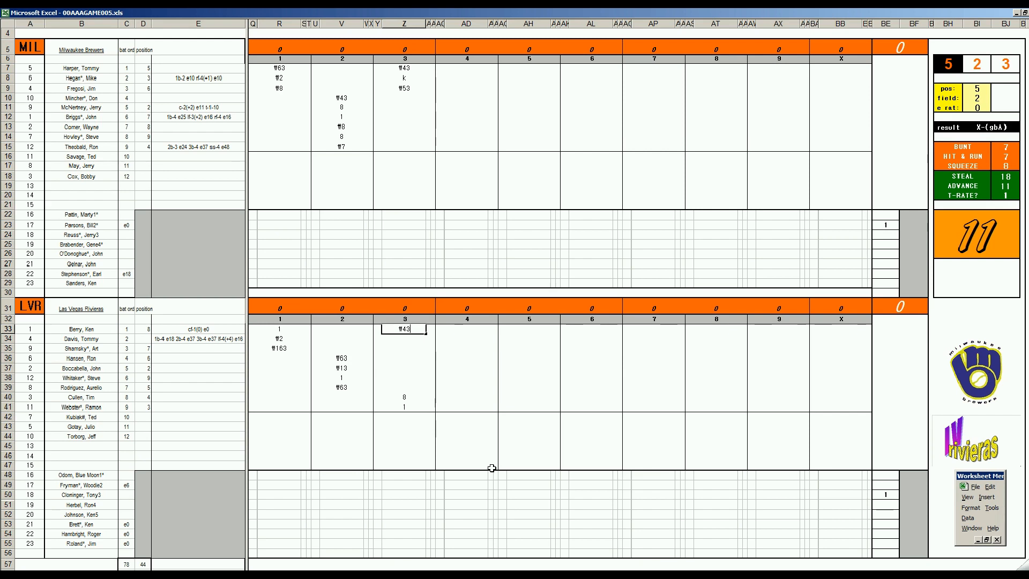
key(Return)
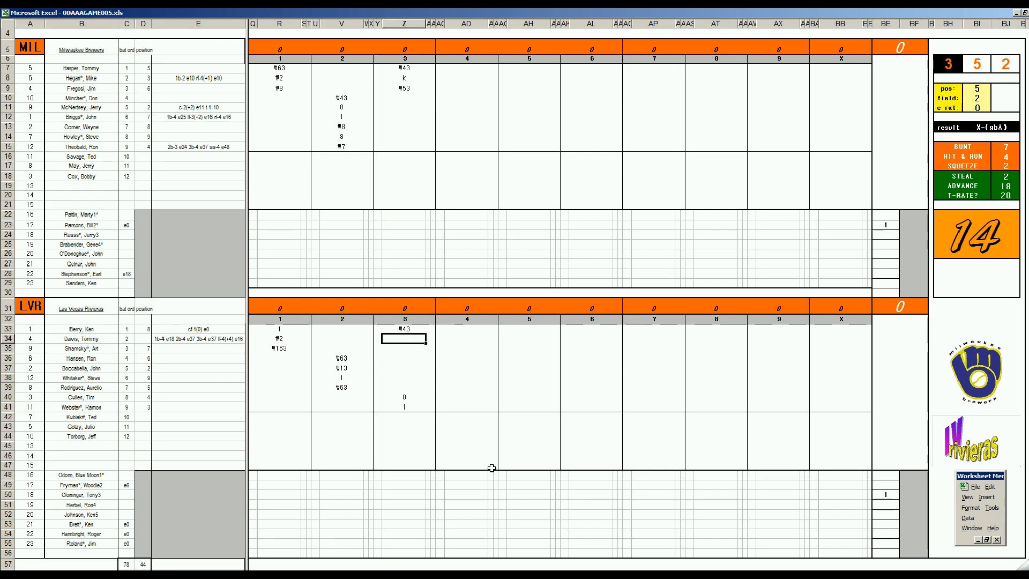
text(k)
key(Return)
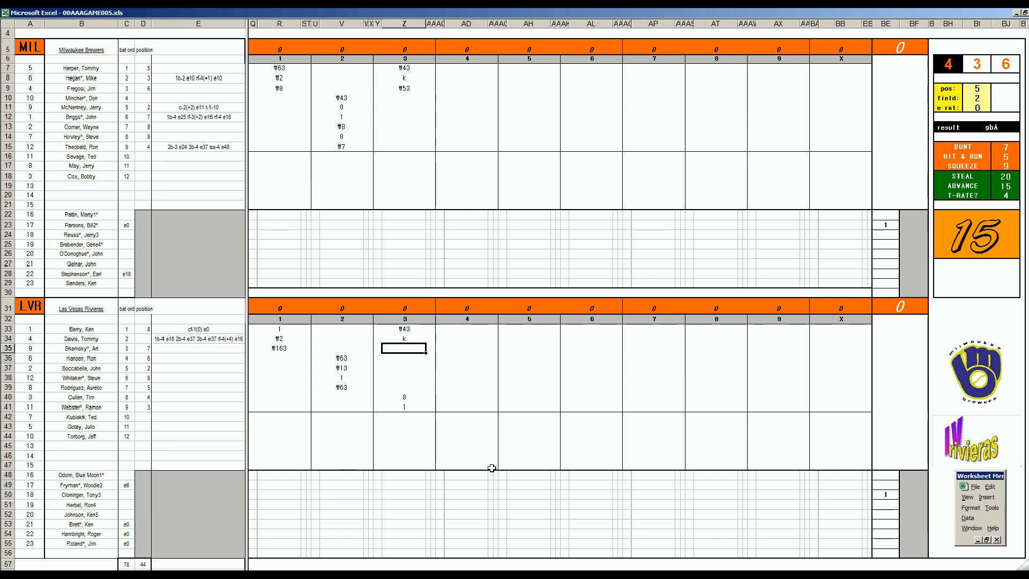
- Record 2 in Z35 with the runs batted in beside it, and mark 1 run each for Las Vegas's eighth and ninth batters in Y40 and Y41
text(2)
key(Left)
key(Down)
key(Down)
key(Down)
key(Down)
key(Down)
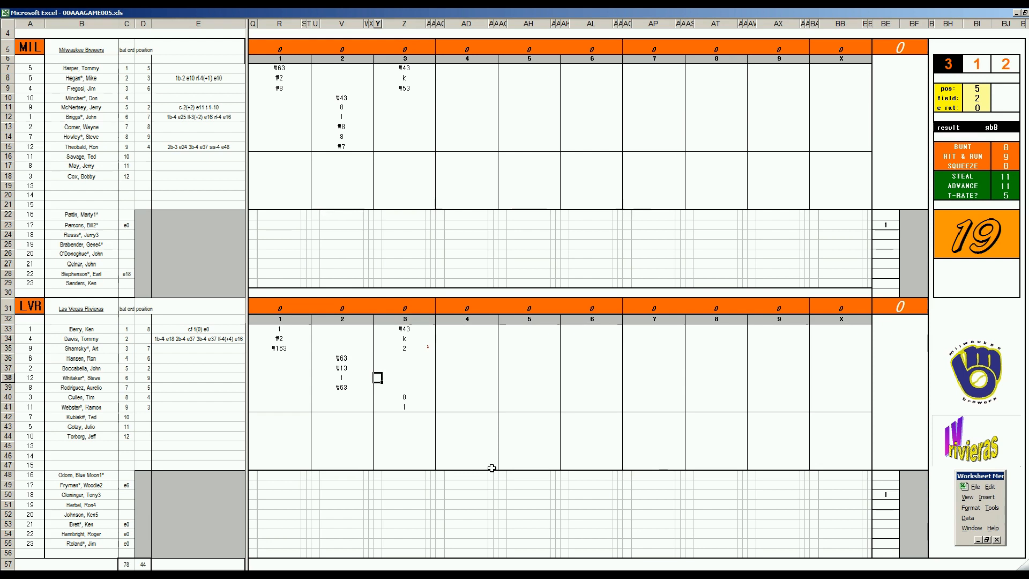
text(1)
key(Down)
text(1)
- Record ₩6 for Las Vegas's fourth batter in the third inning, cell Z36
key(Right)
key(Up)
key(Up)
key(Up)
key(Up)
key(Up)
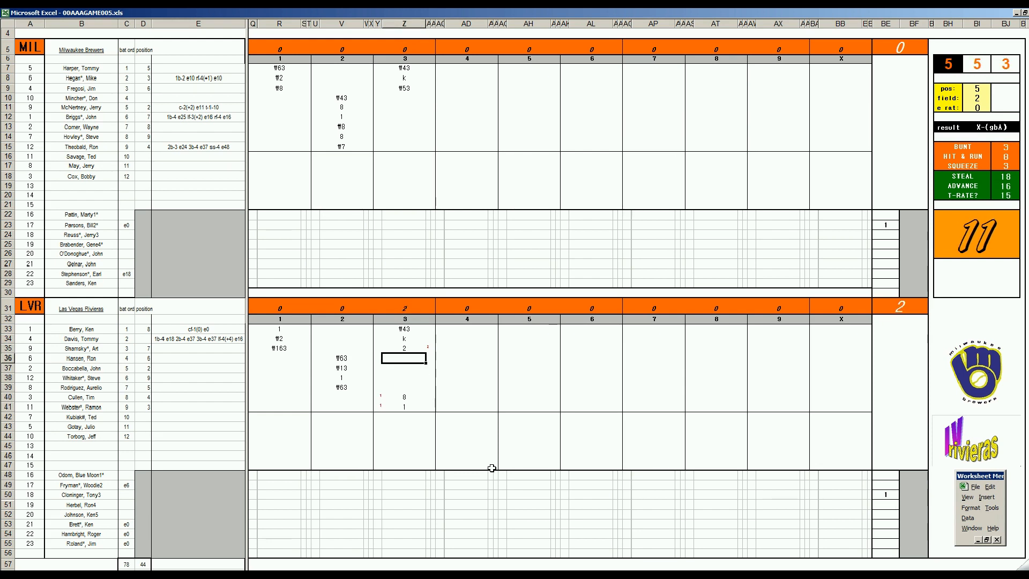
text(\6)
- Record 4 for Milwaukee's fourth batter in the fourth inning, cell AD10, with 1 in both AE10 and AC10
click(462, 100)
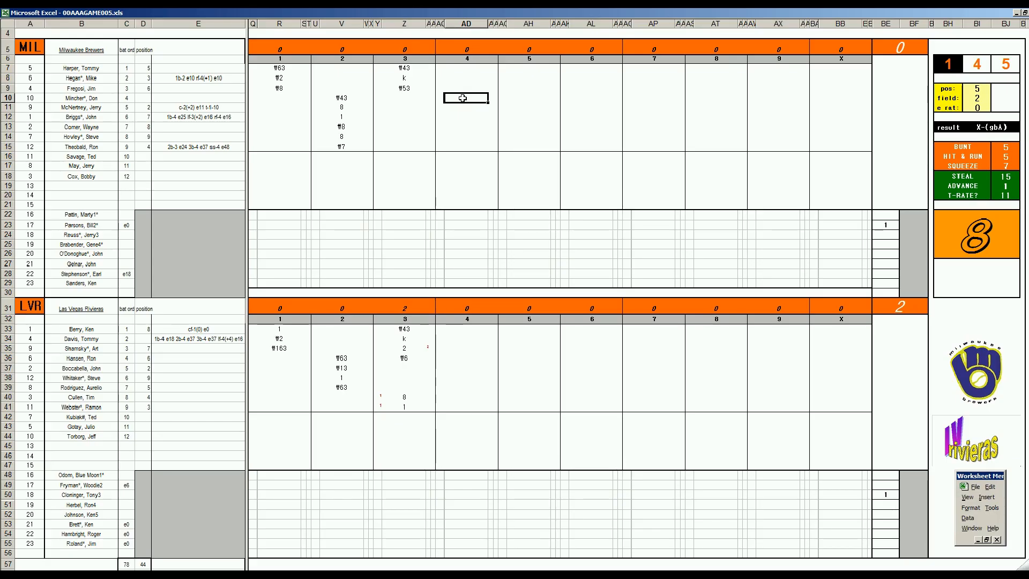
text(4)
key(Right)
text(1)
key(Left)
key(Left)
text(1)
- Record 8 for Milwaukee's fifth and sixth batters in the fourth inning, cells AD11 and AD12
key(Down)
key(Right)
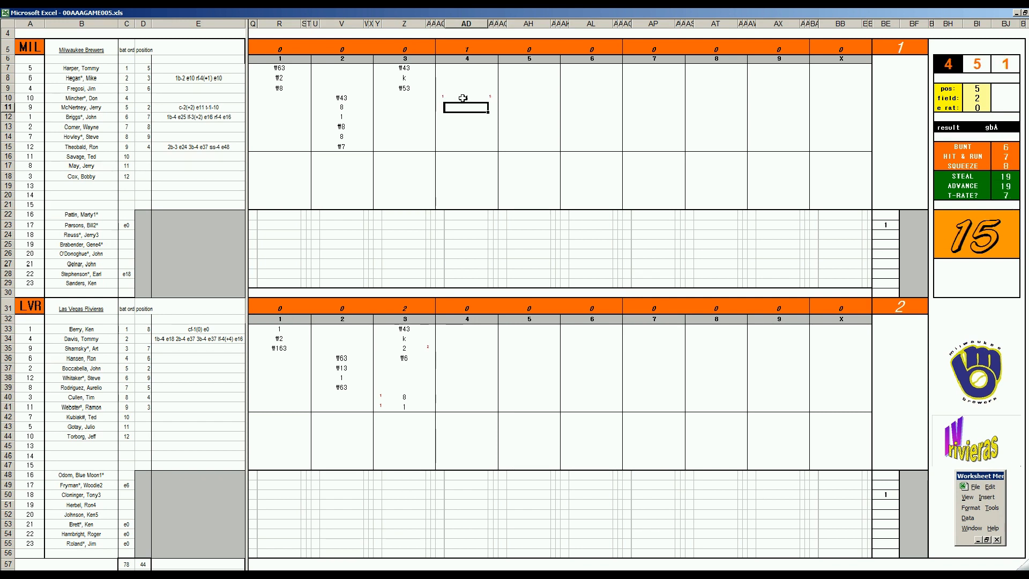
text(8)
key(Return)
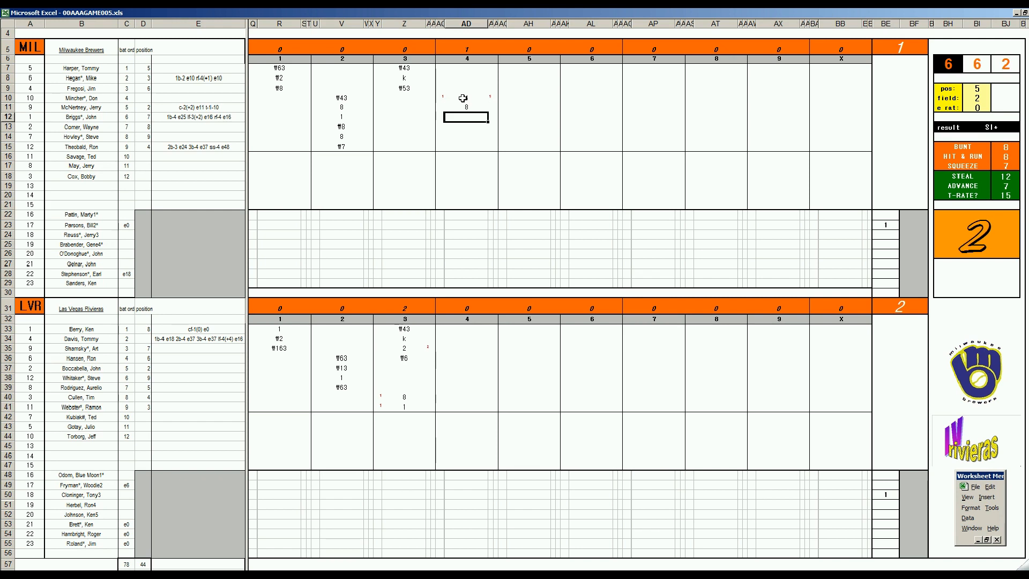
text(8)
key(Return)
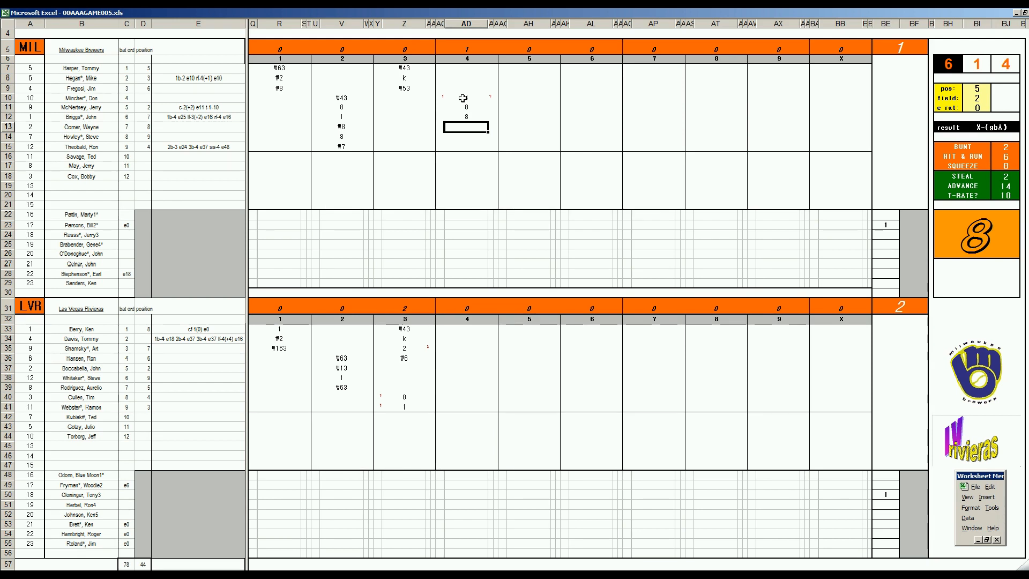
- Record 4 for Milwaukee's seventh batter in the fourth inning, cell AD13, with 3 runs batted in in AE13
text(4)
key(Right)
text(3)
- Mark 1 run each for Milwaukee's fifth, sixth and seventh batters in the fourth inning, cells AC11 to AC13
key(Left)
key(Left)
key(Up)
key(Up)
text(1)
key(Down)
text(1)
key(Down)
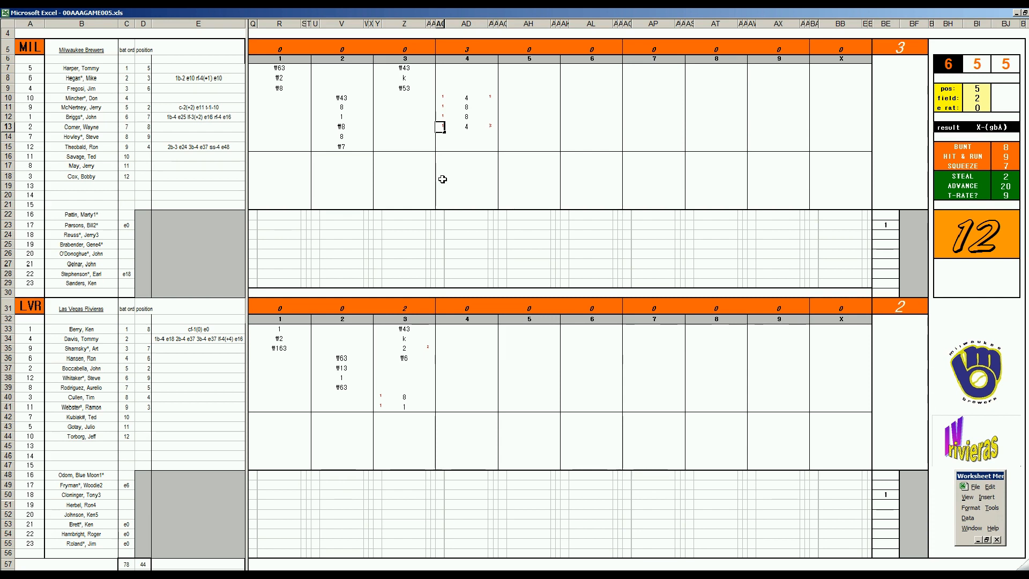
- Record 1 for Milwaukee's eighth batter in the fourth inning, cell AD14, and add a 2 in AF14
key(Down)
key(Right)
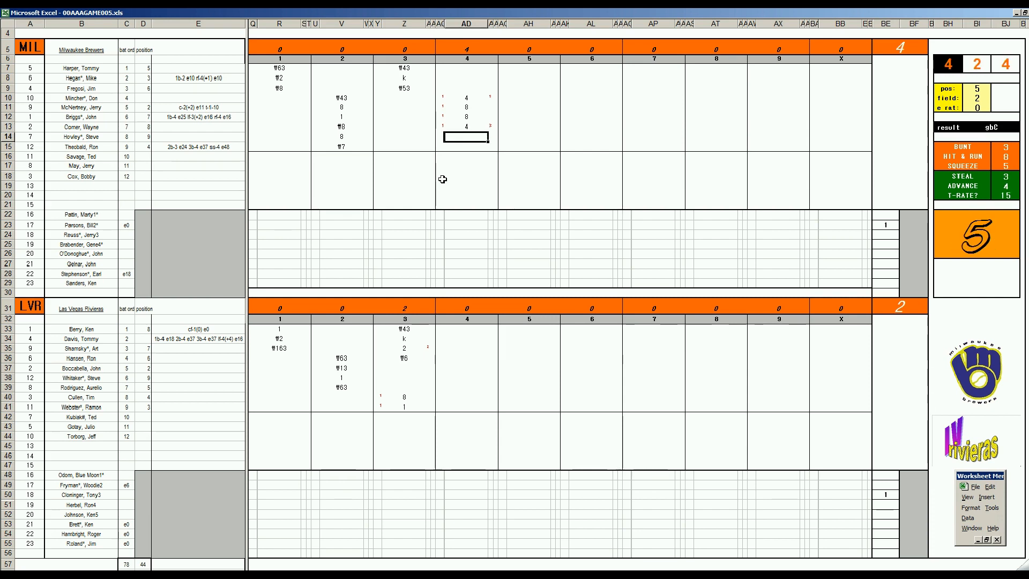
text(1)
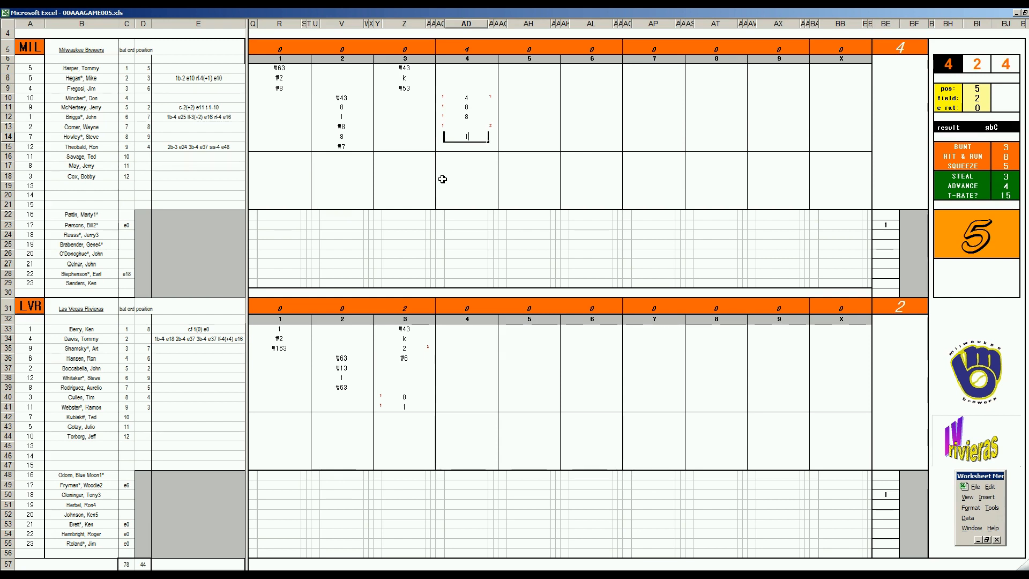
key(Return)
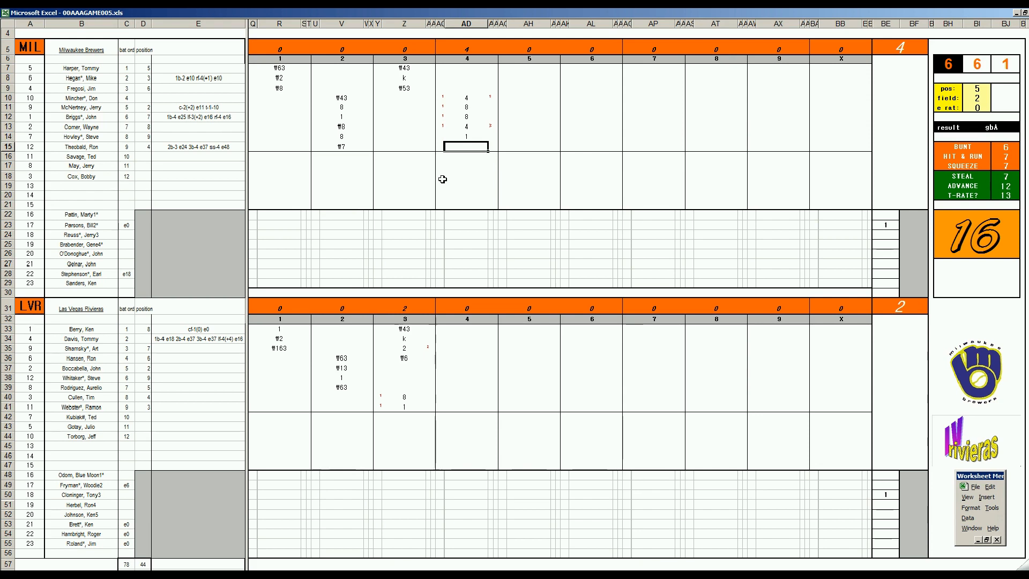
key(Up)
key(Right)
text(2)
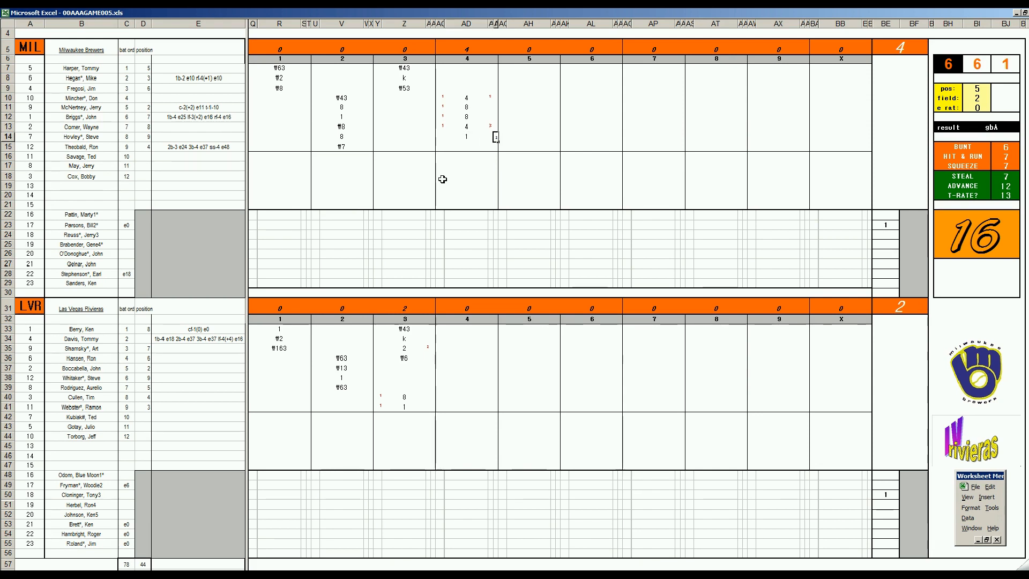
- Record 8 for Milwaukee's ninth batter in the fourth inning, cell AD15
key(Left)
key(Down)
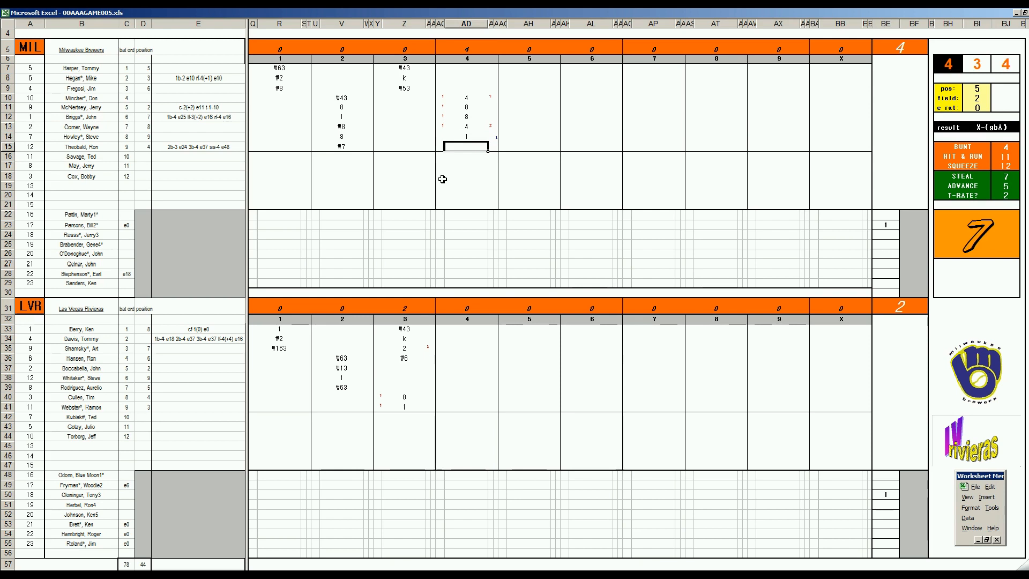
text(8)
- Record k, k and ₩7 for Milwaukee's first three batters in the fourth inning, cells AD7 to AD9
key(Up)
key(Up)
key(Up)
key(Up)
key(Up)
key(Up)
key(Up)
key(Up)
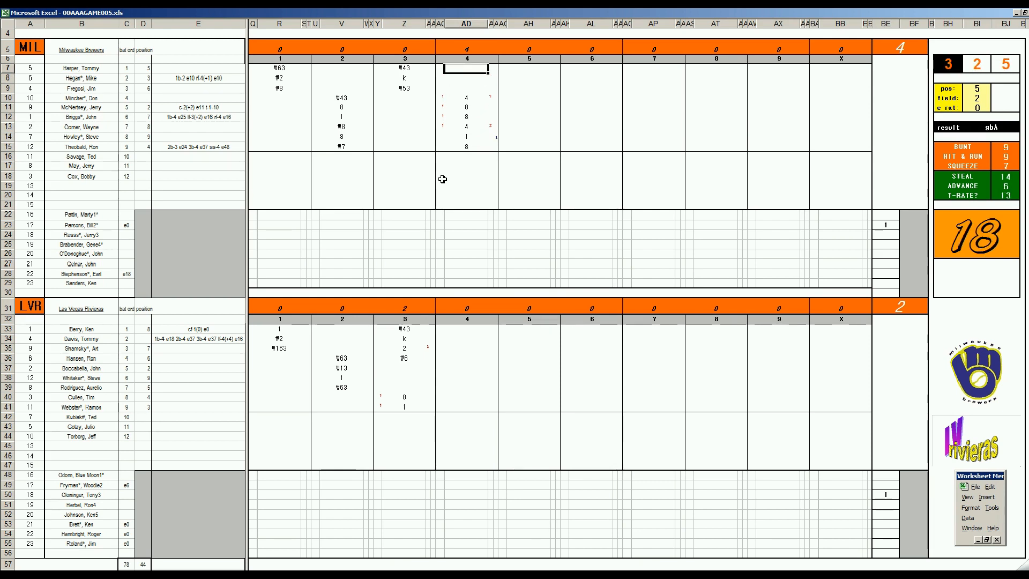
text(k)
key(Return)
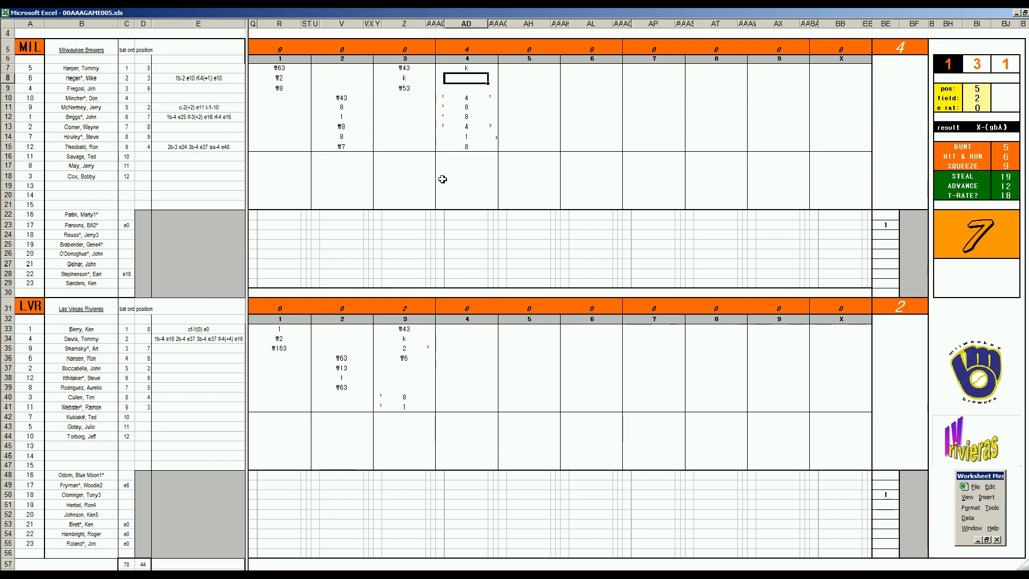
text(k)
key(Return)
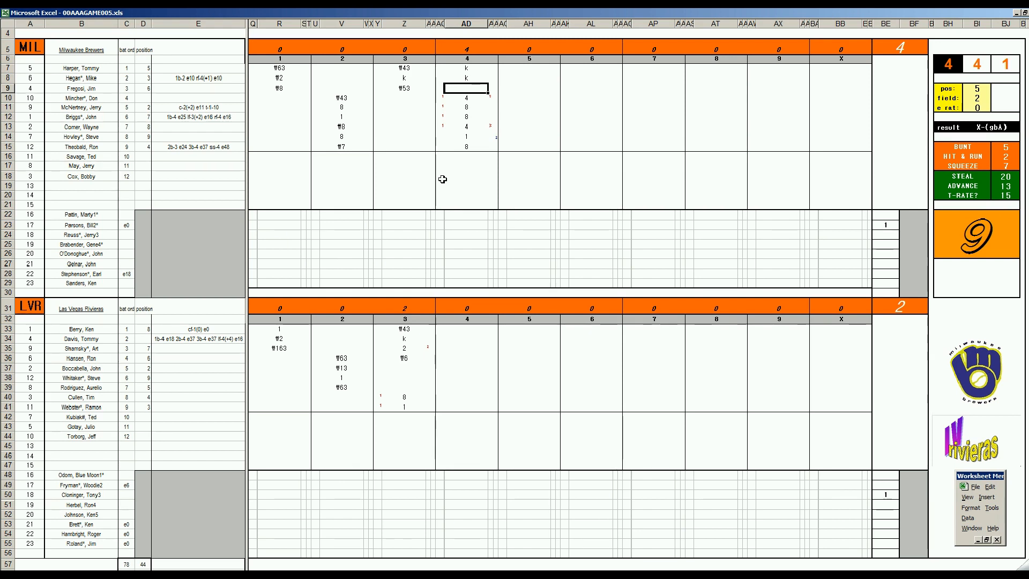
text(#7)
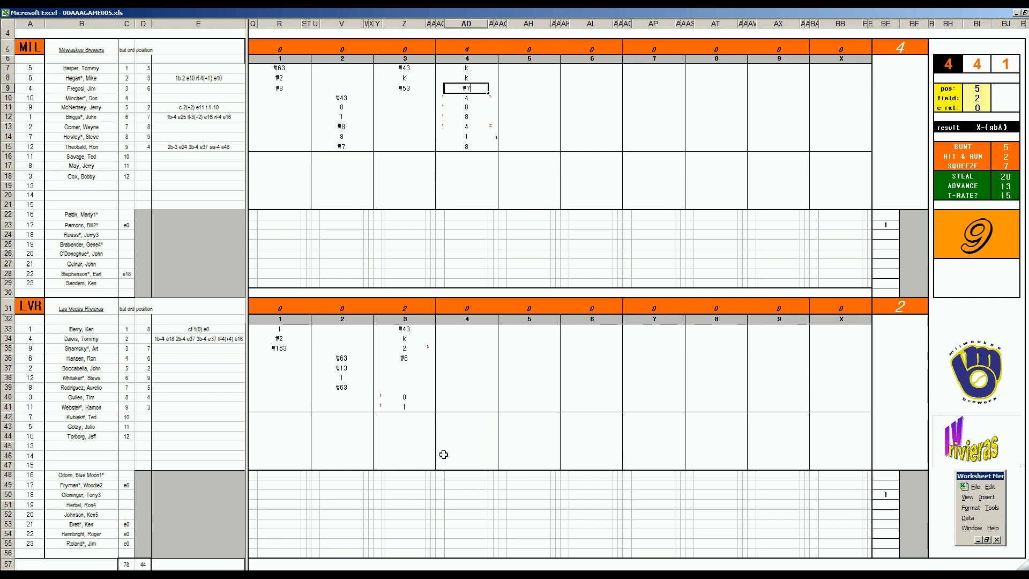
- Set the fielding lookup to pos 8 and field 4
click(456, 367)
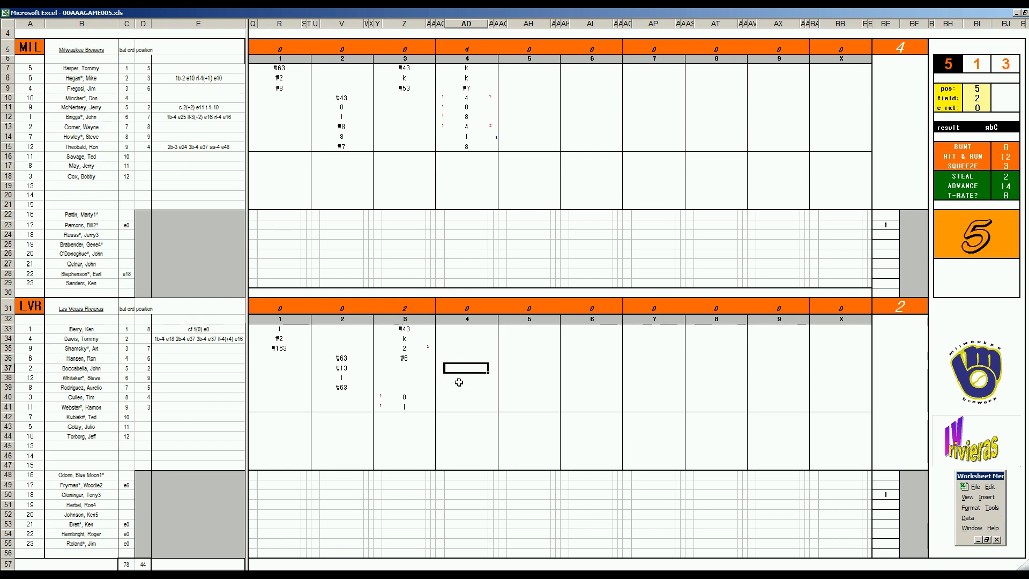
key(ctrl+f)
text(8)
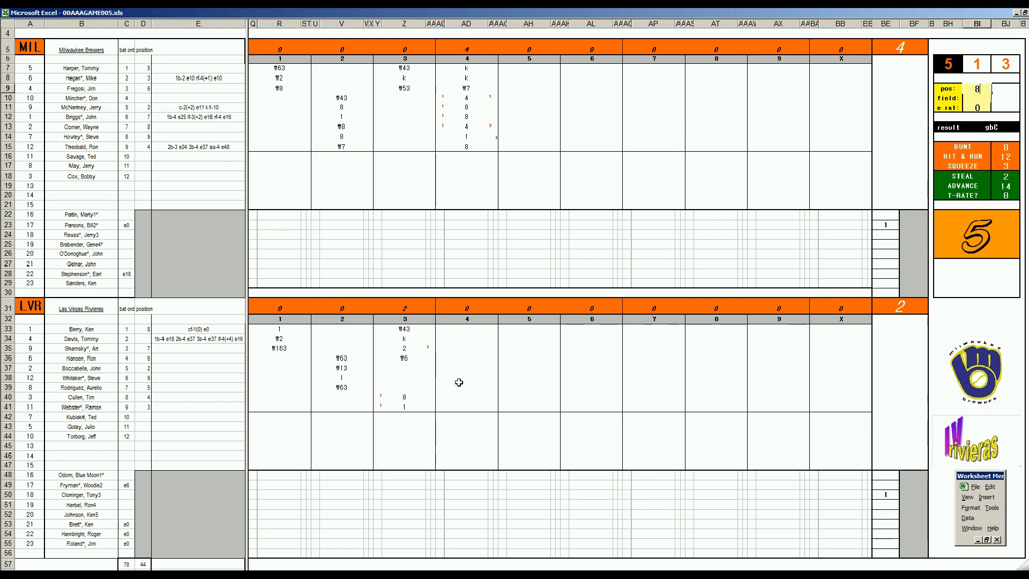
key(Return)
text(4)
key(Return)
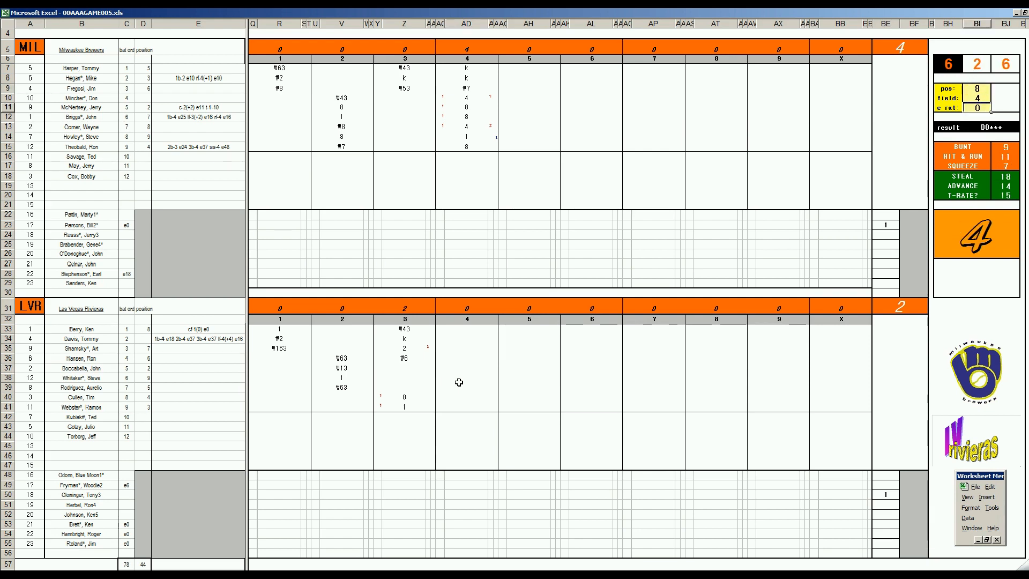
- Record 2, ₩53, k and k for Las Vegas's fifth to eighth batters in the fourth inning, cells AD37 to AD40
click(459, 368)
text(2)
key(Return)
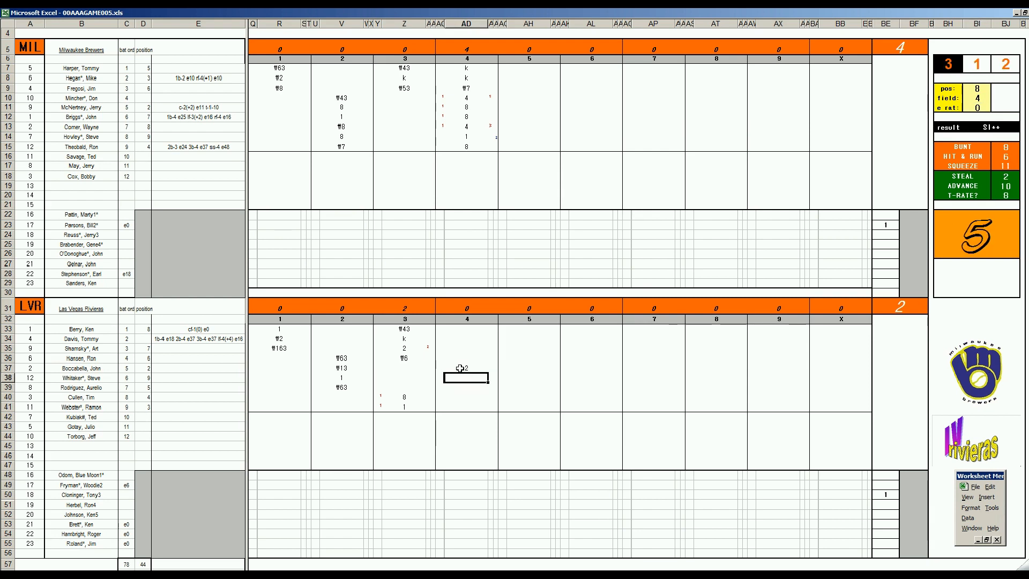
text(#53)
key(Return)
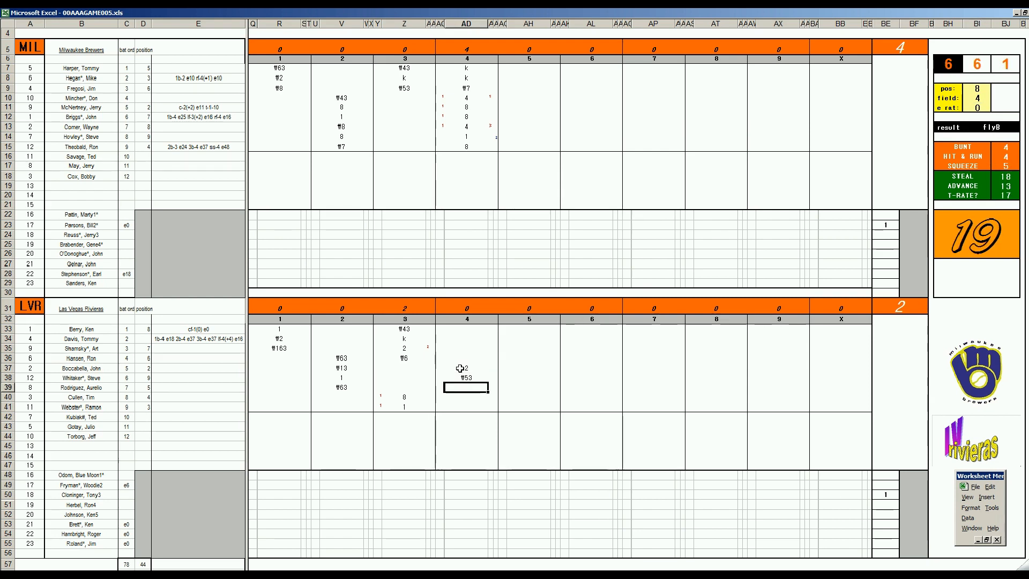
text(k)
key(Return)
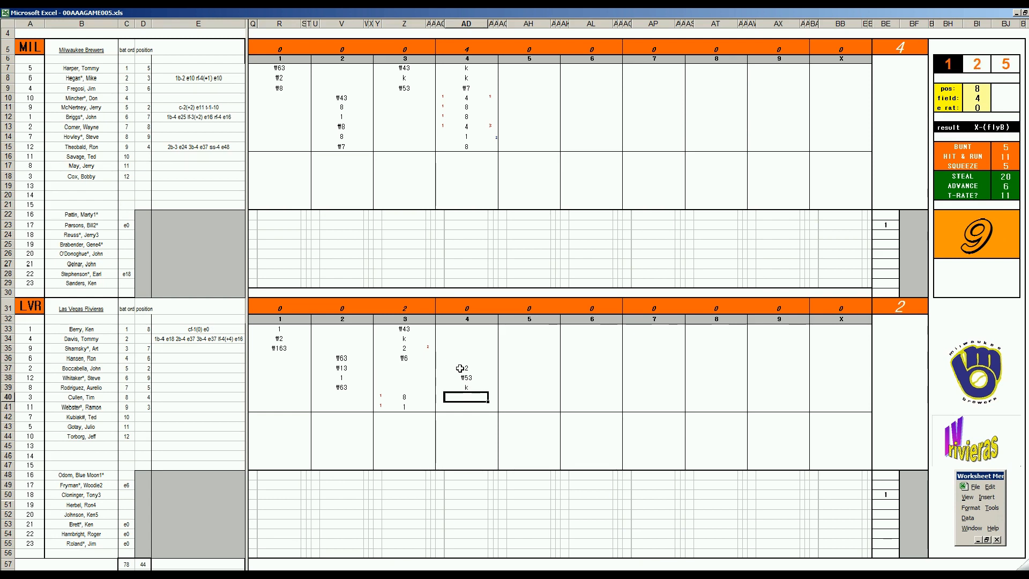
text(k)
click(514, 101)
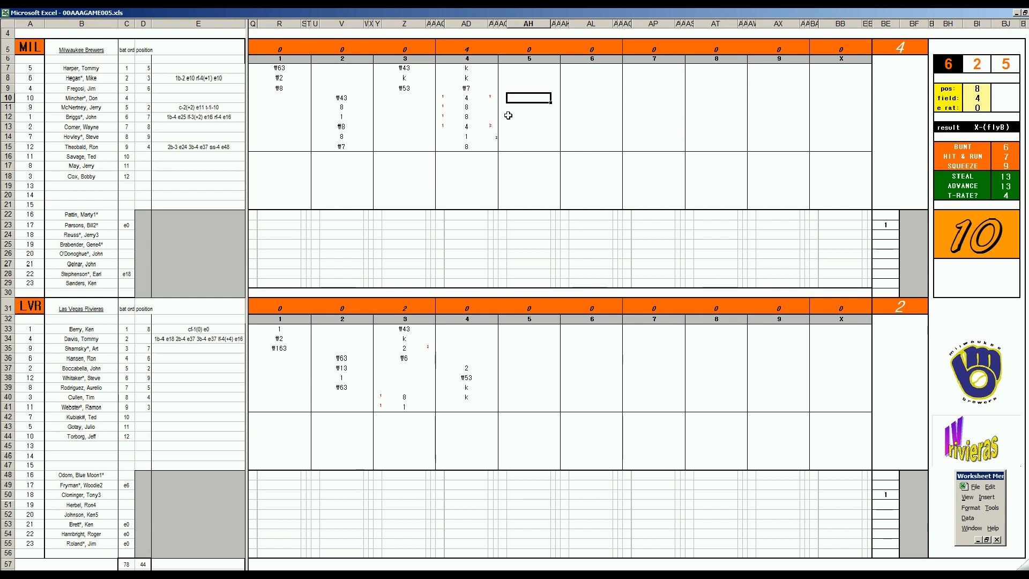
- Record 8, ₩33, ₩6 and ₩9 for Milwaukee's fourth to seventh batters in the fifth inning, cells AH10 to AH13
text(8)
key(Return)
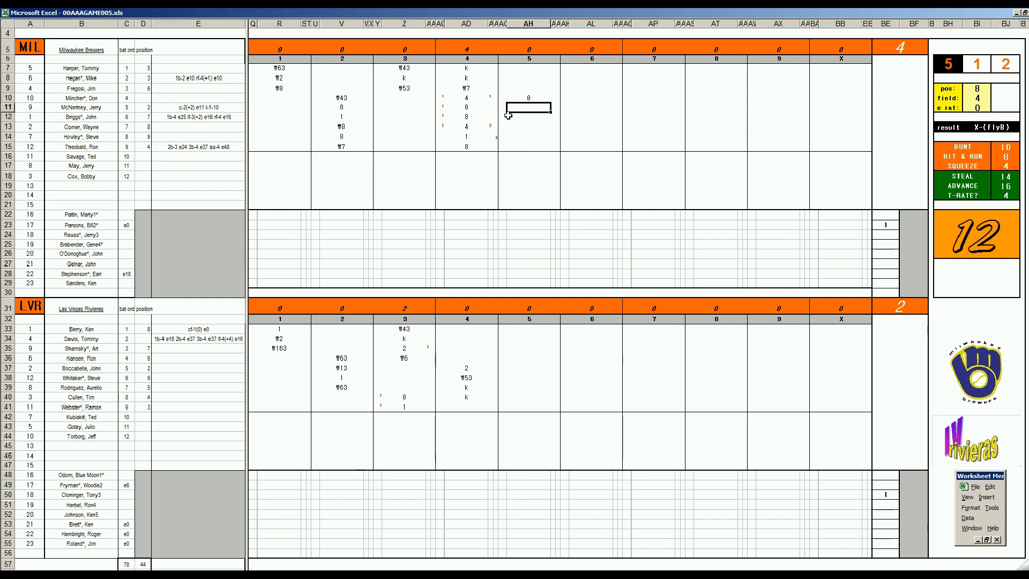
text(#33)
key(Return)
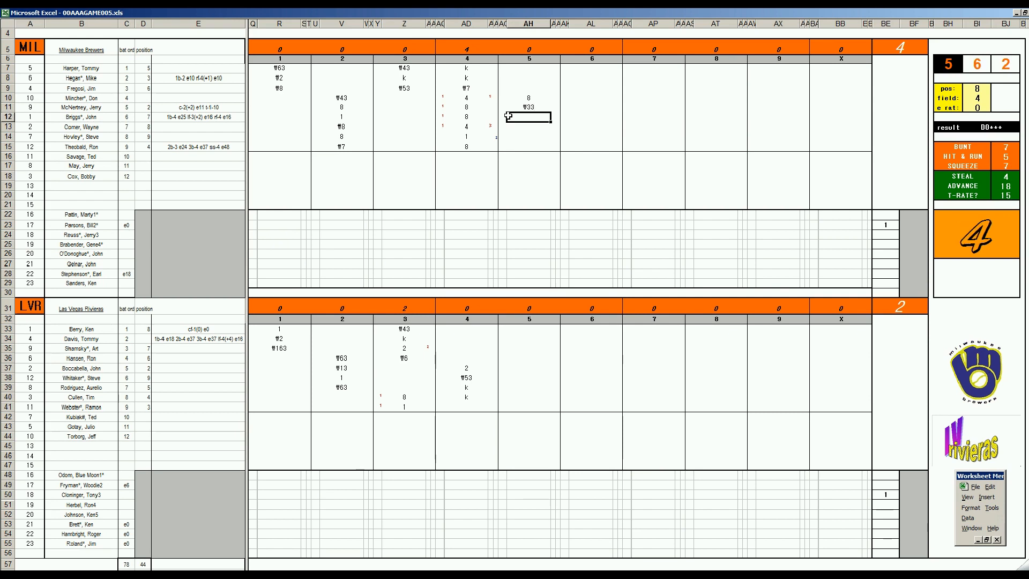
text(#6)
key(Return)
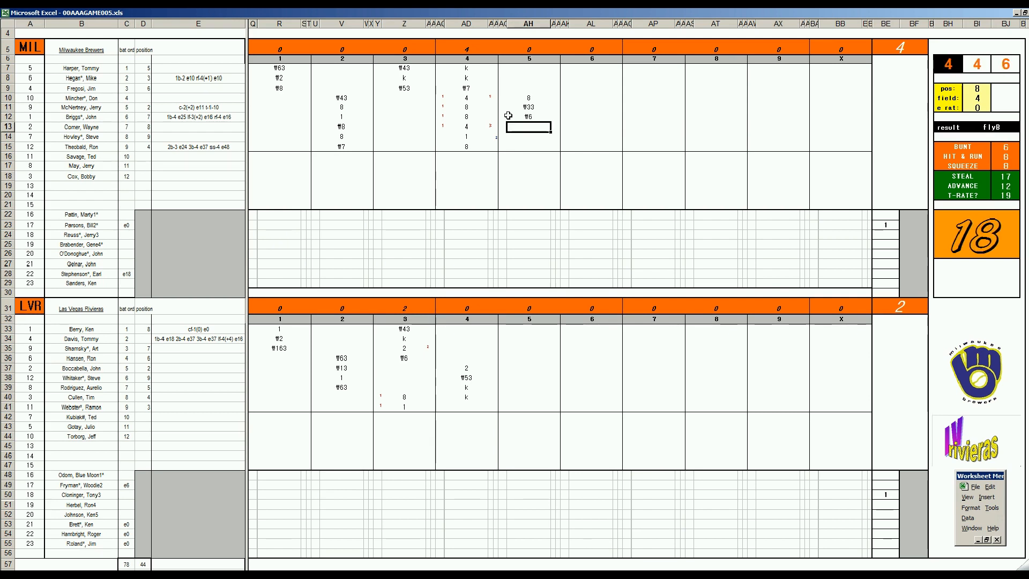
text(#9)
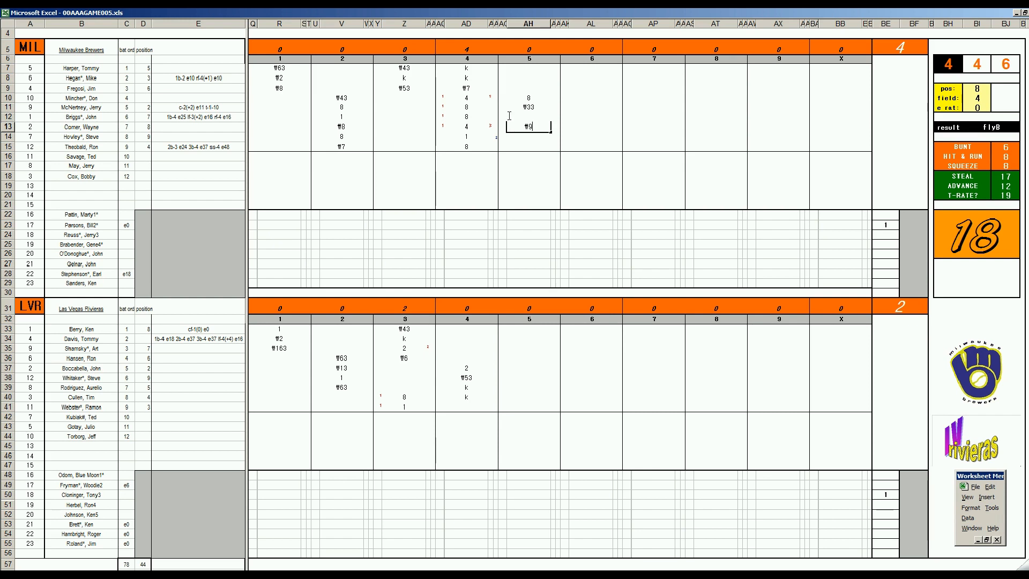
- Record ₩6 for Las Vegas's ninth batter and ₩3 for its first batter in the fifth inning, cells AH41 and AH33
click(528, 408)
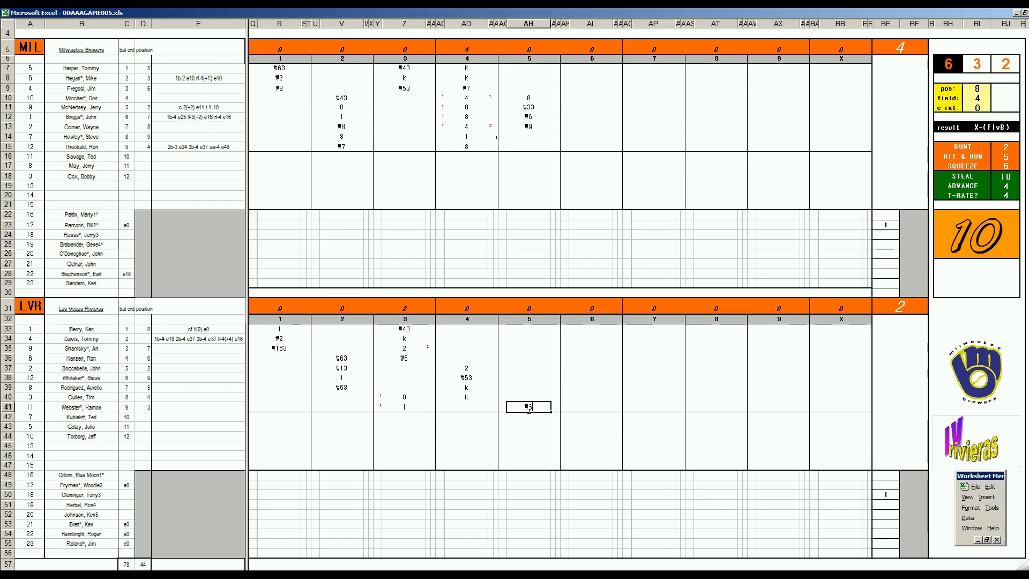
key(Up)
key(Up)
key(Up)
key(Up)
key(Up)
key(Up)
key(Up)
key(Up)
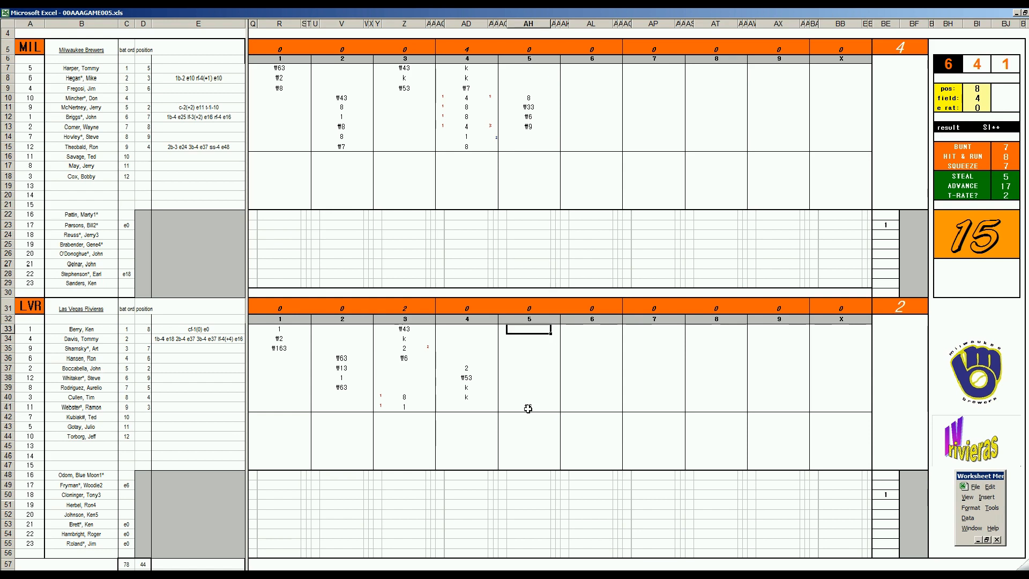
text(#3)
key(Return)
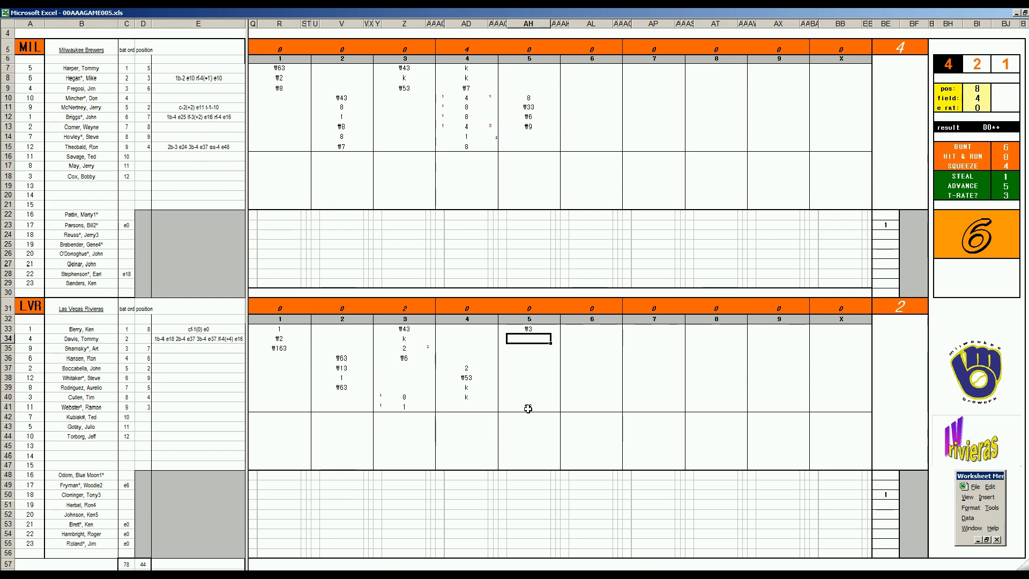
- Set the fielding lookup to pos 6, field 2 and e rat 22, and record ₩63 for Las Vegas's second batter in cell AH34
key(ctrl+p)
text(6)
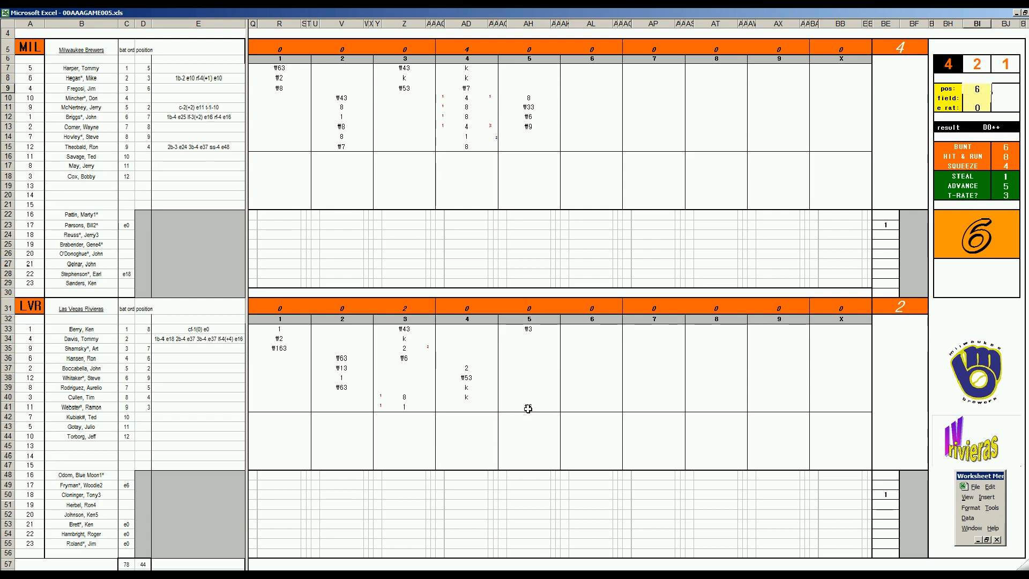
key(Return)
text(2)
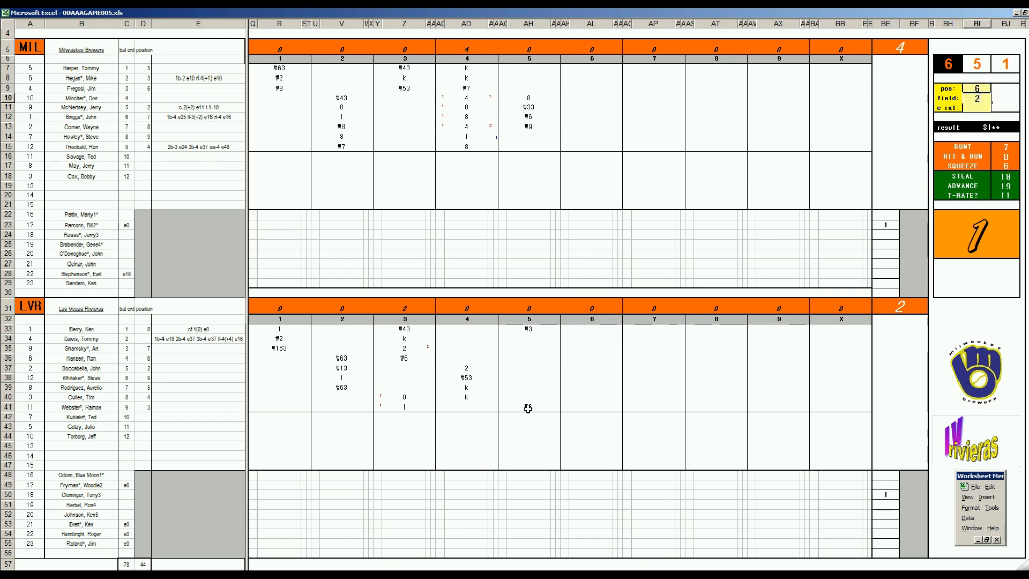
key(Return)
text(22)
key(Return)
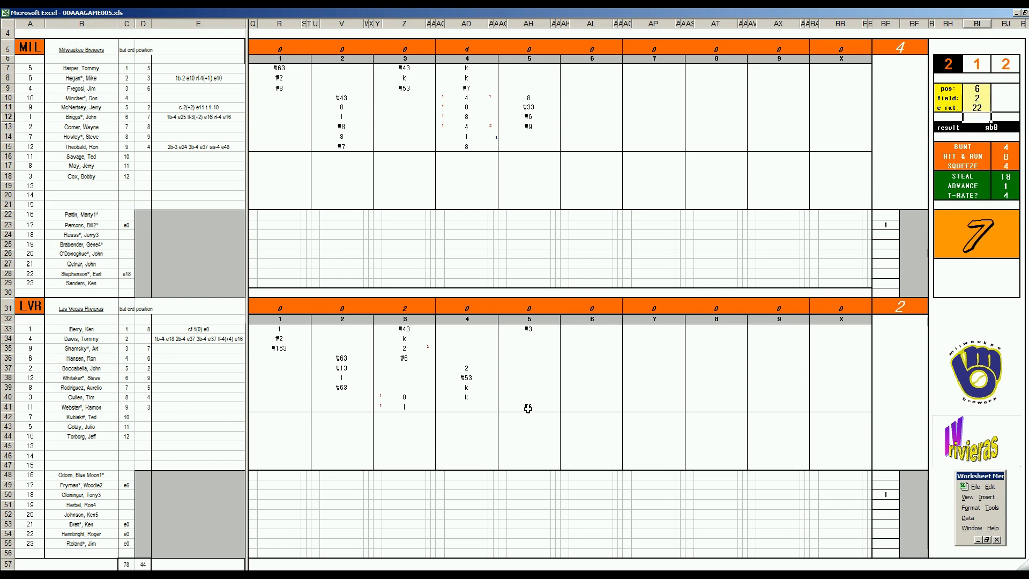
click(534, 343)
text(#63)
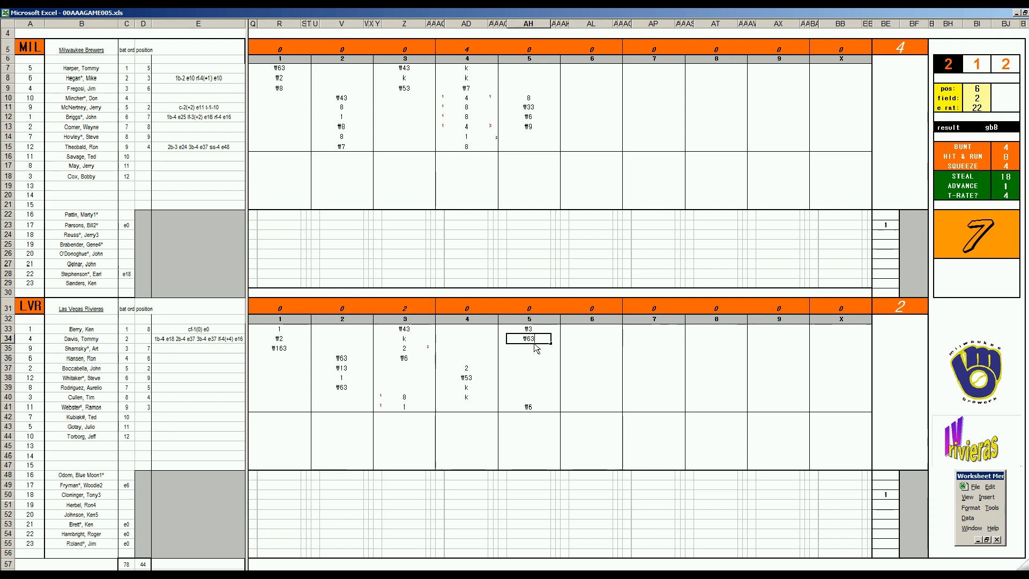
- Record ₩4 and 1 for Milwaukee's eighth and ninth batters in the sixth inning, cells AL14 and AL15
click(578, 137)
key(F9)
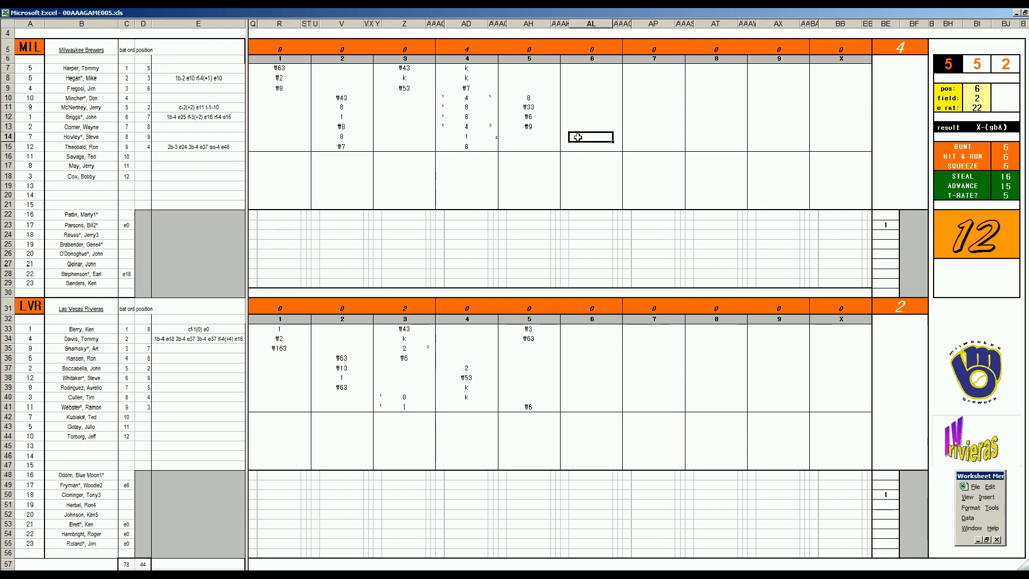
text(#4)
key(Return)
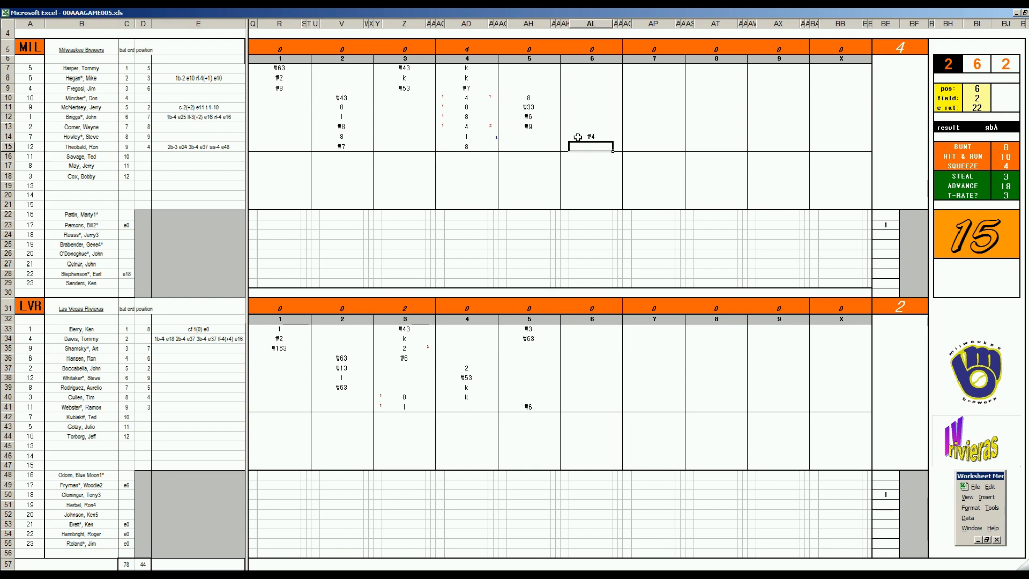
text(1)
key(Return)
- Record ₩3 and ₩9 for Milwaukee's first two batters in the sixth inning, cells AL7 and AL8
key(Up)
key(Up)
key(Up)
key(Up)
key(Up)
key(Up)
key(Up)
key(Up)
key(Up)
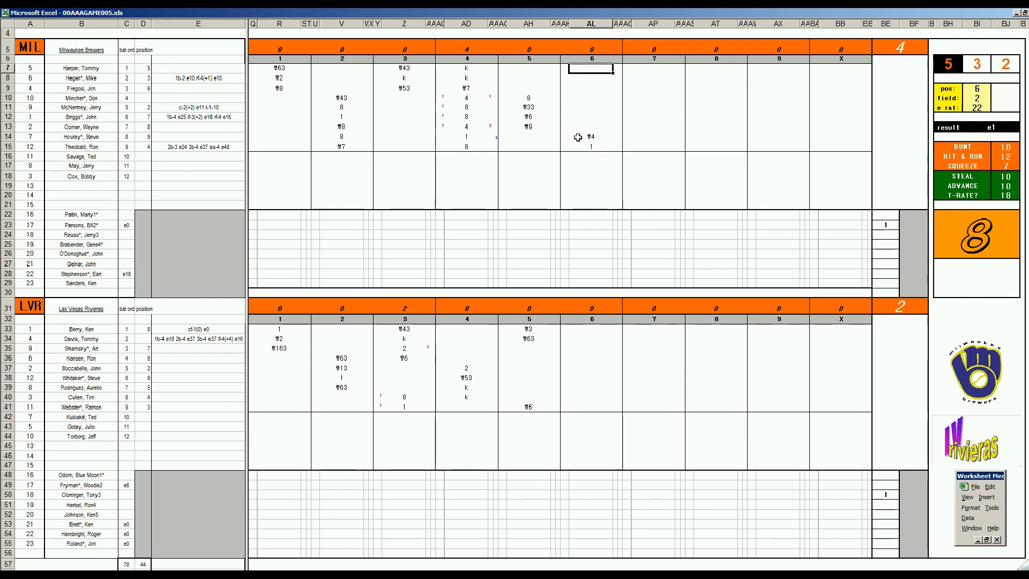
text(#3)
key(Return)
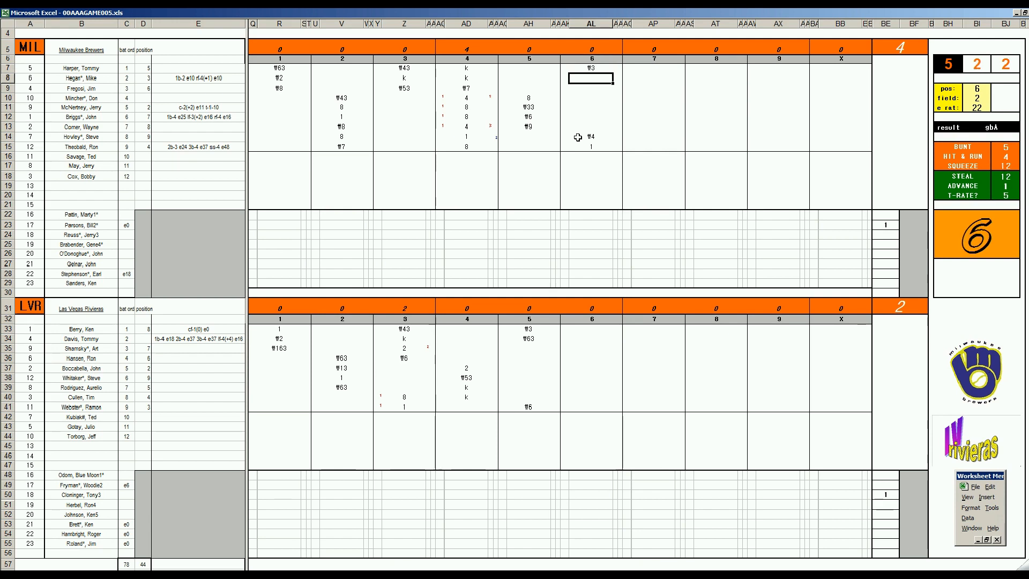
text(#9)
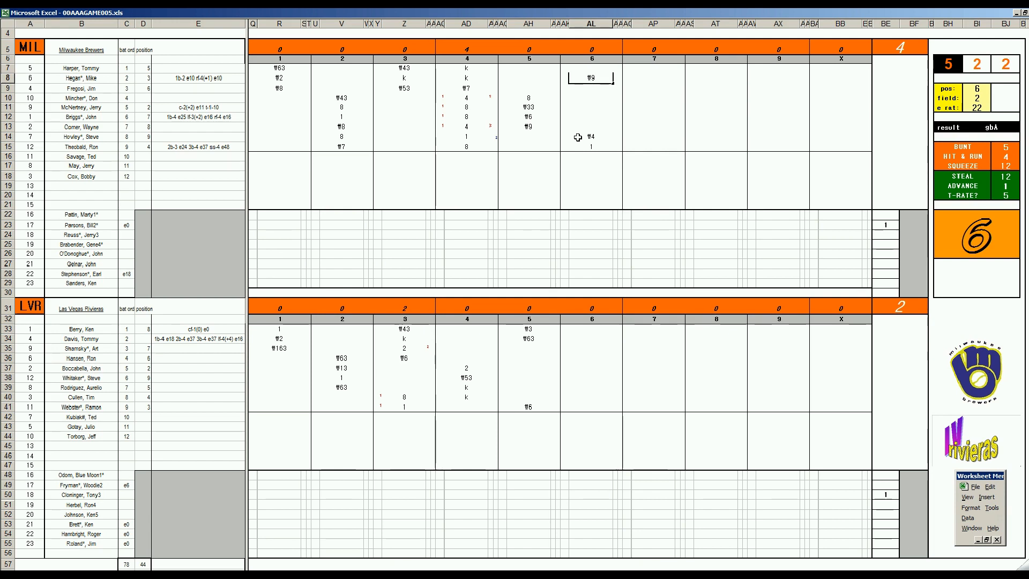
- Record 2 for Las Vegas's third batter in the sixth inning, cell AL35
click(581, 351)
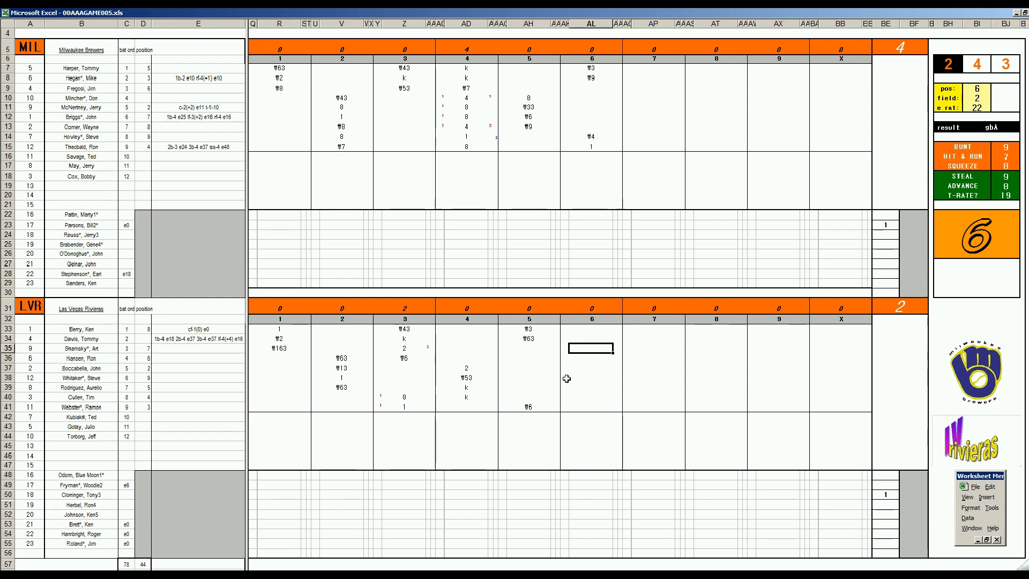
text(2)
key(Return)
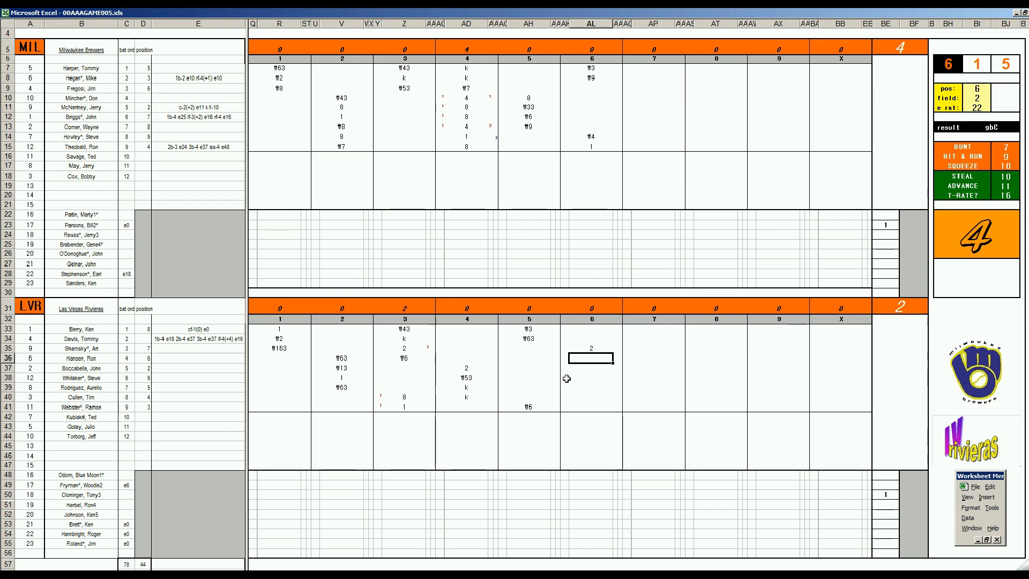
- Set the fielding lookup to pos 6 and field 2, and record ₩63 for Las Vegas's fourth batter in cell AL36
key(ctrl+e)
text(6)
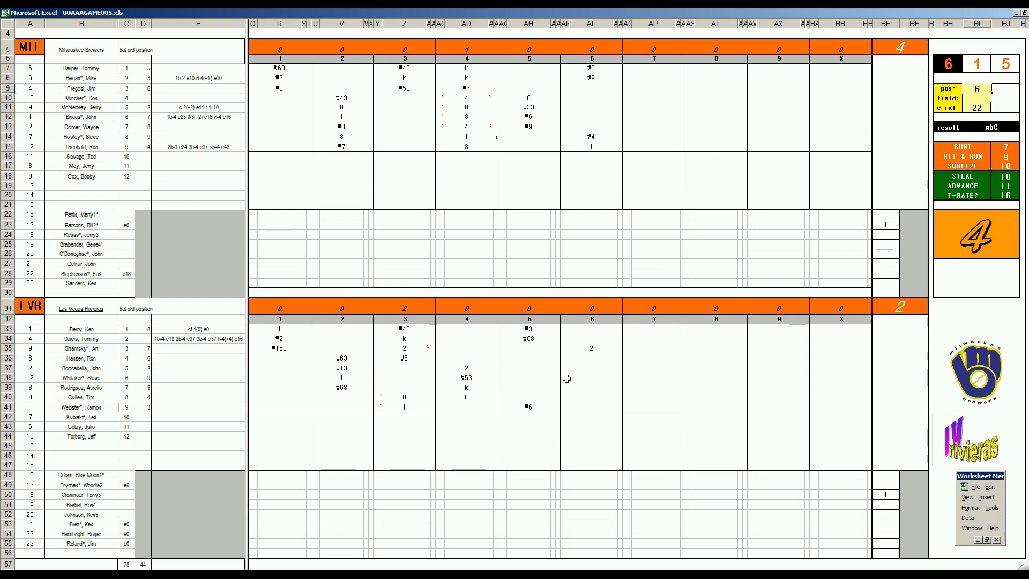
key(Return)
text(2)
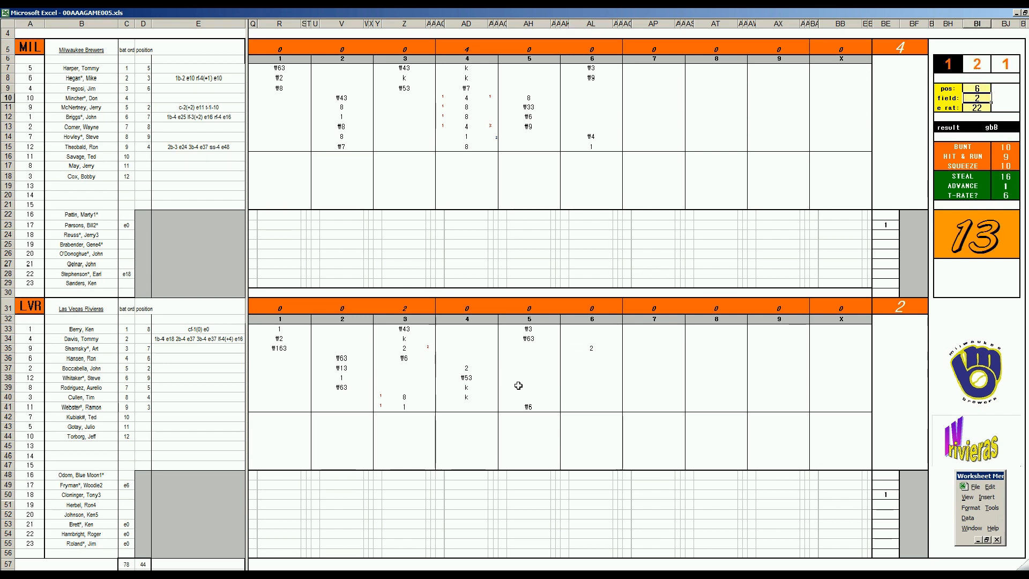
click(596, 357)
text(\63)
key(Return)
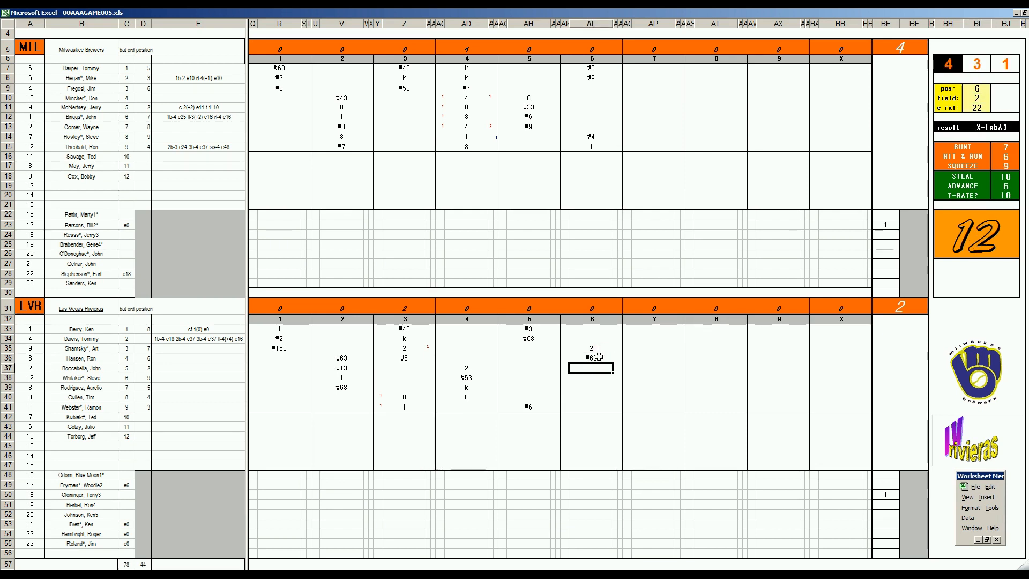
- Set the fielding lookup to pos 5 and field 4
key(ctrl+q)
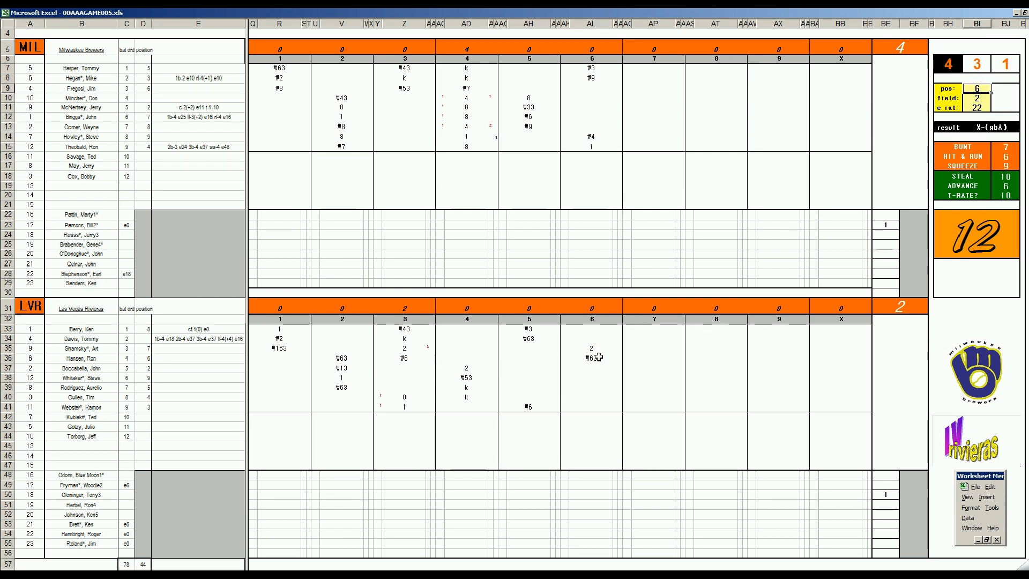
text(5)
key(Return)
text(4)
key(Return)
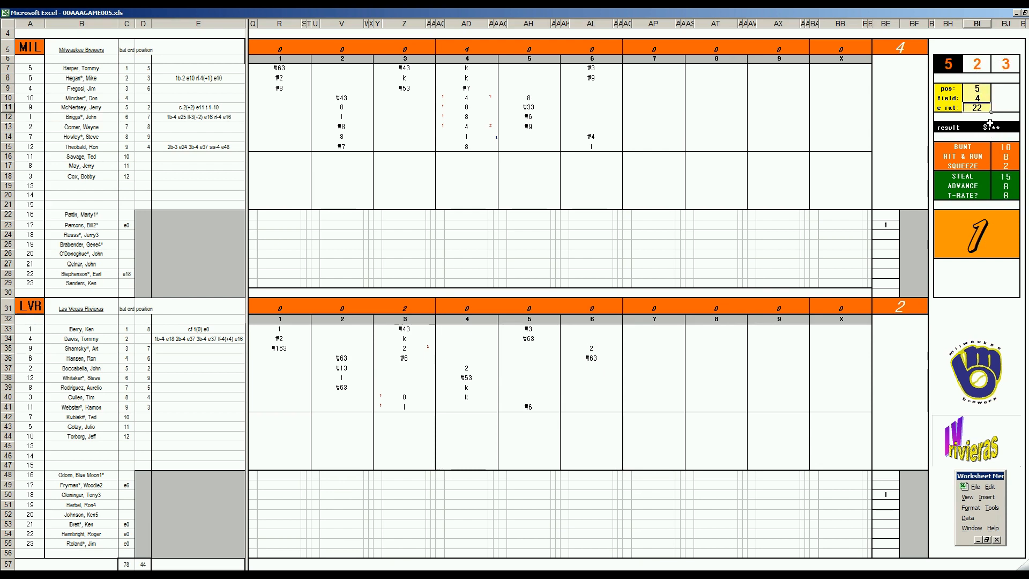
- Record 1 in cell AL37 with a 1 in the narrow column after it, and mark 1 before the third batter's sixth-inning result in row 35
click(592, 365)
text(1)
key(Right)
text(1)
key(Left)
key(Left)
key(Up)
key(Up)
text(1)
key(Right)
key(Down)
key(Down)
key(Down)
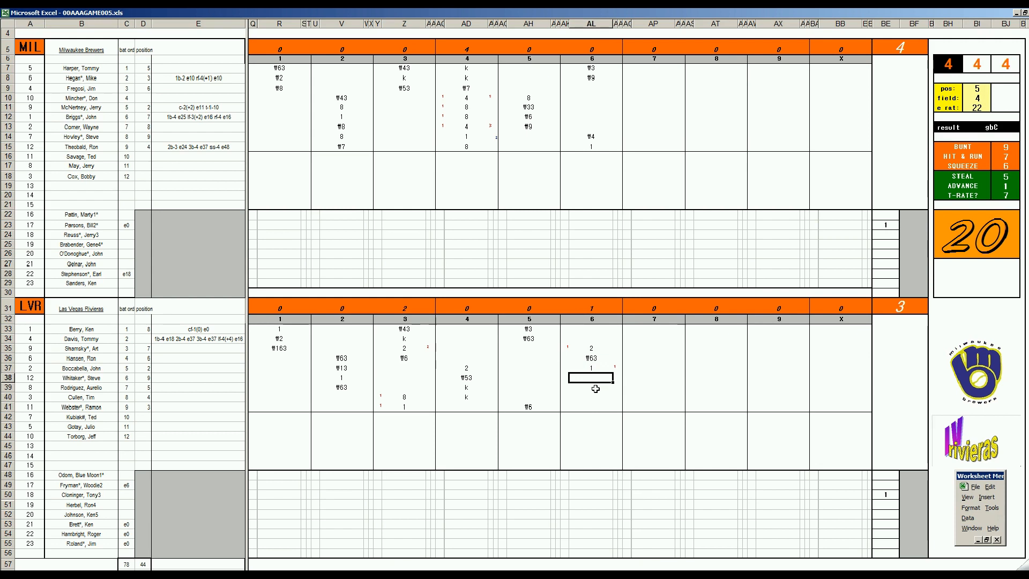
- Record 1 in AL38 and 2 in AL39, adding a 1 after AL39 and a 1 before the fifth batter's result in row 37
text(1)
key(Return)
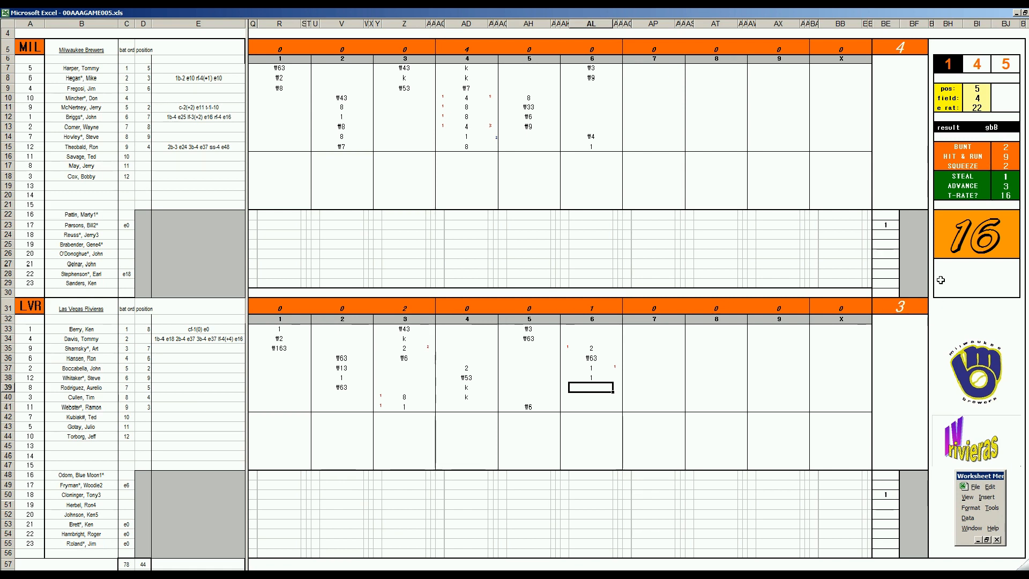
text(2)
key(Right)
text(1)
key(Left)
key(Left)
key(Up)
key(Up)
text(1)
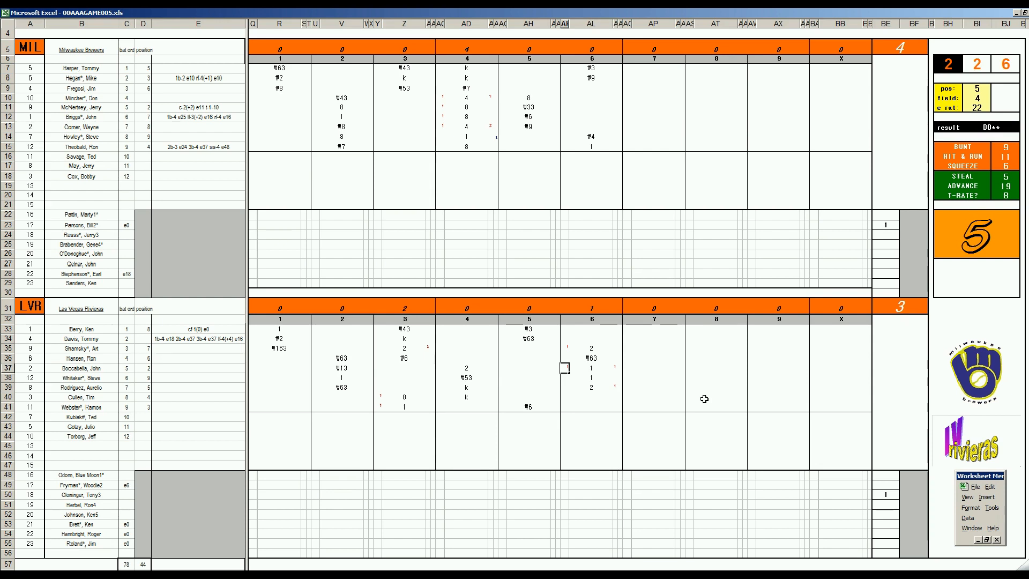
- Record k and ₩13 for Las Vegas's eighth and ninth batters in the sixth inning, cells AL40 and AL41
key(Right)
key(Down)
key(Down)
key(Down)
key(Up)
key(Down)
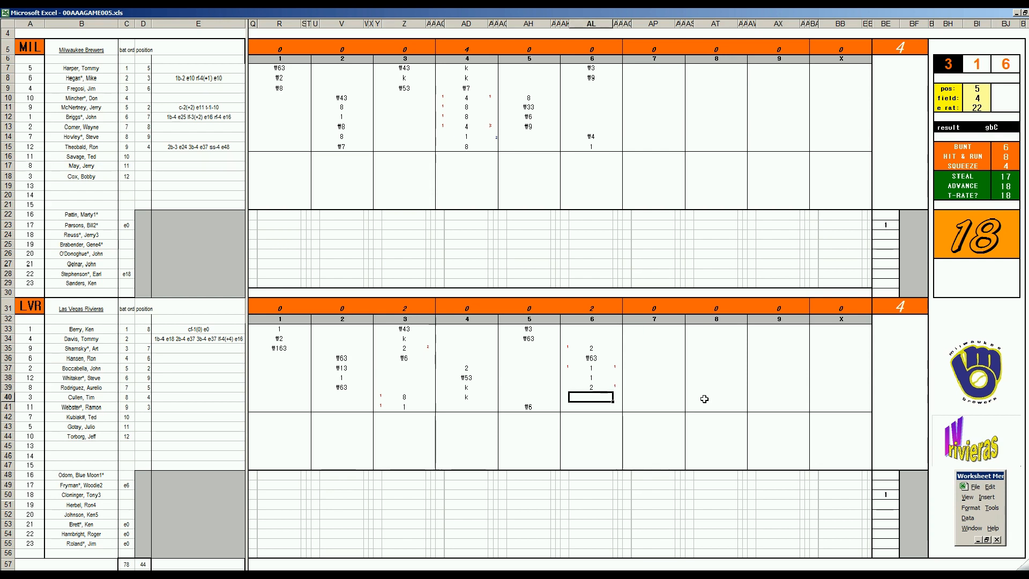
text(k)
key(Return)
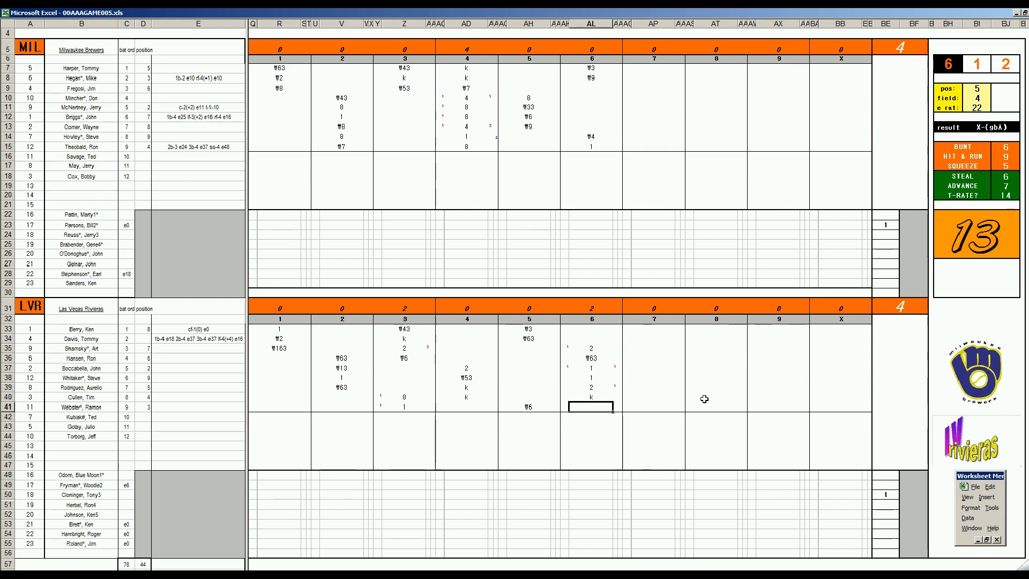
text(₩13)
- Enter 6 in BF50 for Las Vegas's current pitcher and 7 in BE53 for the replacement pitcher
click(911, 493)
text(6)
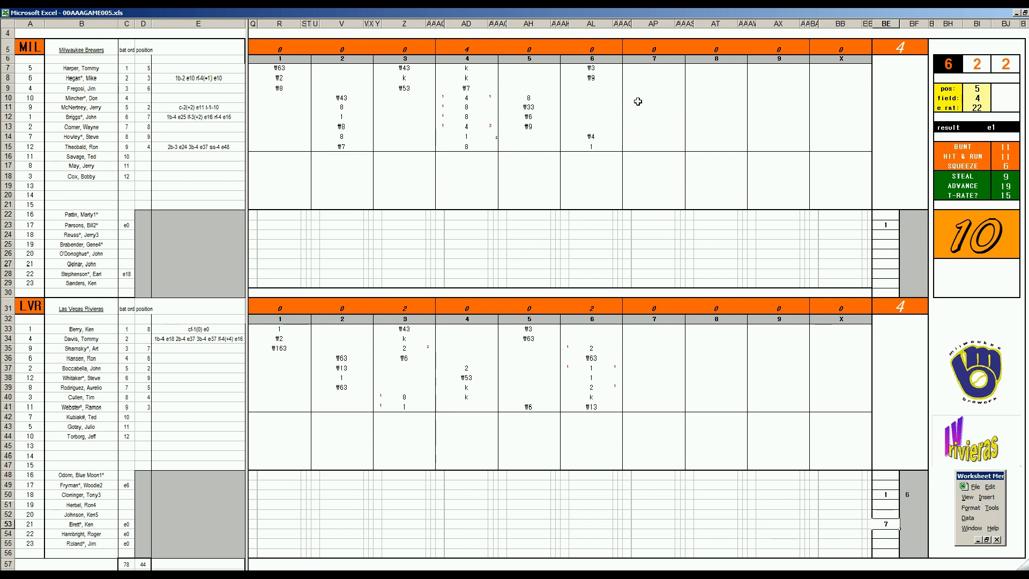
- Set the fielding lookup to pos 8 and field 4, and record ₩8 for Milwaukee's third batter in the seventh inning, cell AP9
click(647, 88)
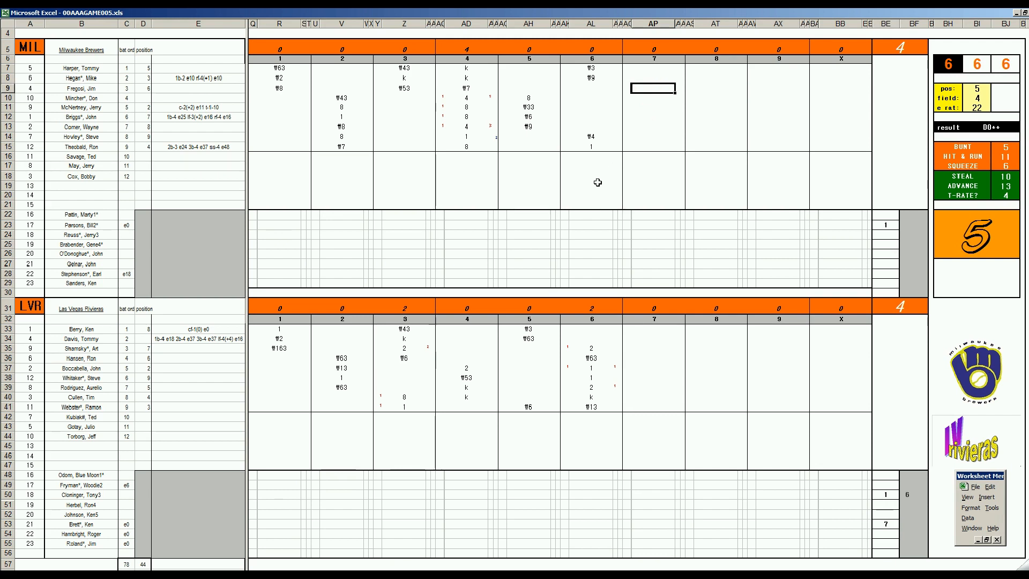
key(ctrl+Right)
key(ctrl+Right)
text(8)
key(Return)
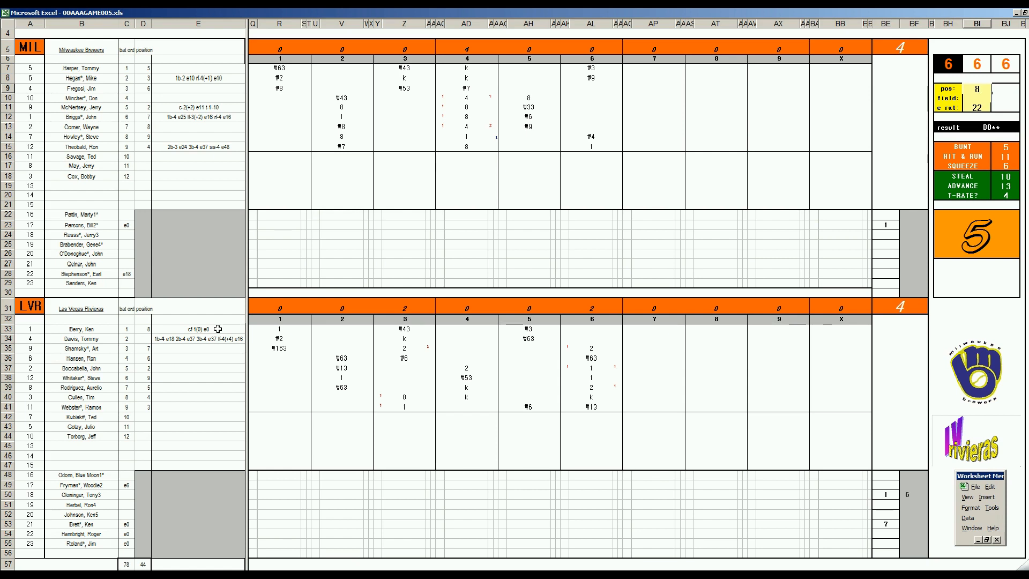
click(643, 89)
text(#8)
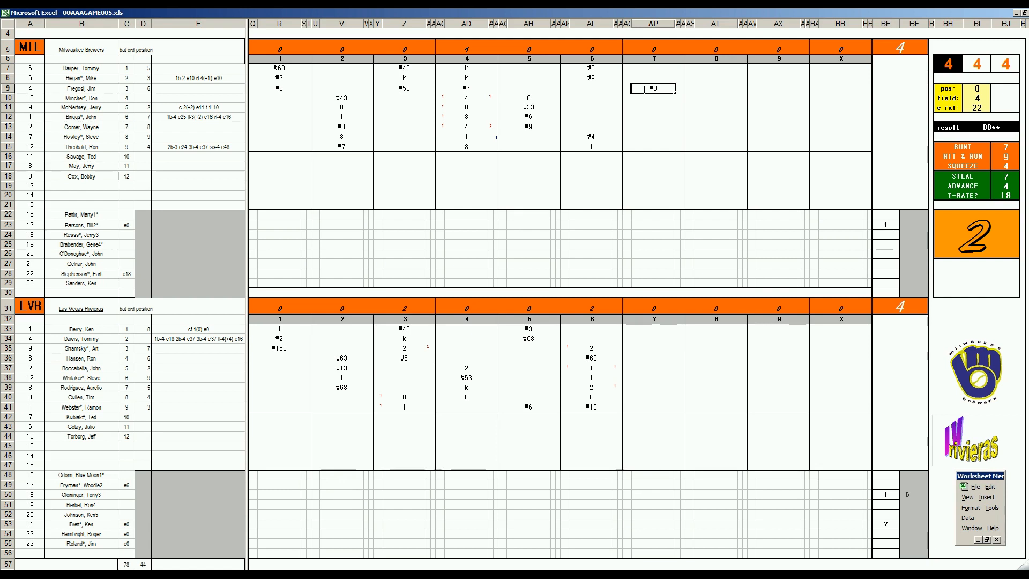
key(Return)
- Set the fielding lookup to pos 8 and field 4 again for Milwaukee's fourth batter
key(Down)
key(Down)
key(Down)
key(Down)
key(Down)
key(Down)
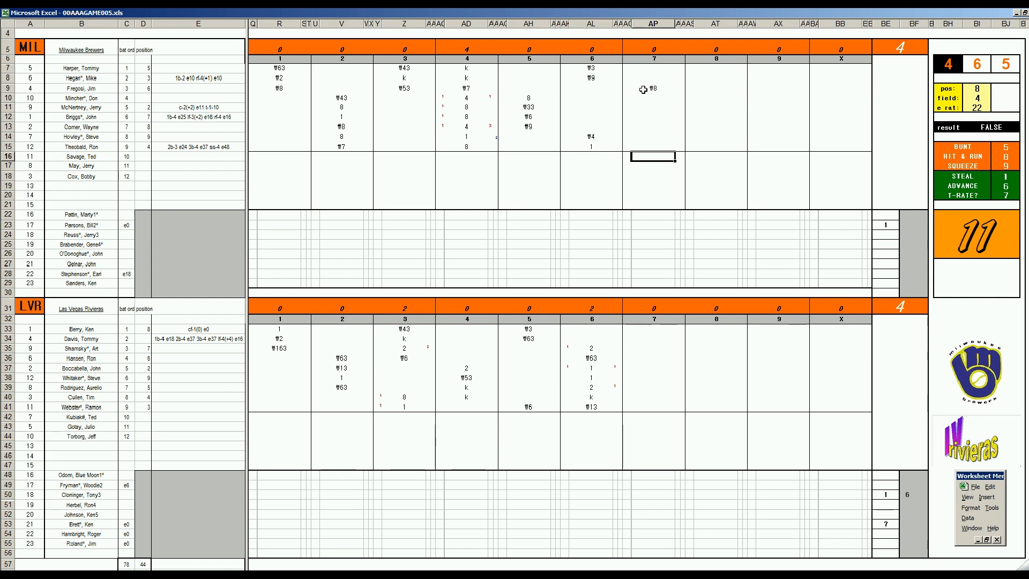
key(Down)
text(8)
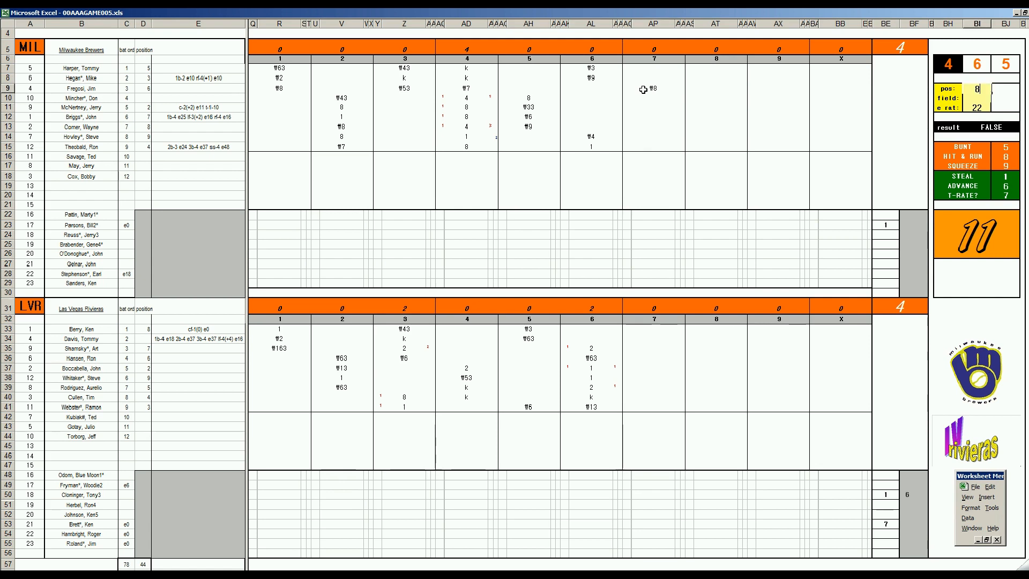
- Record ₩8 for Milwaukee's first reserve batter in the seventh inning, cell AP16
click(646, 98)
key(Down)
key(Down)
key(Down)
key(Down)
key(Down)
key(Down)
key(Down)
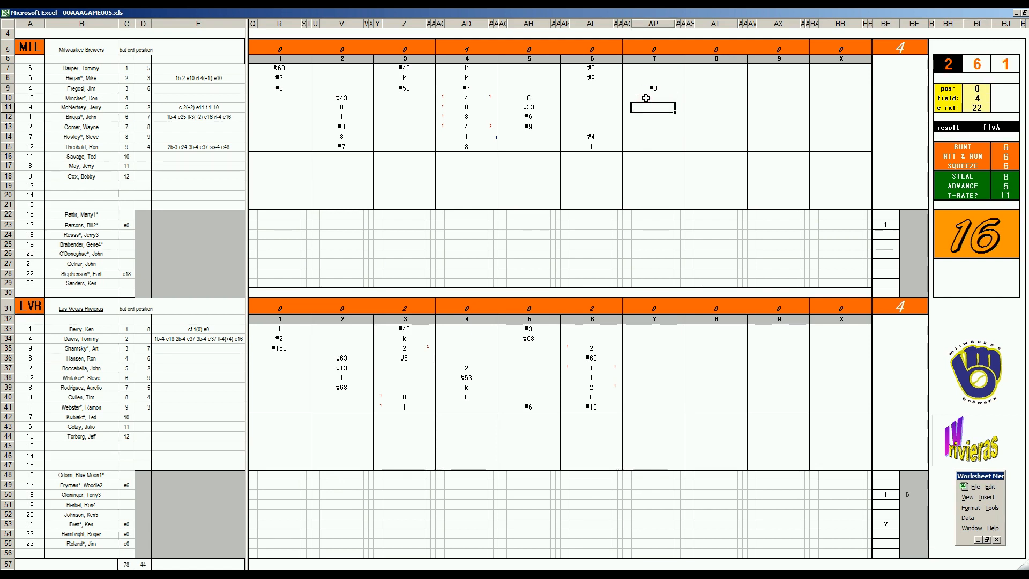
key(Down)
key(Down)
key(Up)
key(Up)
key(Up)
text(\8)
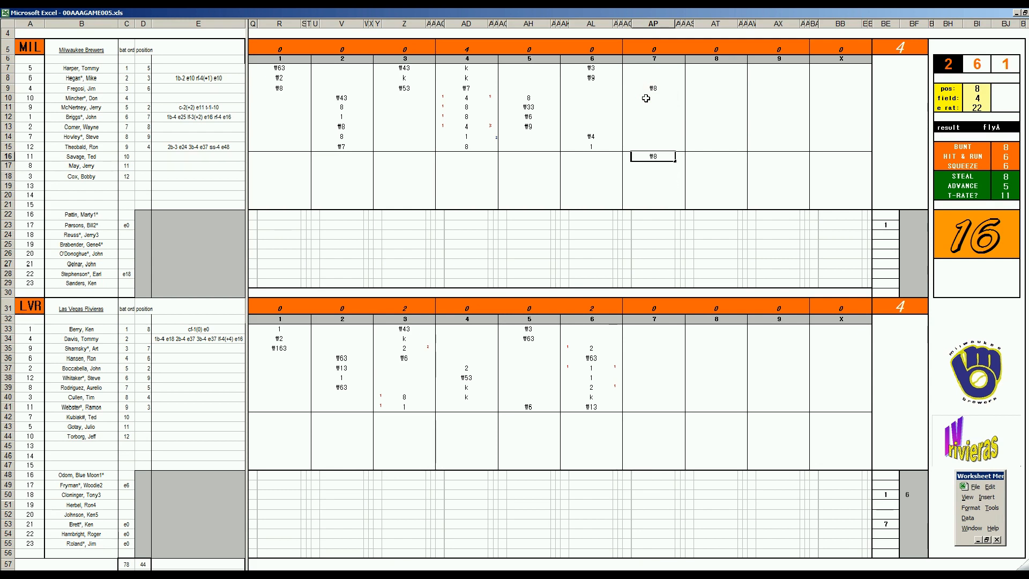
- Record ₩5 for Milwaukee's fifth batter in the seventh inning, cell AP11
key(Up)
key(Up)
key(Up)
key(Up)
key(Up)
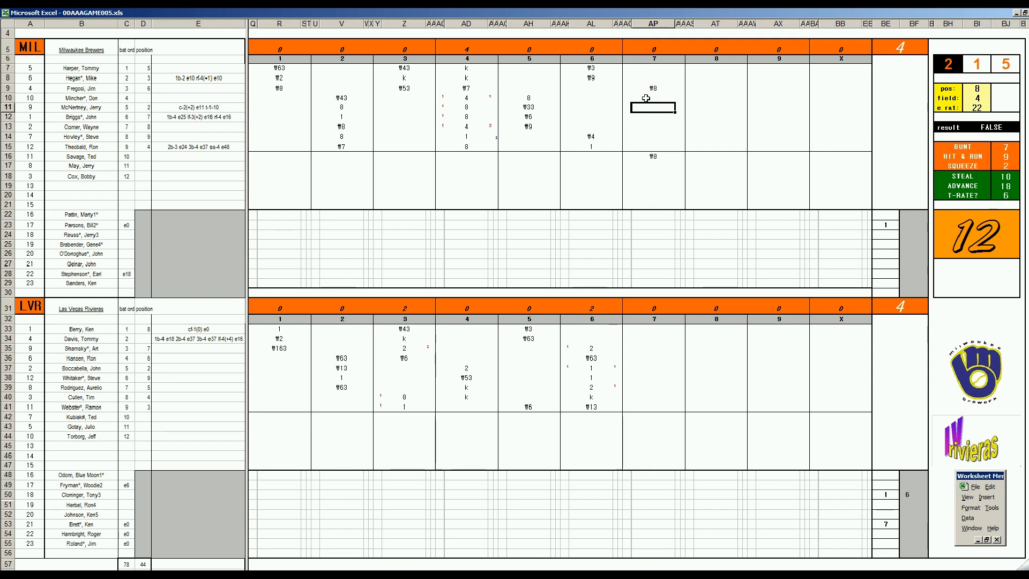
text(\5)
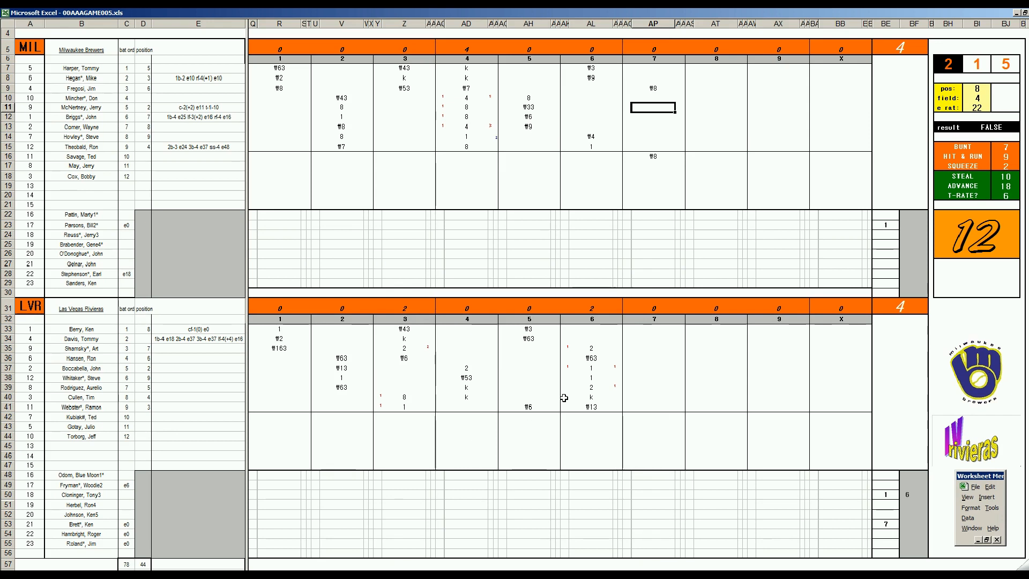
- Record ₩9, 8, ₩6 and ₩53 for Las Vegas's first four batters in the seventh inning, cells AP33 to AP36
click(654, 330)
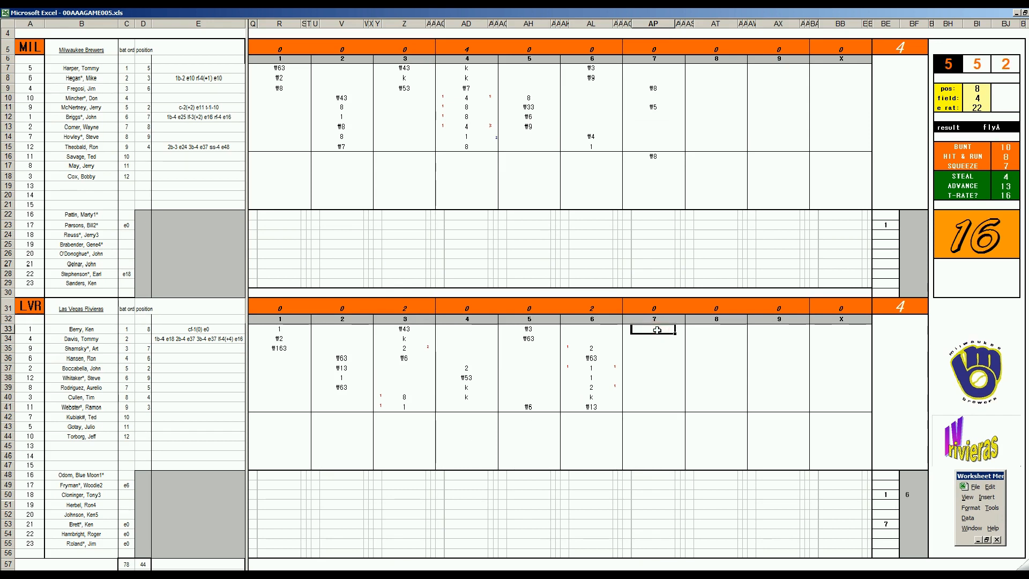
text(#8)
key(Return)
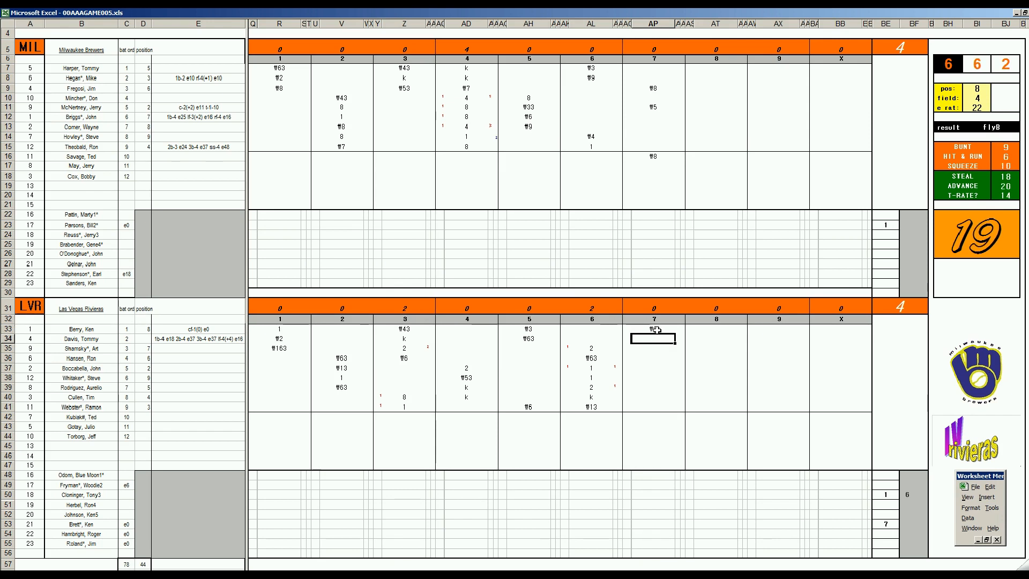
text(8)
key(Return)
text(#6)
key(Return)
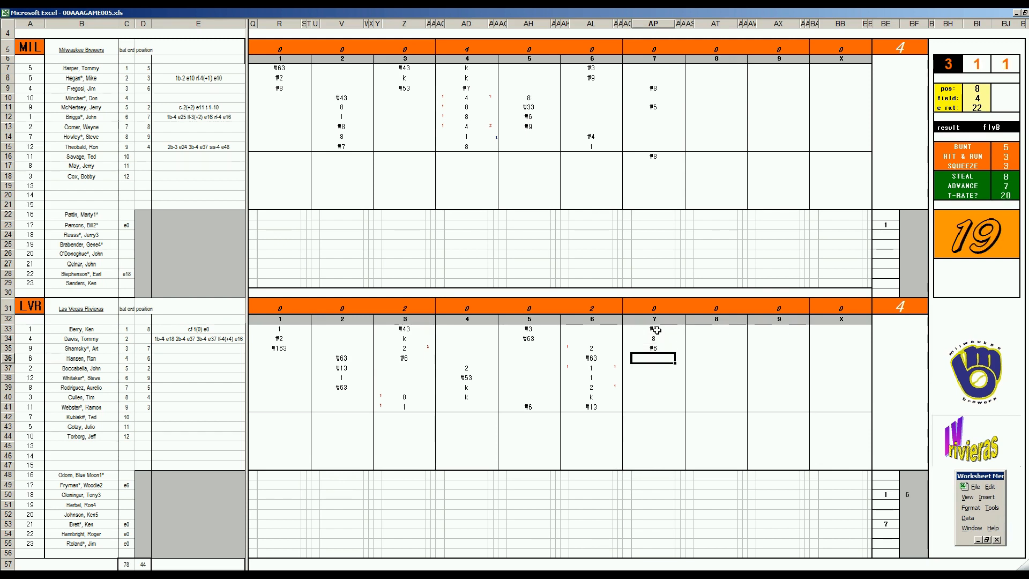
text(#53)
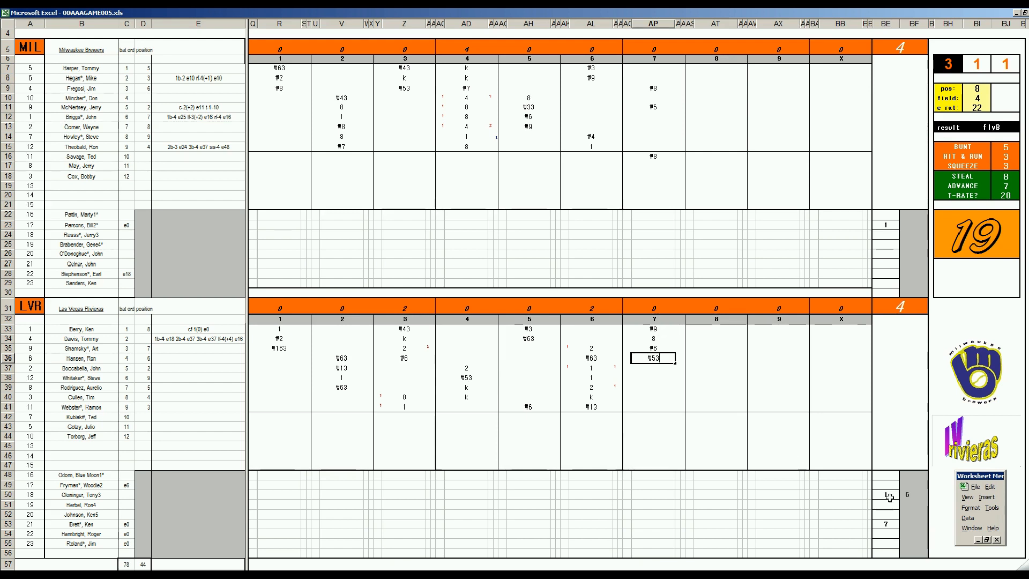
- Enter 1 in BF53 for Las Vegas's current pitcher and 8 in BE54 for the replacement pitcher
click(909, 523)
text(7)
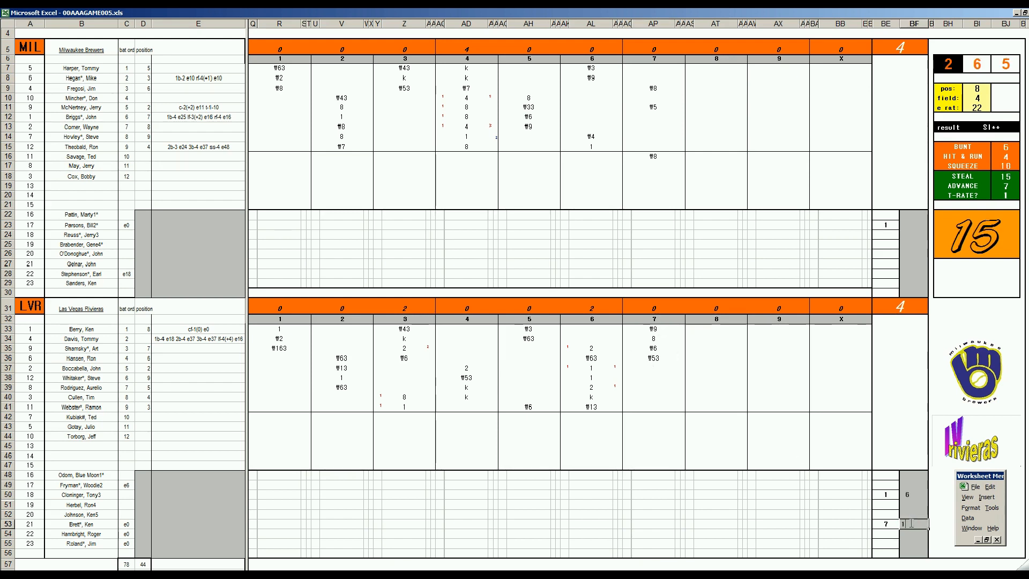
key(Left)
key(Down)
text(8)
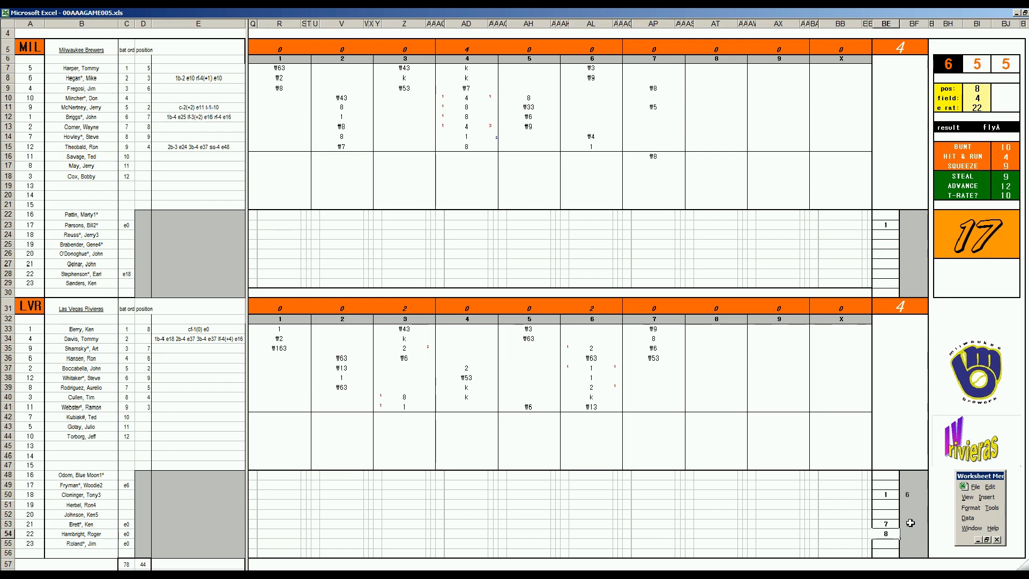
key(Return)
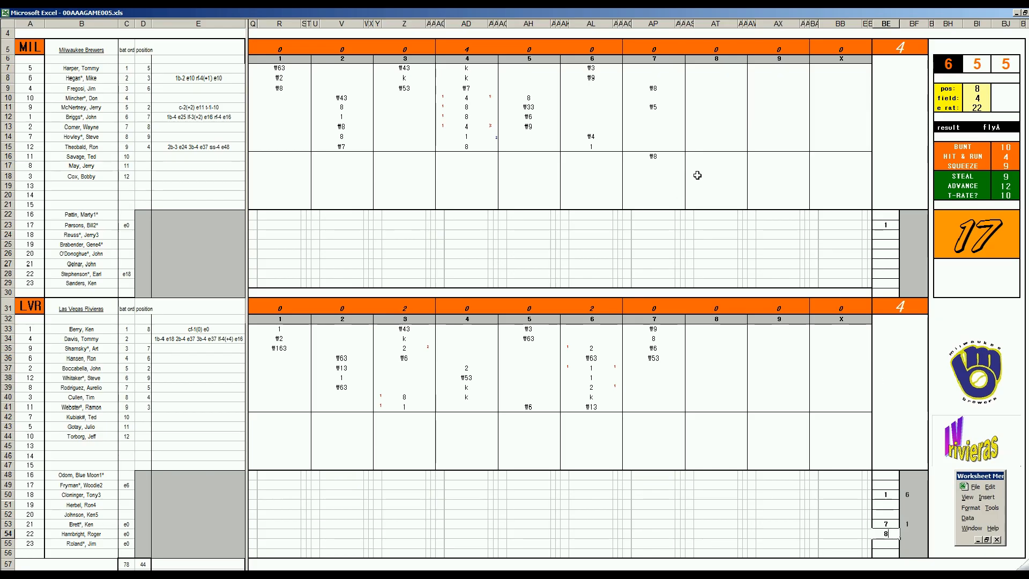
- Record k for Milwaukee's second reserve batter in the eighth inning, cell AT17
click(708, 165)
key(F9)
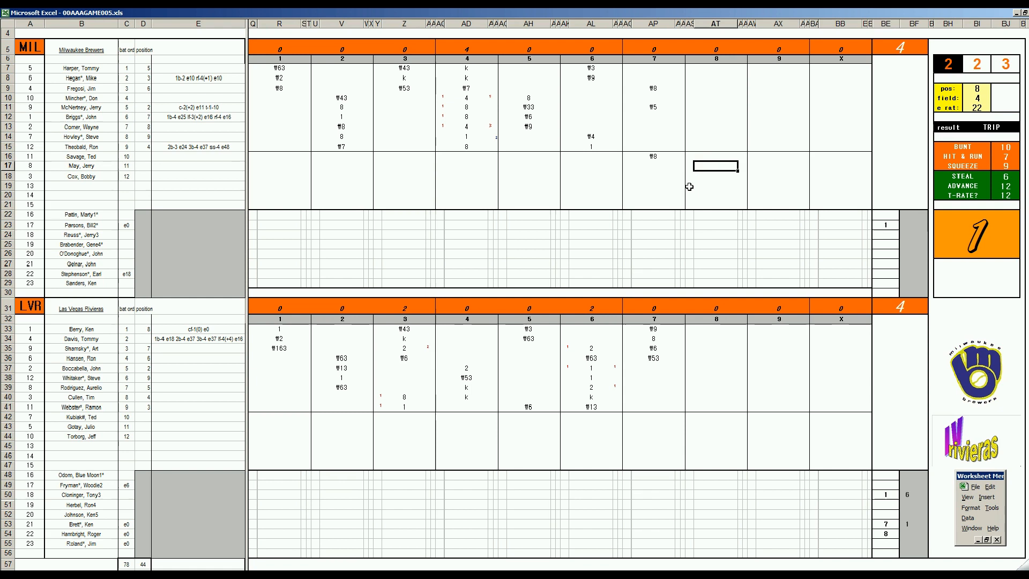
text(k)
- Look up fielding for pos 8, field 4, and record ₩8 and ₩33 for Milwaukee's seventh and eighth batters in AT13 and AT14
key(Up)
key(Up)
key(Up)
key(Up)
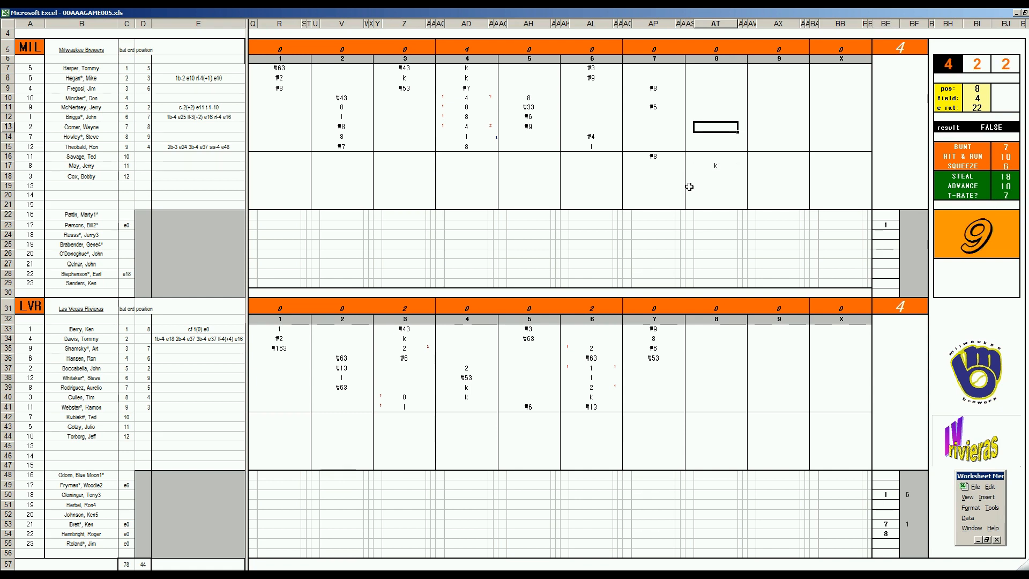
key(ctrl+e)
text(8)
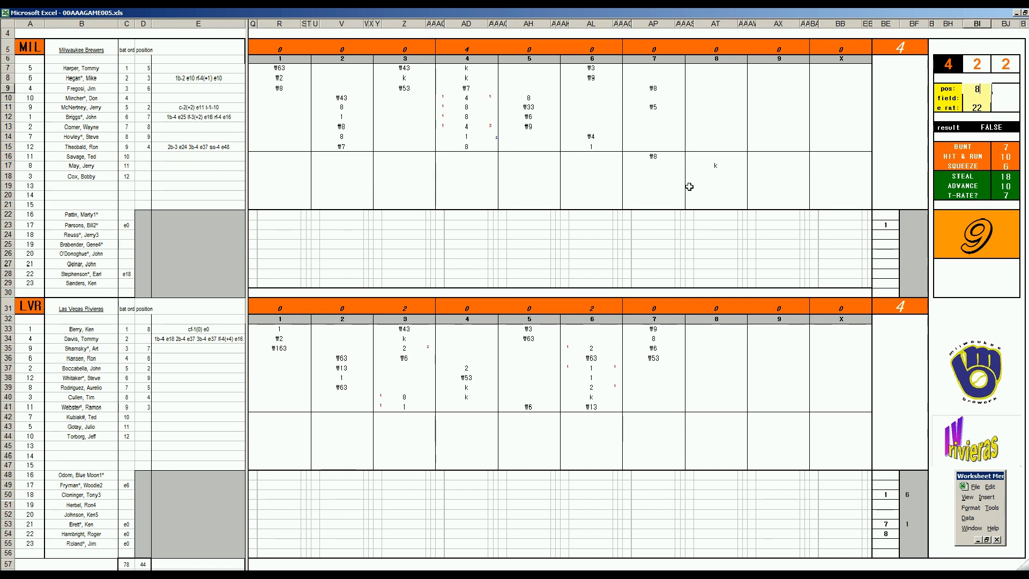
click(710, 126)
text(#8)
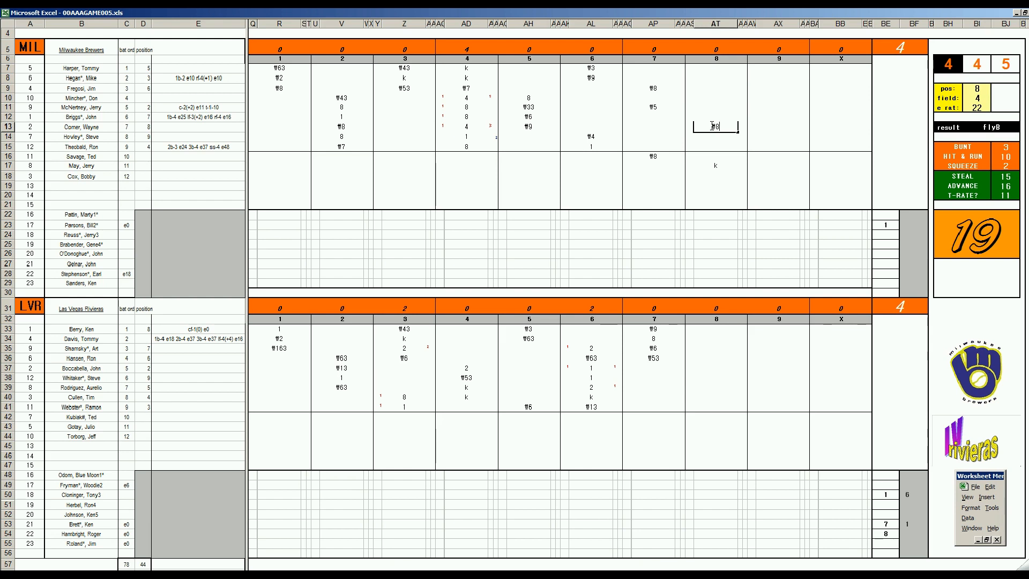
key(Return)
text(#33)
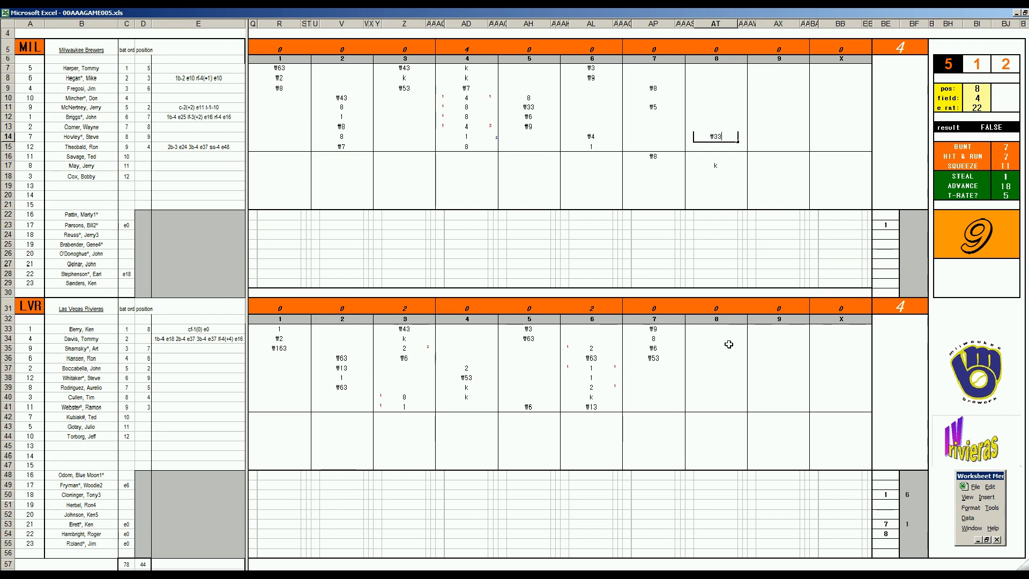
- Record ₩4, ₩9 and k for Las Vegas's fifth to seventh batters in the eighth inning, cells AT37 to AT39
click(697, 369)
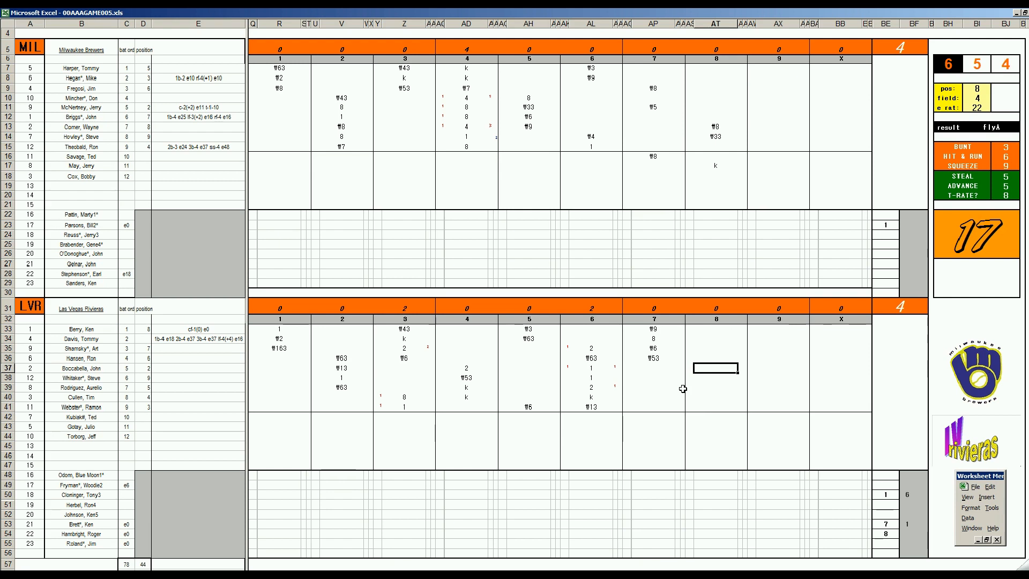
text(#4)
key(Return)
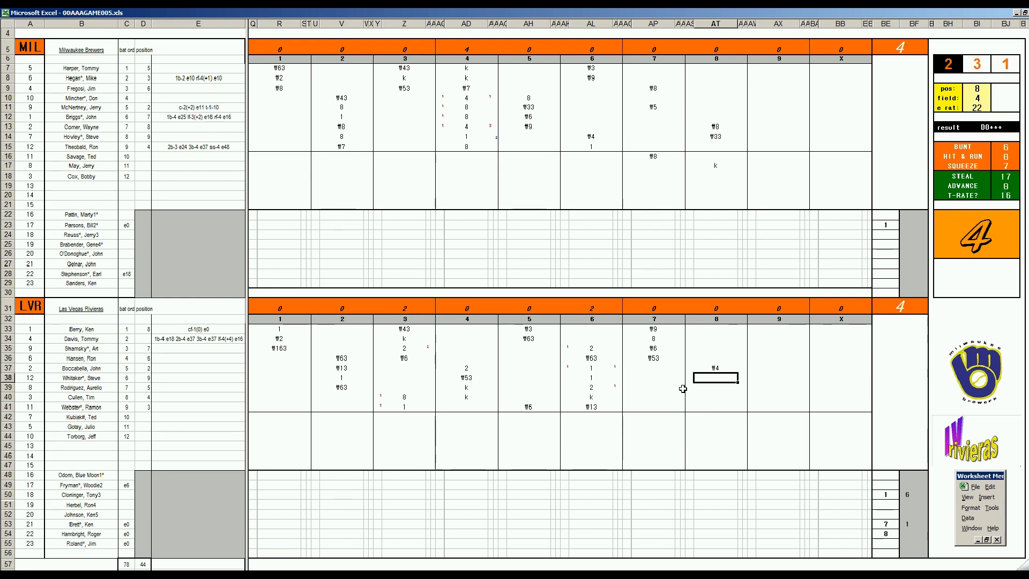
text(#9)
key(Return)
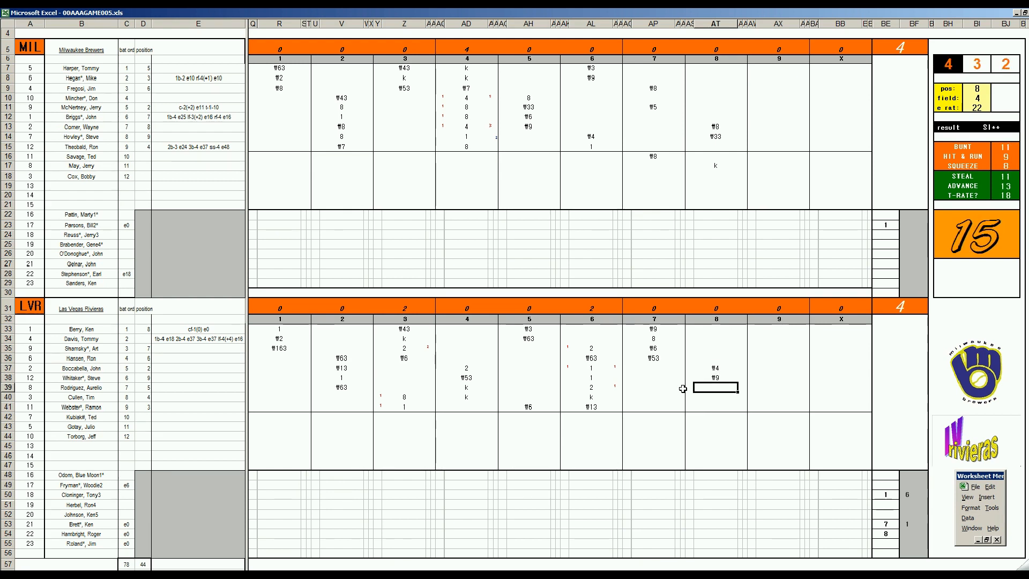
text(k)
- Record 8 for Milwaukee's ninth batter and 1 for the first batter in the ninth inning, cells AX15 and AX7
click(774, 147)
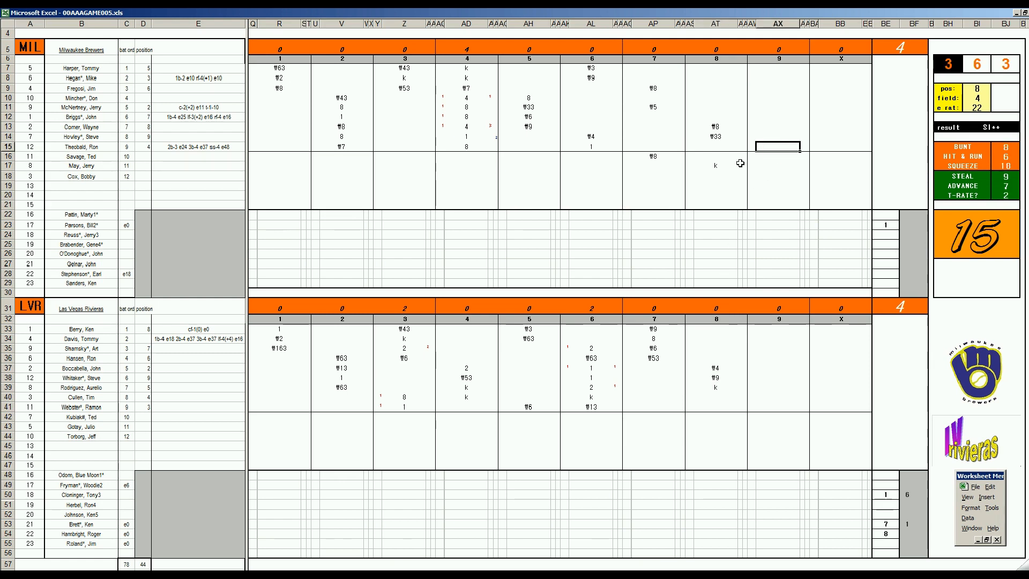
text(8)
key(Return)
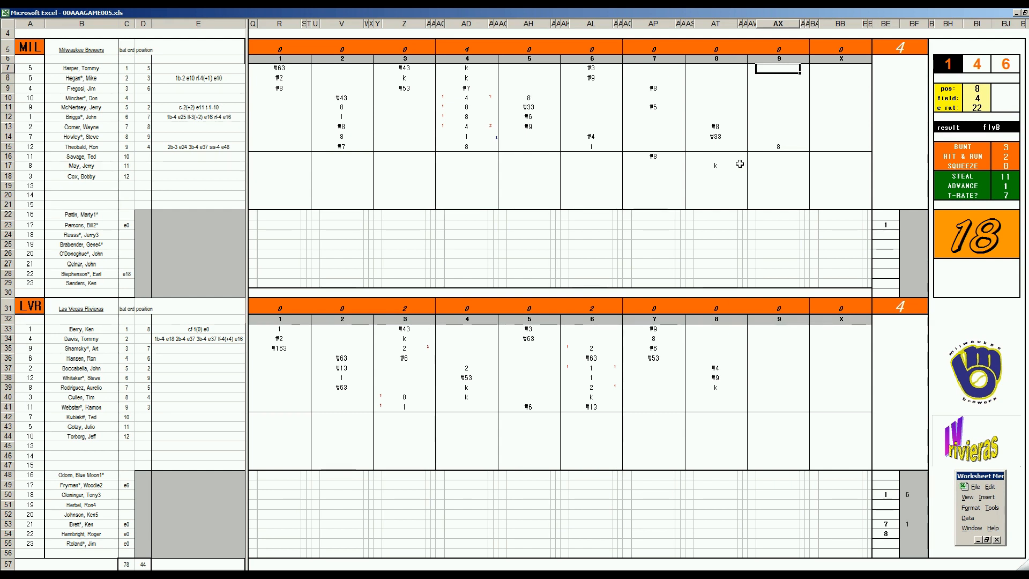
text(1)
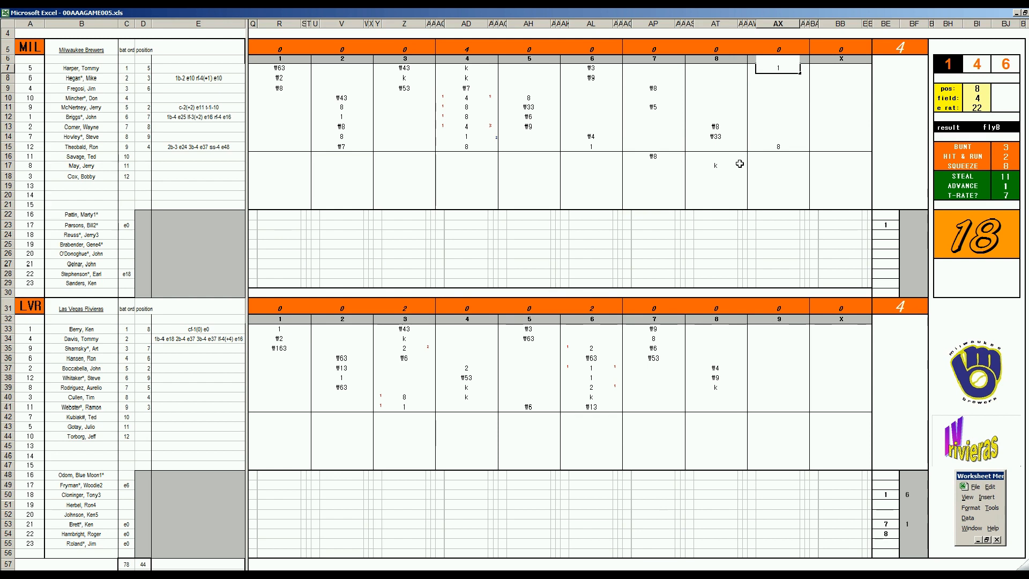
key(Return)
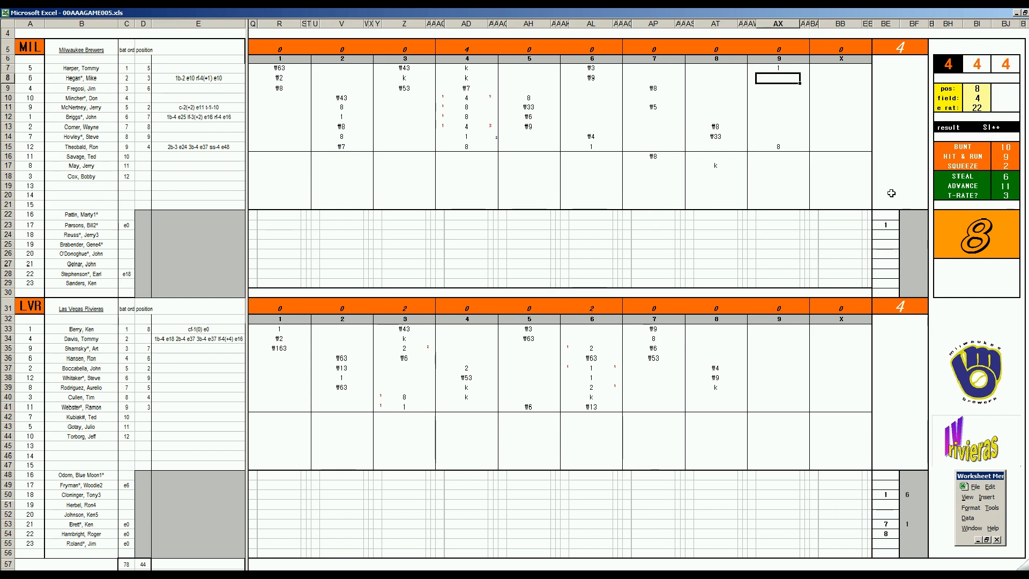
- Enter 1 in BF54 for Las Vegas's current pitcher and 9 in BE55 for the replacement pitcher
click(904, 536)
text(1)
key(Left)
key(Down)
text(9)
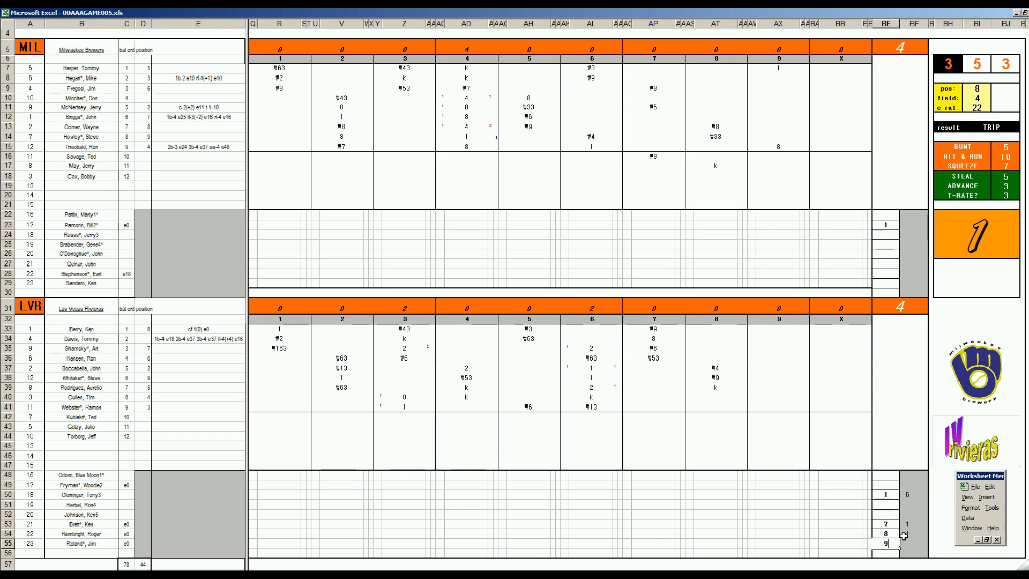
- Enter the note mh in the ninth-inning cell AX55 for Las Vegas's new pitcher
key(Left)
key(Left)
key(Left)
key(Left)
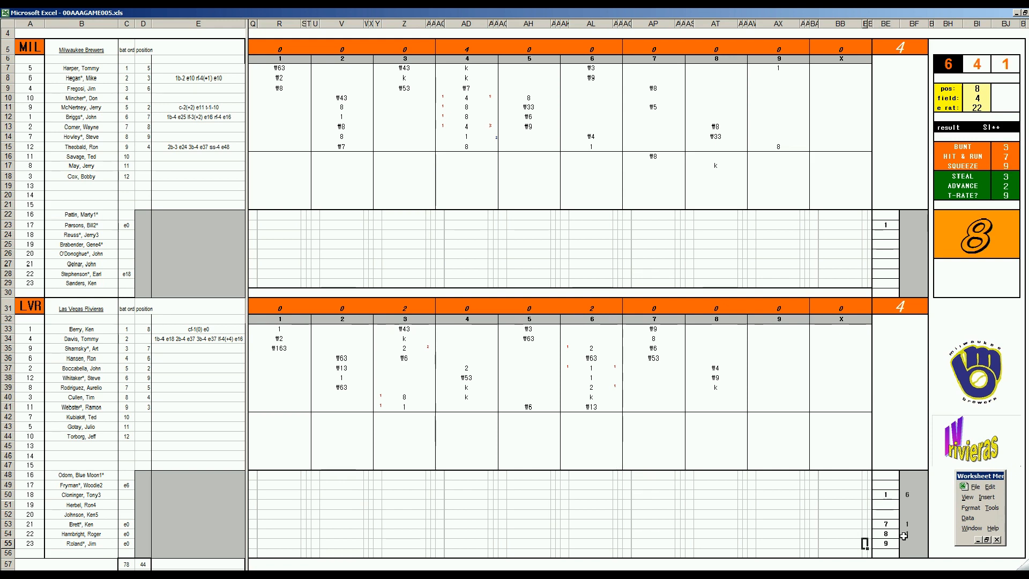
key(Left)
text(mh)
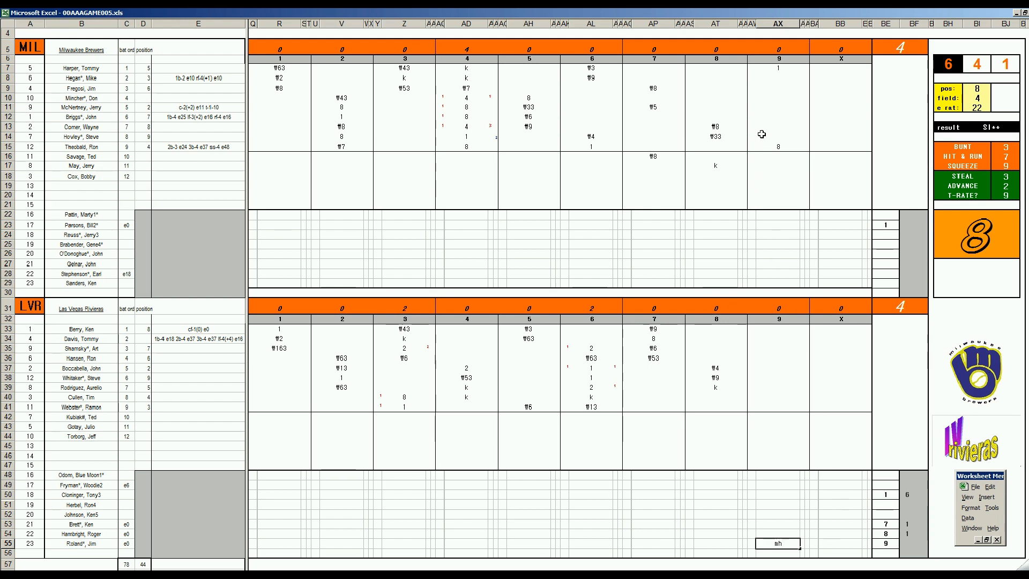
- Record 1 with an RBI mark of 1 for Milwaukee's second batter in AX8, and a ninth-inning run mark of 1 for the ninth batter
click(777, 78)
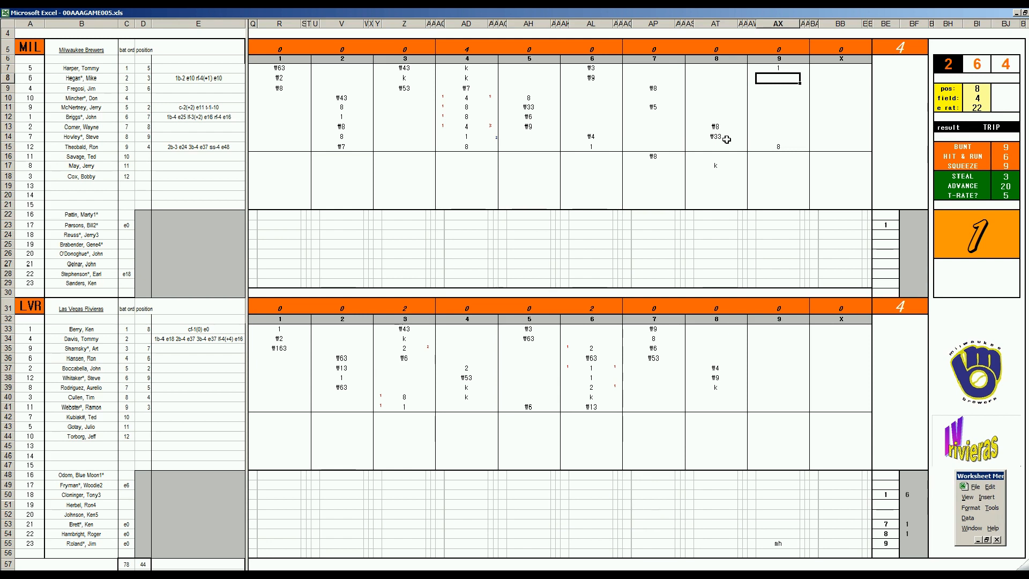
text(1)
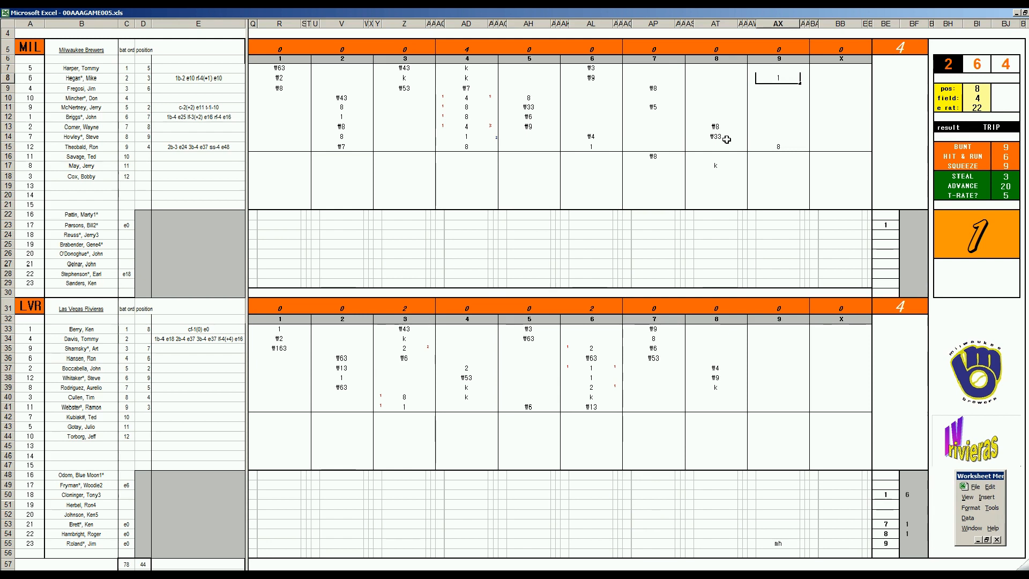
key(Right)
text(1)
key(Left)
key(Left)
key(Down)
key(Down)
key(Down)
key(Down)
key(Down)
key(Down)
key(Down)
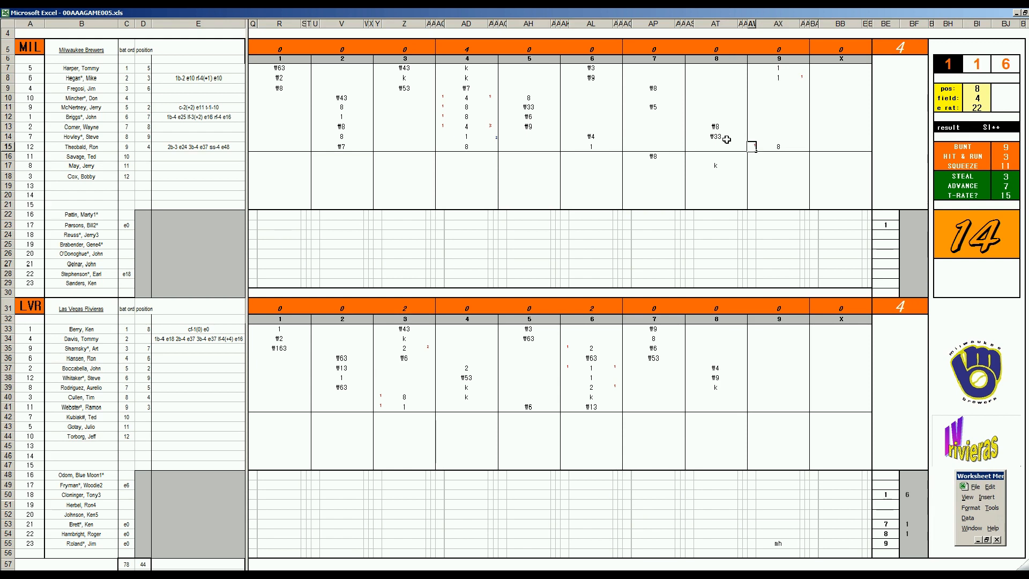
text(1)
- Record 1 with an RBI mark of 1 for Milwaukee's third batter in AX9, and a ninth-inning run mark of 1 for the first batter
key(Right)
key(Up)
key(Up)
key(Up)
key(Up)
key(Up)
key(Up)
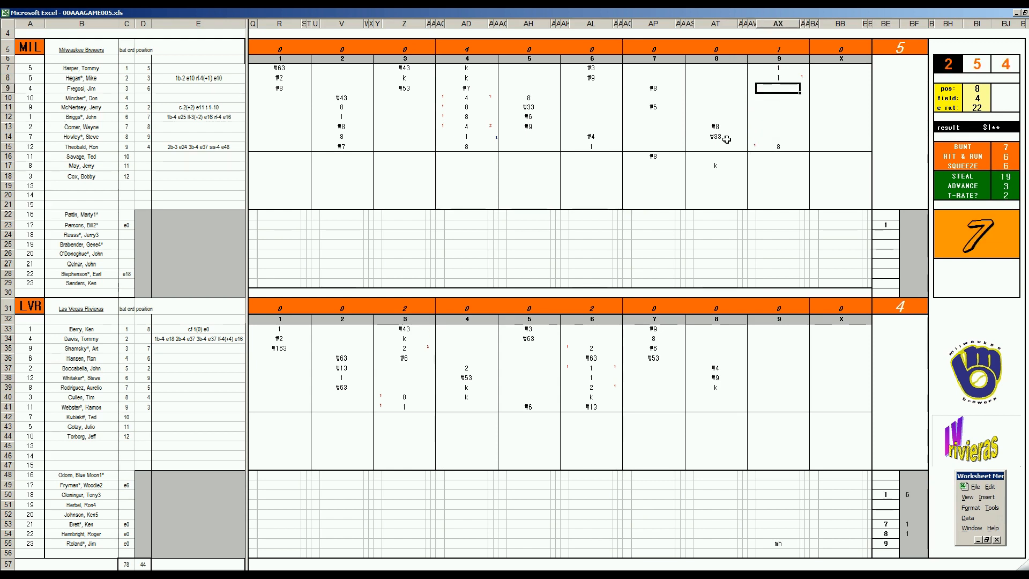
text(1)
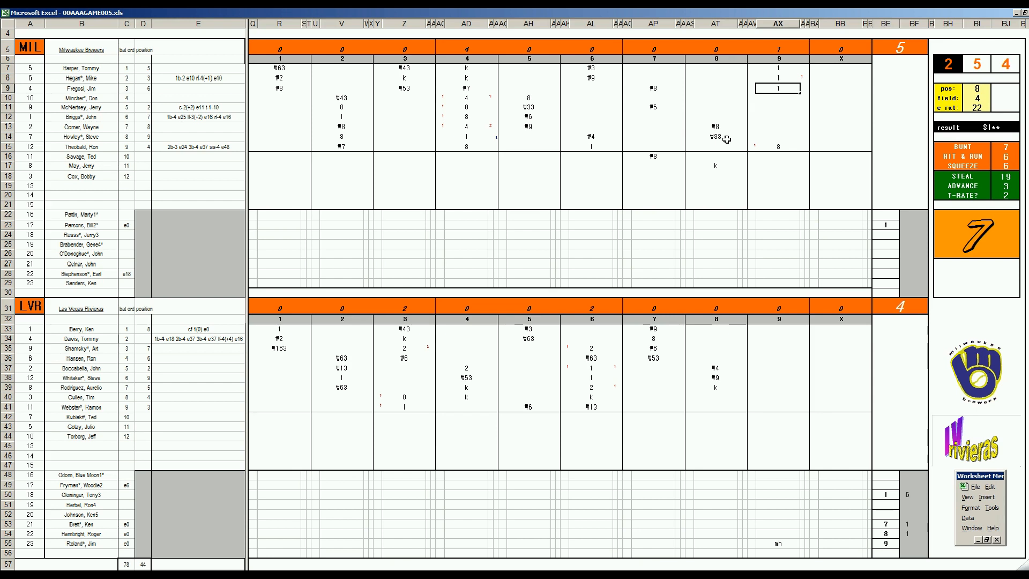
key(Left)
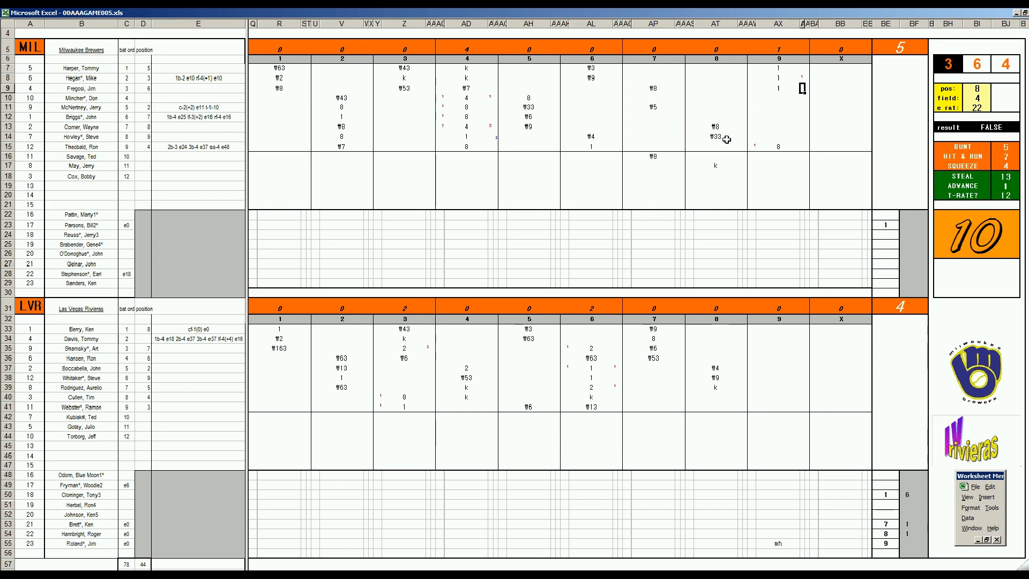
key(Up)
key(Up)
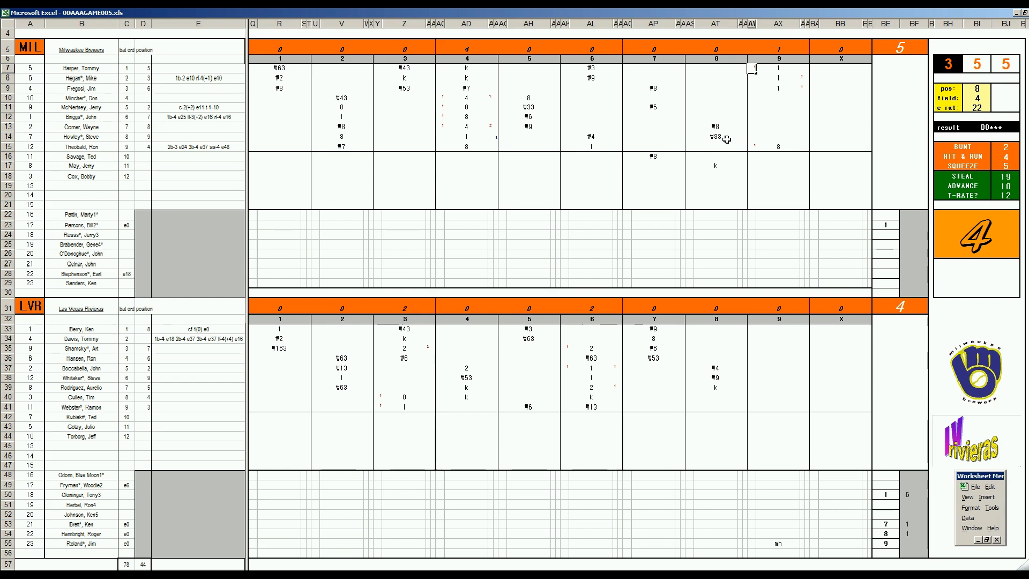
text(1)
- Record ₩7a for Milwaukee's first reserve batter in the ninth inning, cell AX16
key(Right)
key(Down)
key(Down)
key(Down)
key(Down)
key(Down)
key(Down)
key(Down)
key(Down)
key(Down)
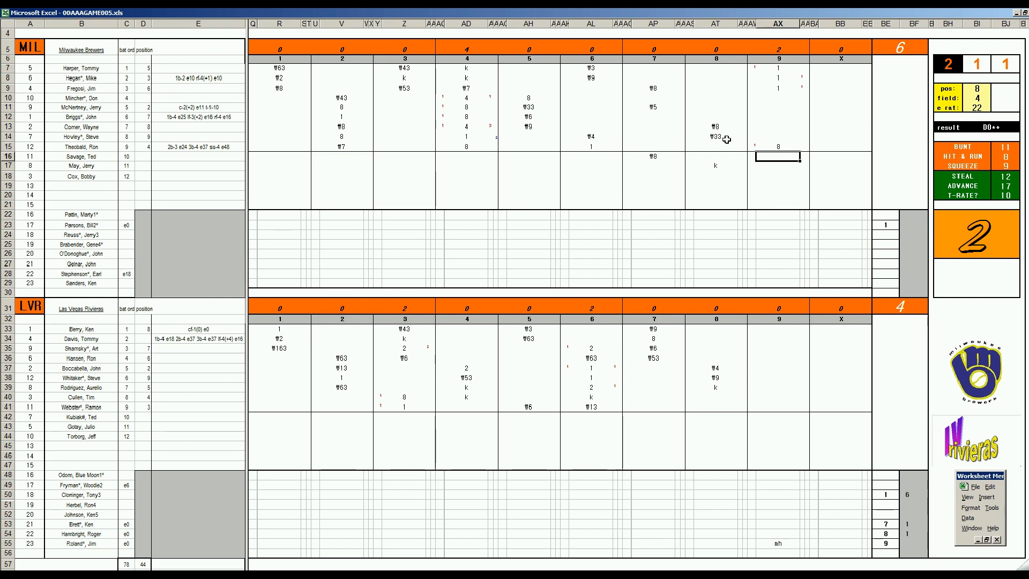
text(\7a)
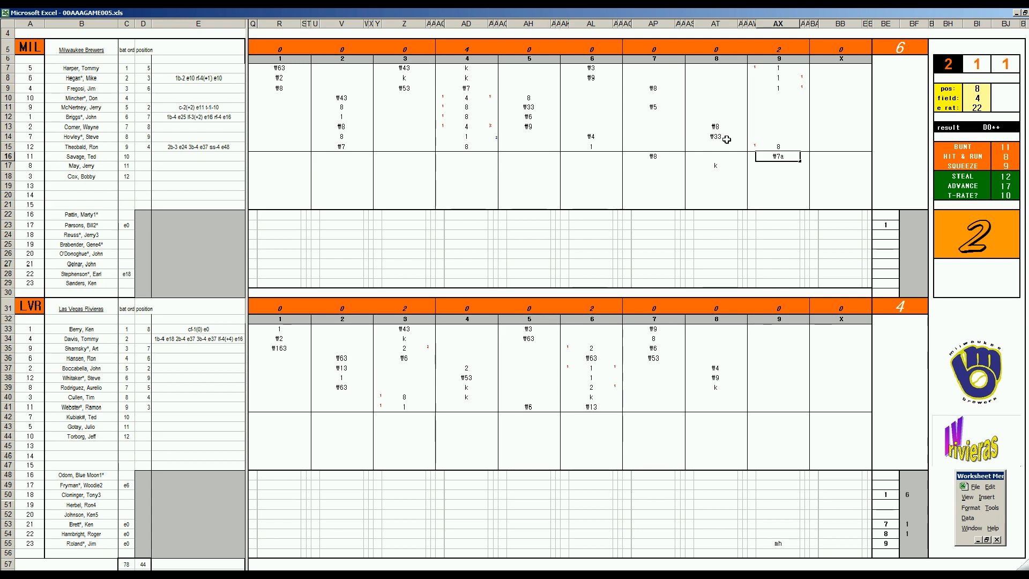
- Record k for Milwaukee's fifth batter in the ninth inning, cell AX11
key(Up)
key(Up)
key(Up)
key(Up)
key(Up)
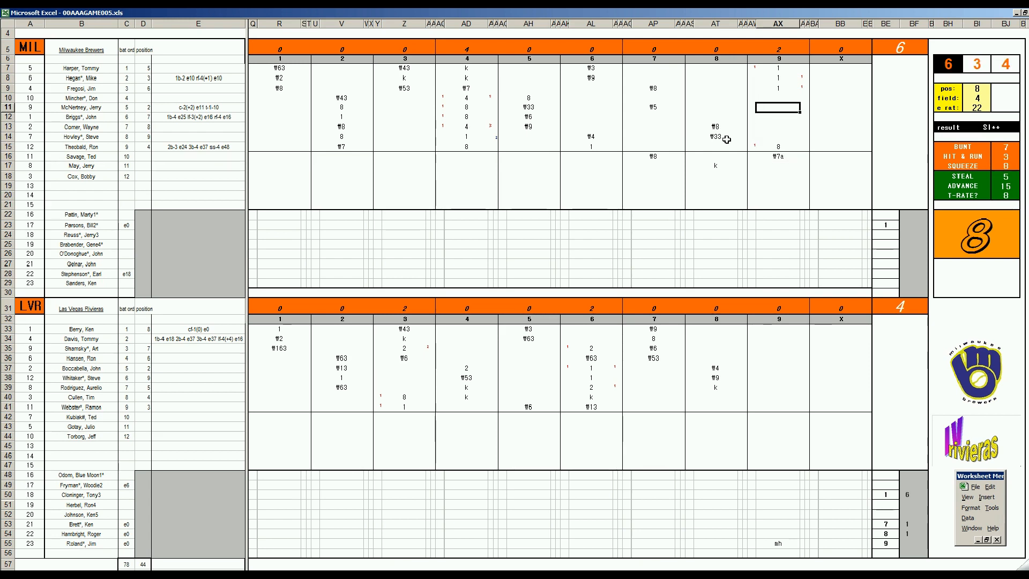
text(k)
key(Return)
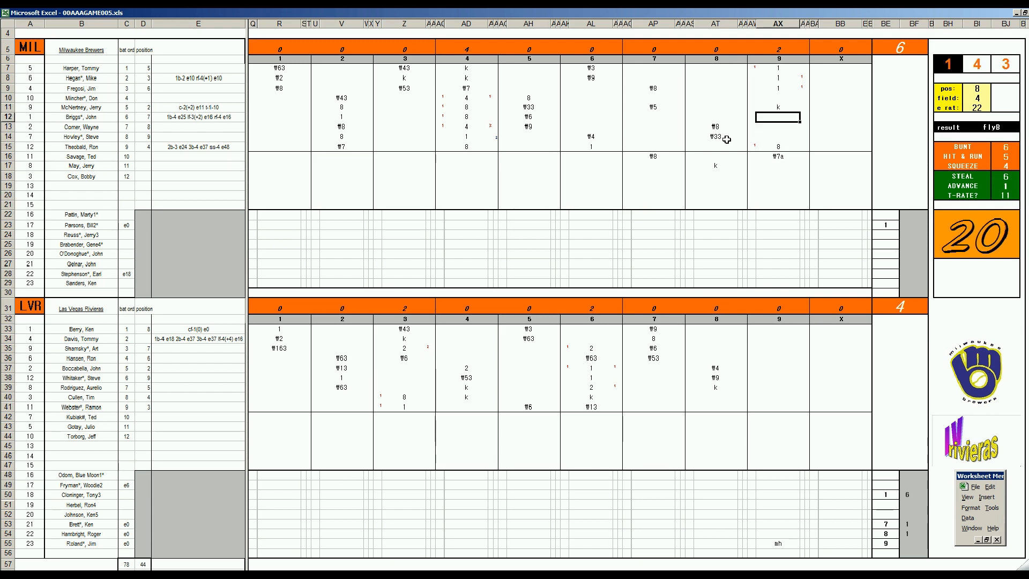
- Record k for Milwaukee's second reserve batter in the ninth inning, cell AX17
key(Down)
key(Down)
key(Down)
key(Down)
key(Down)
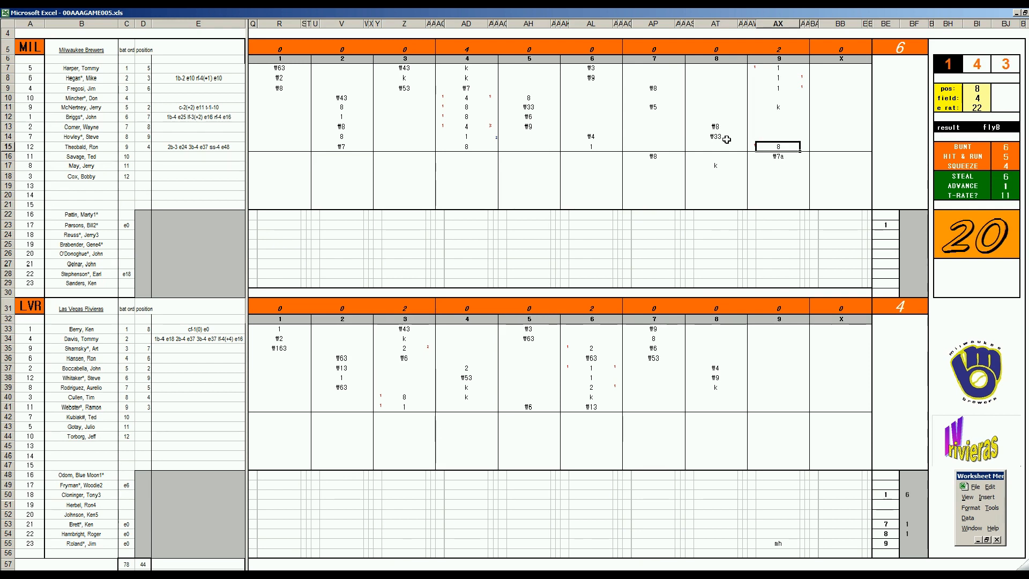
text(k)
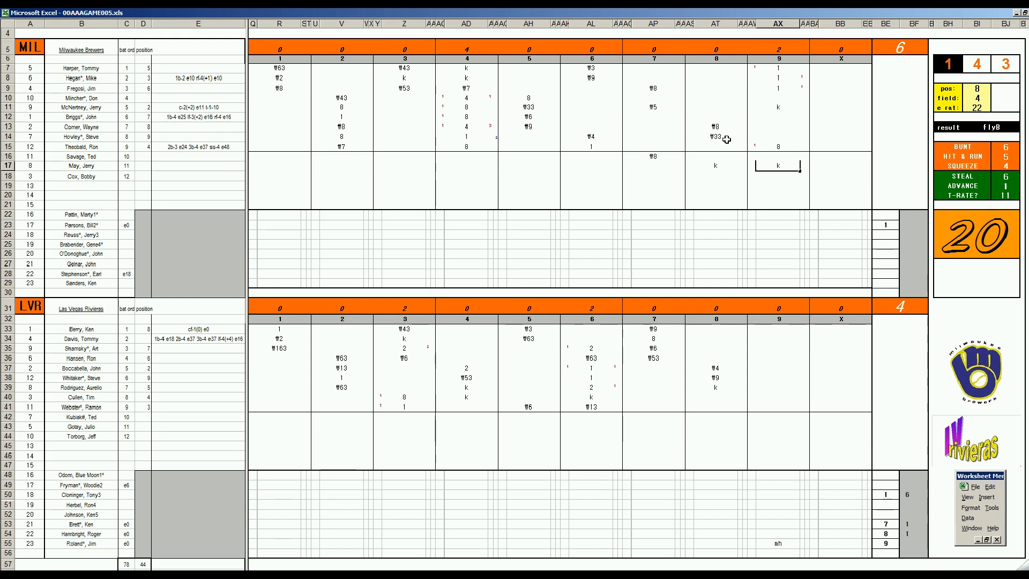
- Enter 8 innings for Milwaukee's starting pitcher in BF23 and an entry inning of 9 for the last listed pitcher in BE29
click(907, 225)
text(8)
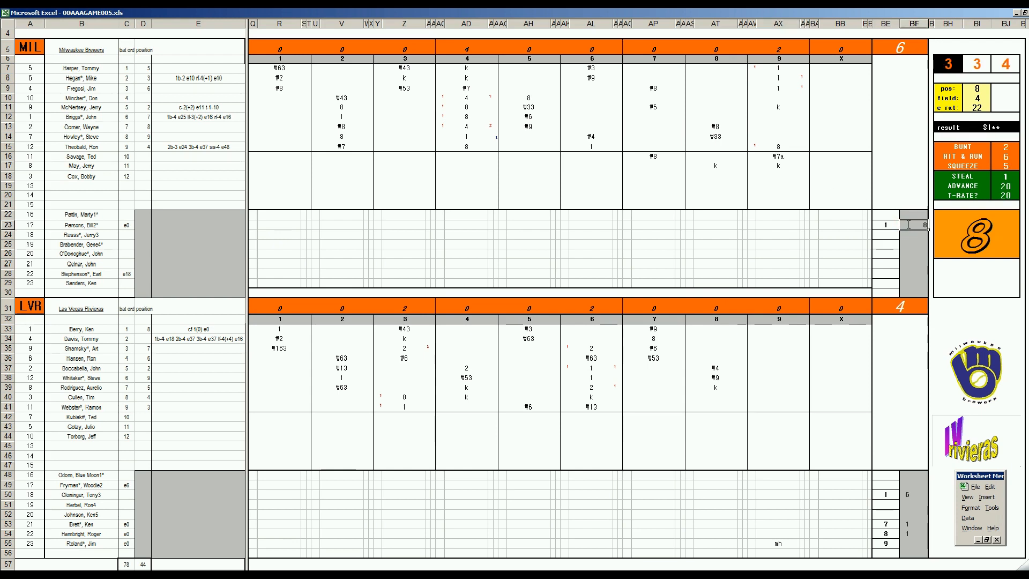
key(Left)
key(Down)
key(Down)
key(Down)
key(Down)
key(Down)
key(Down)
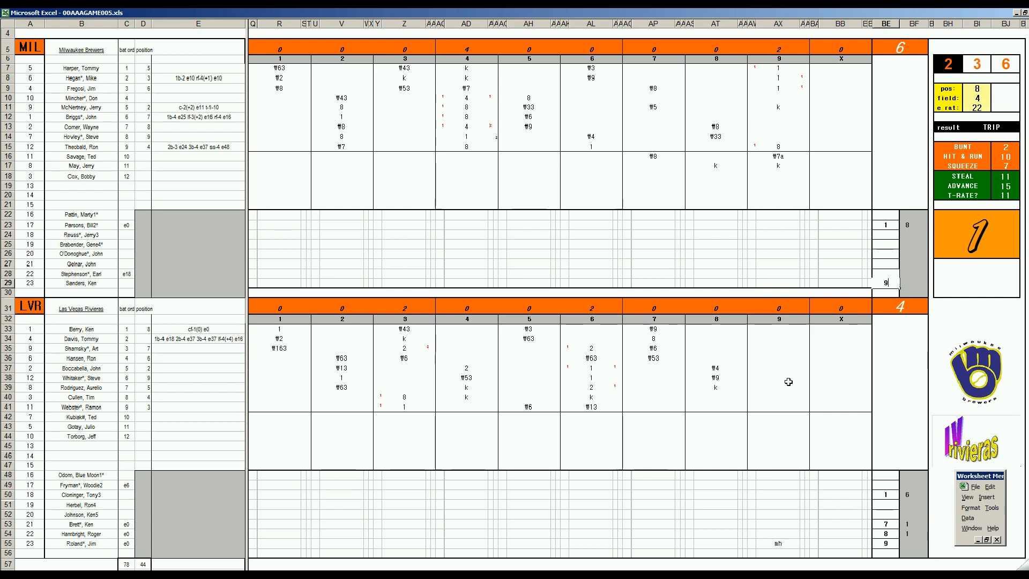
- Record ₩13 for Las Vegas's eighth batter in AX40 and 1 for the ninth batter in AX41
click(766, 396)
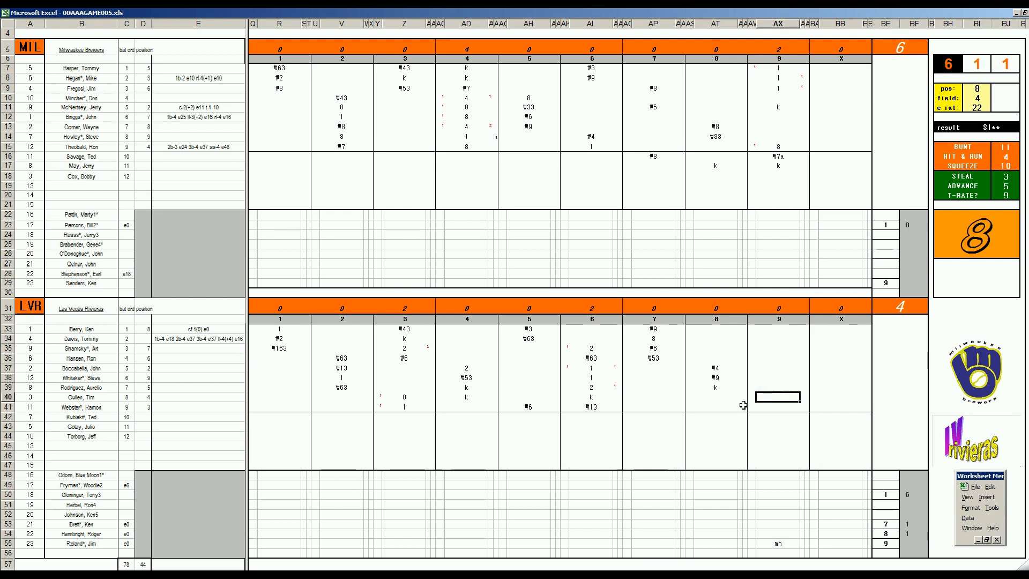
text(#13)
key(Return)
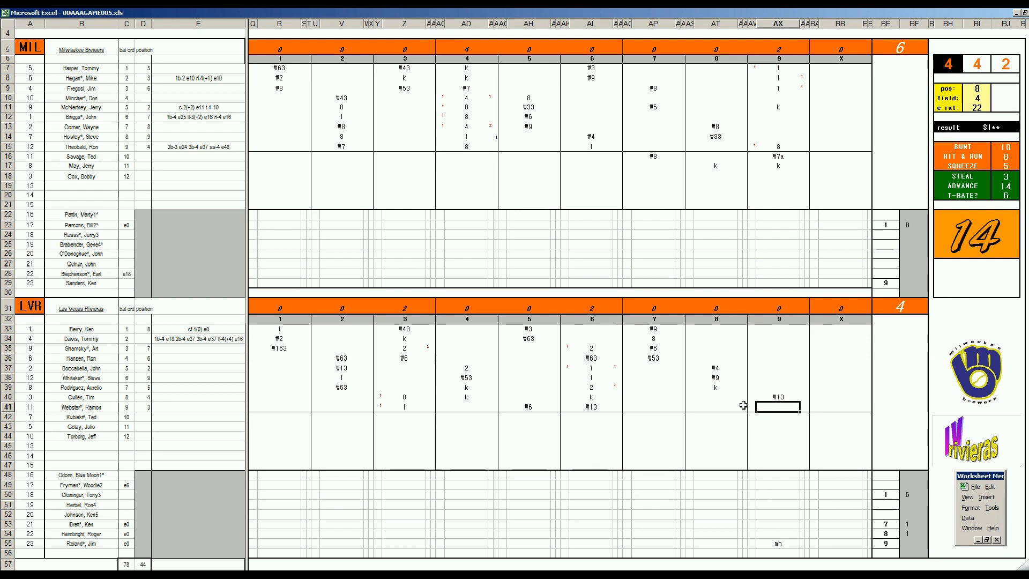
text(1)
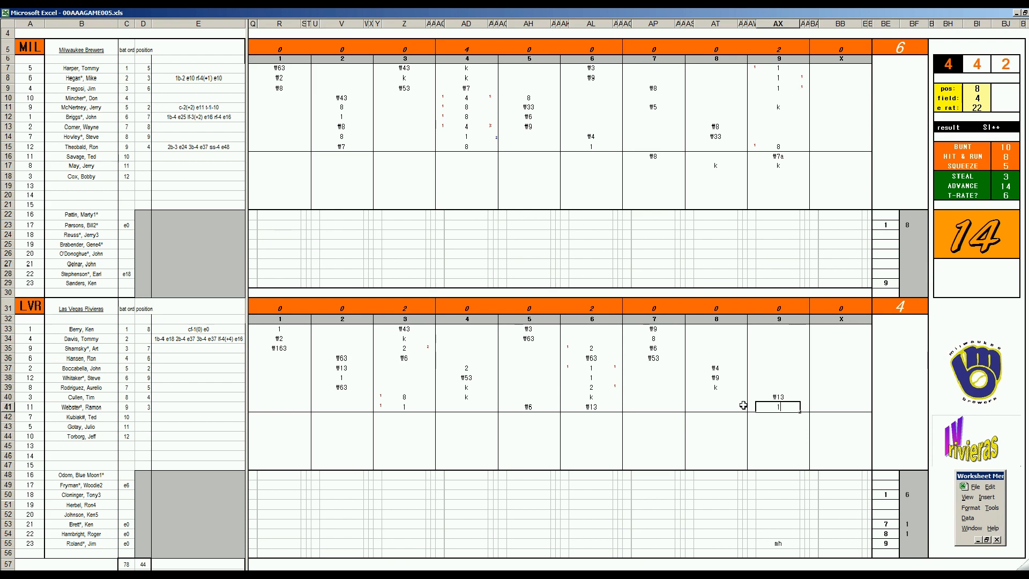
key(Return)
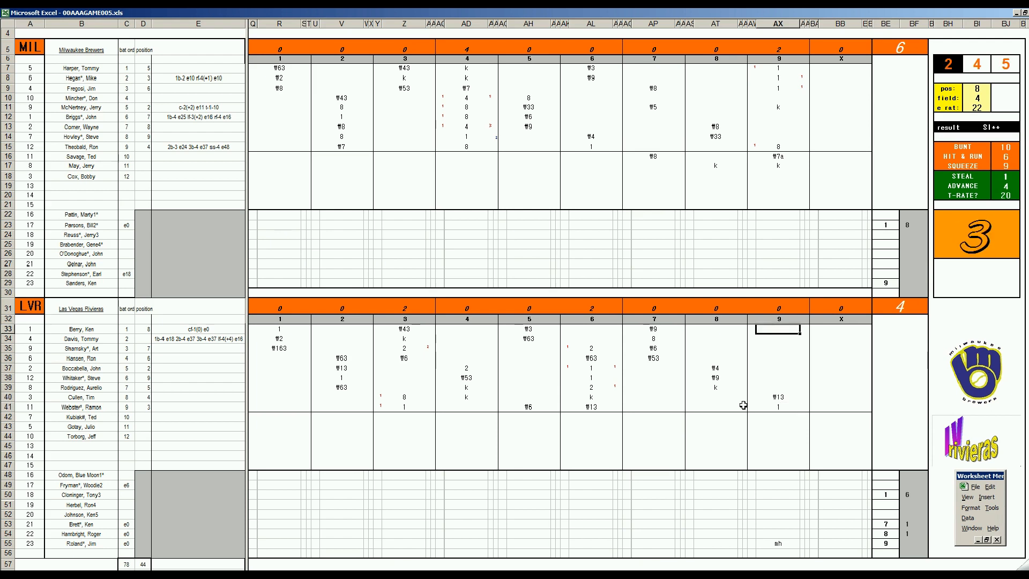
- Record ₩54 for Las Vegas's first batter in AX33 and k for the second batter in AX34
text(#54)
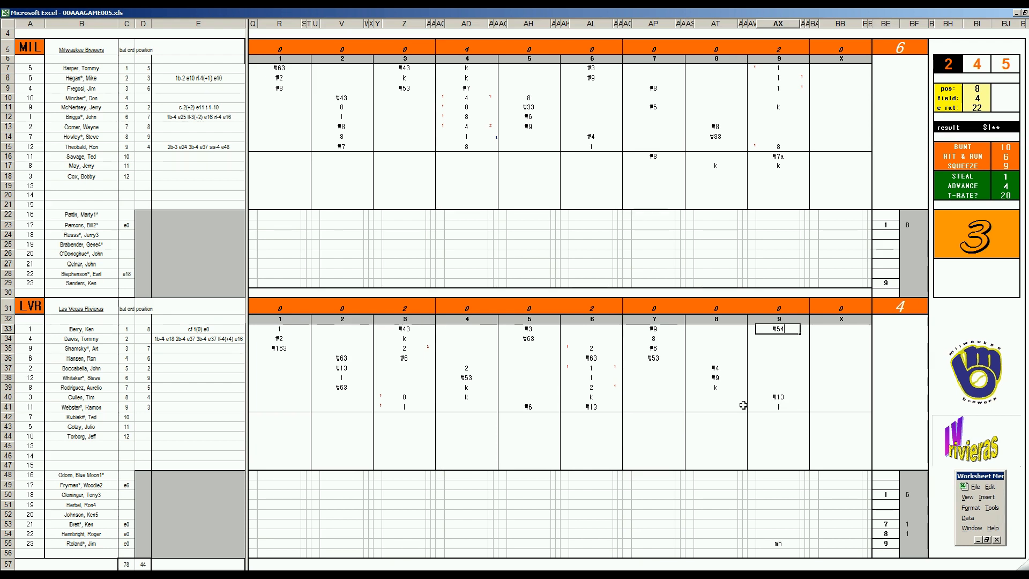
key(Return)
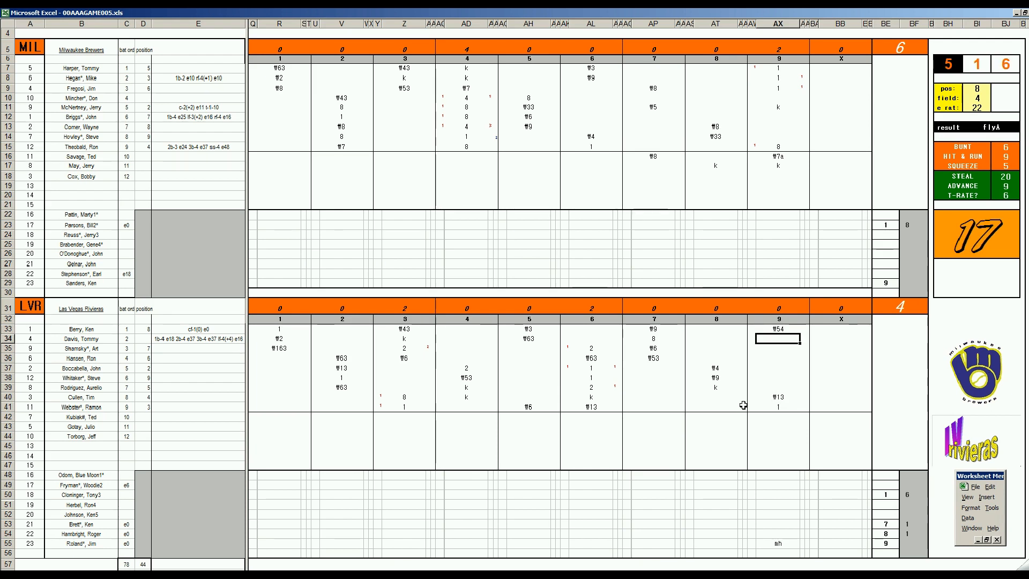
text(k)
key(Return)
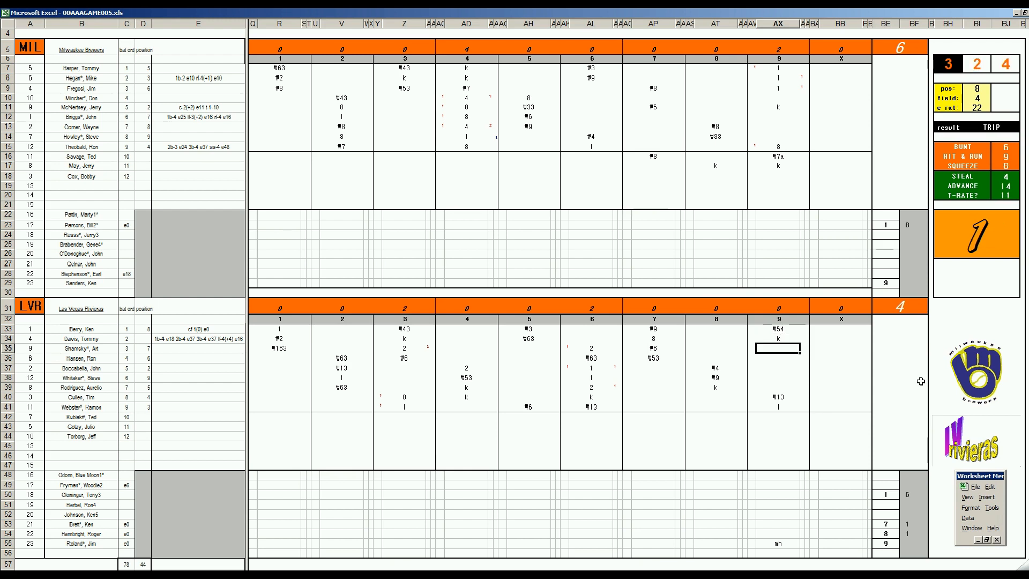
- Enter 1 inning for each team's ninth-inning pitcher, in BF29 for Milwaukee and BF55 for Las Vegas
click(905, 284)
text(1)
click(906, 545)
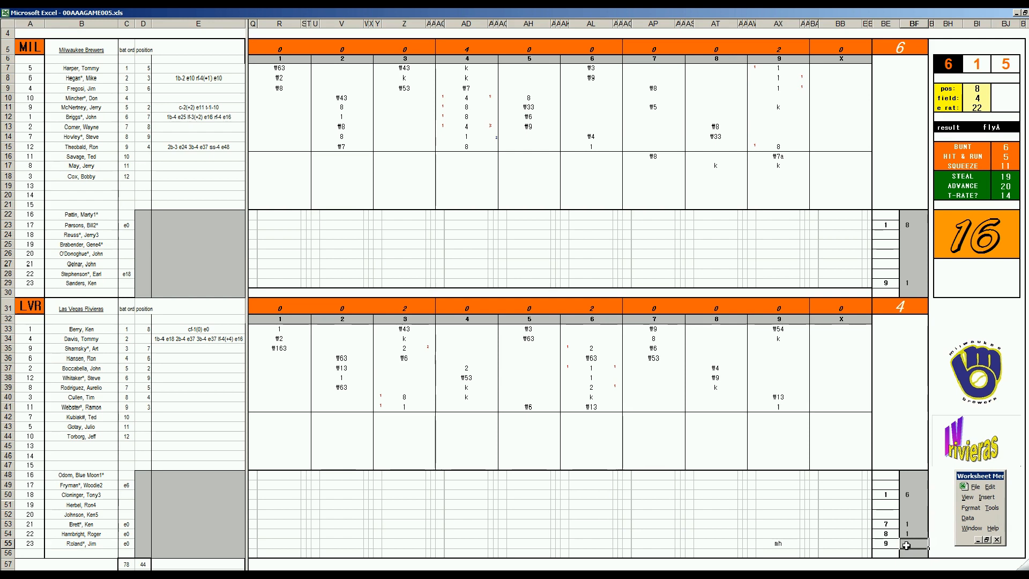
text(1)
key(Return)
key(Up)
key(Up)
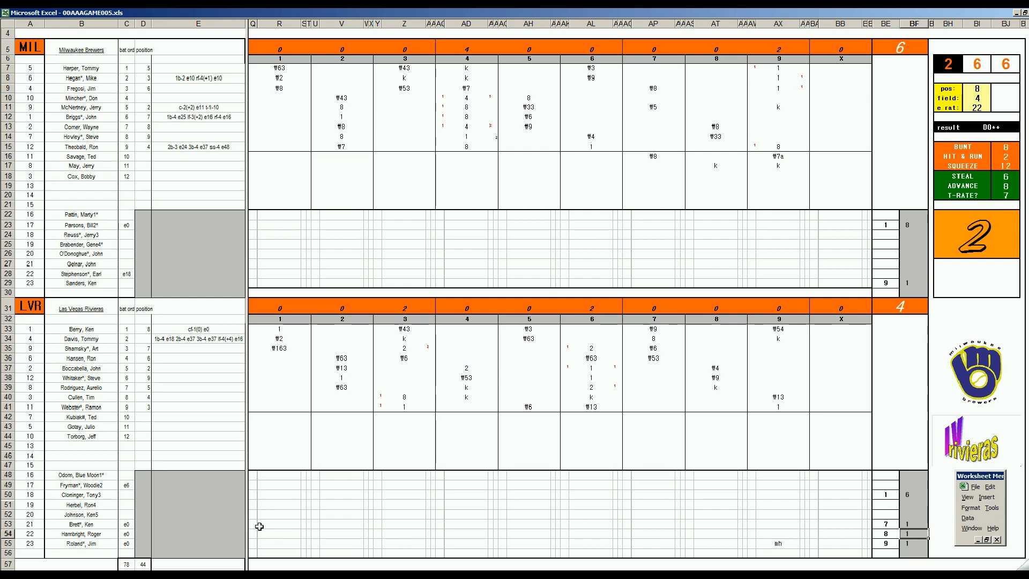
- Generate the box score in a new workbook and enter 2 hits and 2 strikeouts for Las Vegas's ninth-inning pitcher, J55 and N55
click(206, 514)
key(ctrl+n)
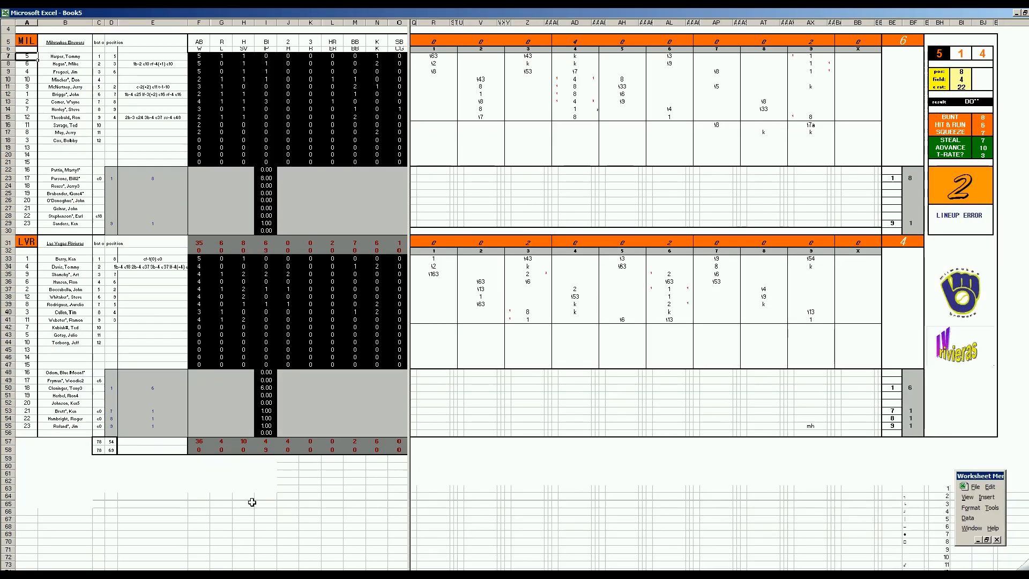
click(201, 426)
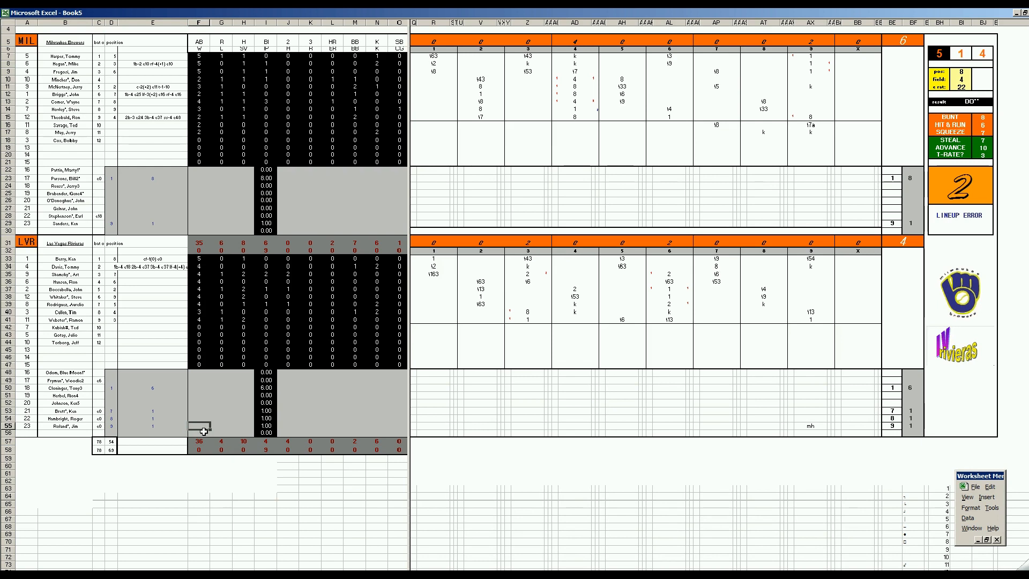
key(Right)
key(Right)
key(Right)
key(Right)
text(2)
key(Right)
key(Right)
key(Right)
key(Right)
text(2)
- Charge the loss to Las Vegas's eighth-inning pitcher by entering 1 in G54
key(Left)
key(Left)
key(Left)
key(Left)
key(Up)
key(Left)
key(Left)
key(Left)
text(1)
- Enter 1 hit, 2 runs, 2 earned runs, 1 walk and 1 strikeout for Las Vegas's eighth-inning pitcher in J54:N54
key(Right)
key(Right)
key(Right)
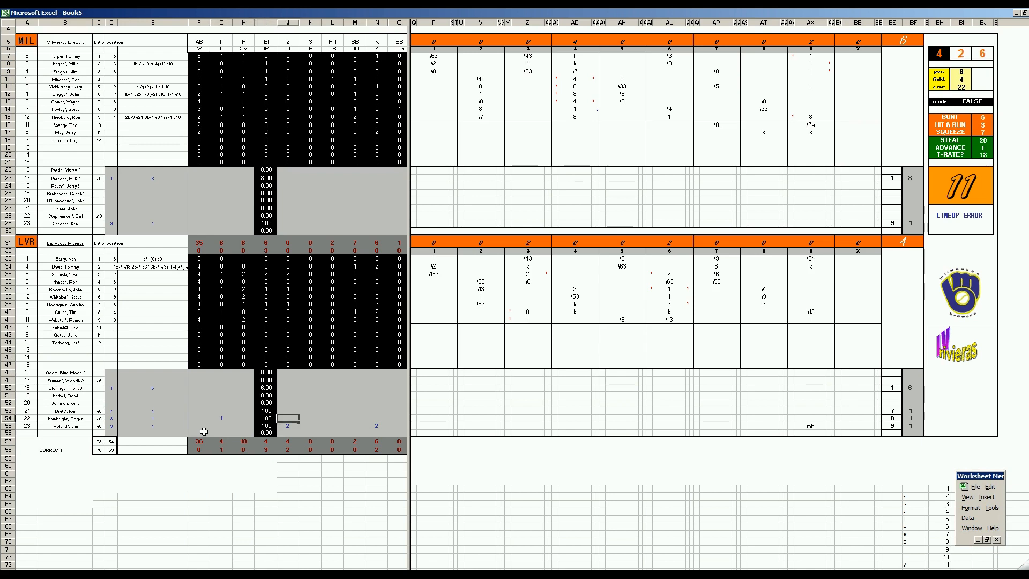
text(1)
key(Right)
text(2)
key(Right)
text(2)
key(Right)
text(1)
key(Right)
text(1)
- Enter 5 hits and 4 runs for Las Vegas's starting pitcher in J50 and K50
key(Left)
key(Left)
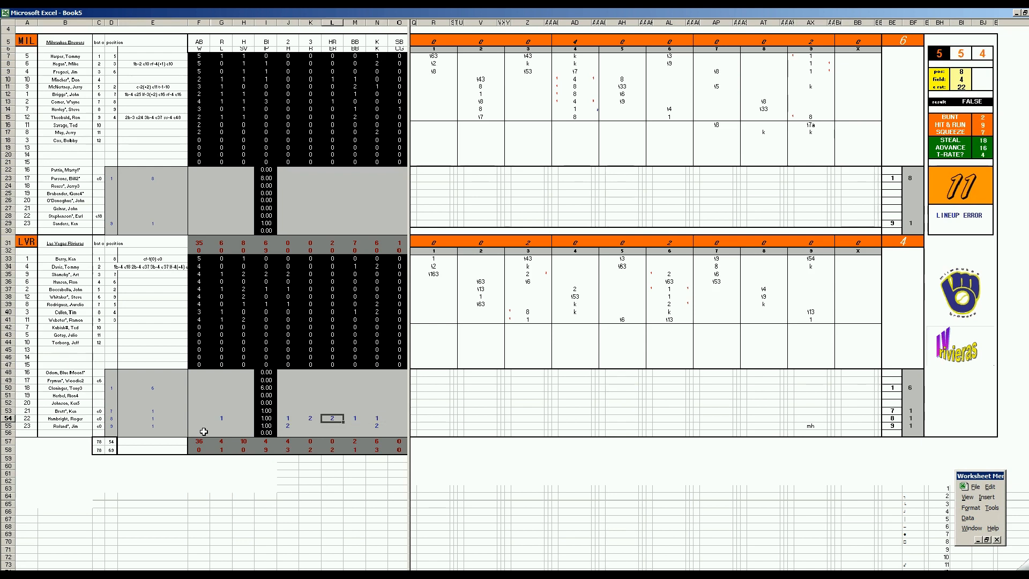
key(Left)
key(Left)
key(Up)
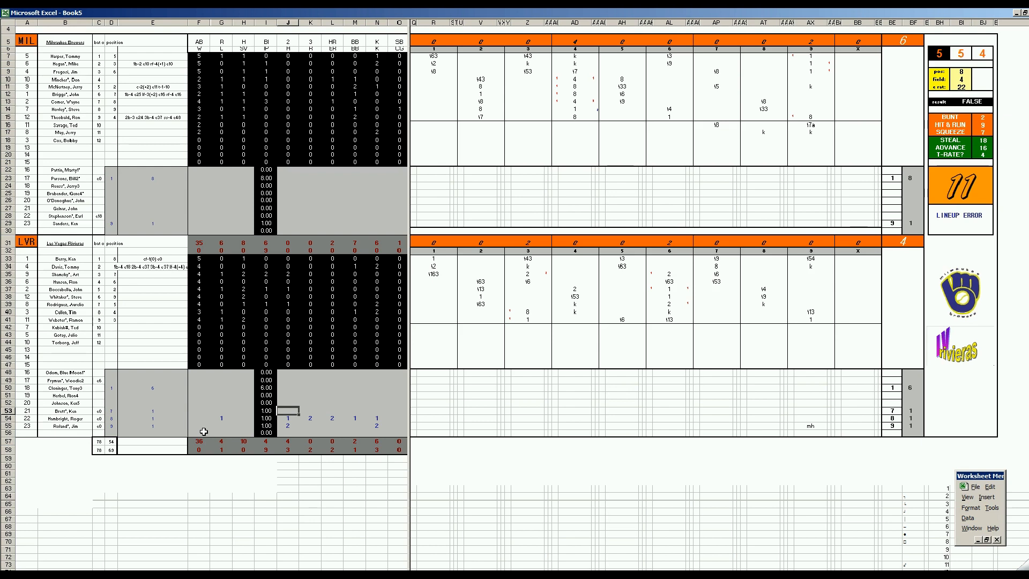
key(Up)
key(Up)
key(Up)
key(Left)
key(Left)
key(Left)
key(Right)
key(Right)
key(Right)
text(5)
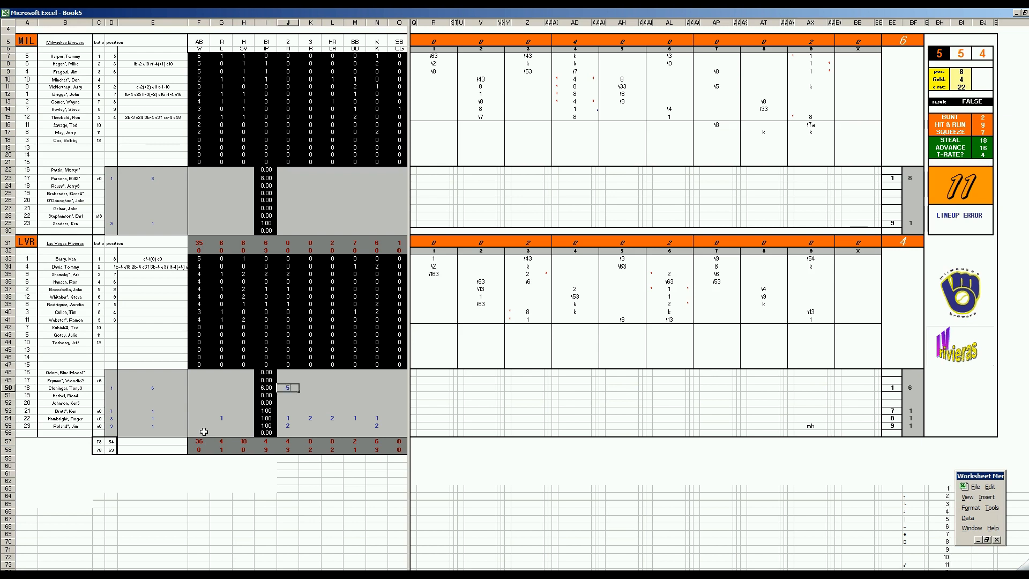
key(Right)
text(4)
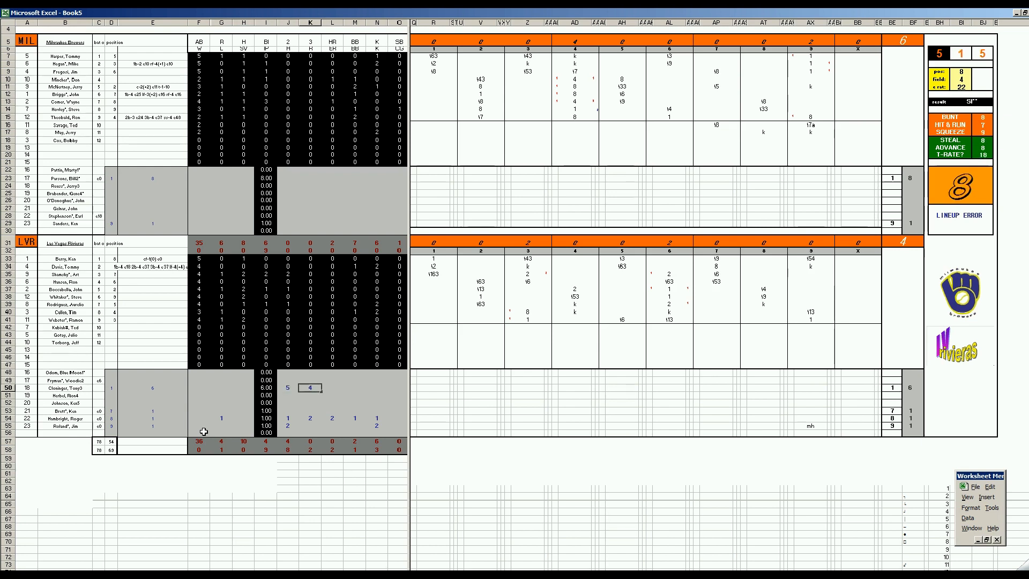
- Enter 4 earned runs, 6 walks and 3 strikeouts for Las Vegas's starting pitcher in L50:N50
key(Right)
text(4)
key(Right)
text(6)
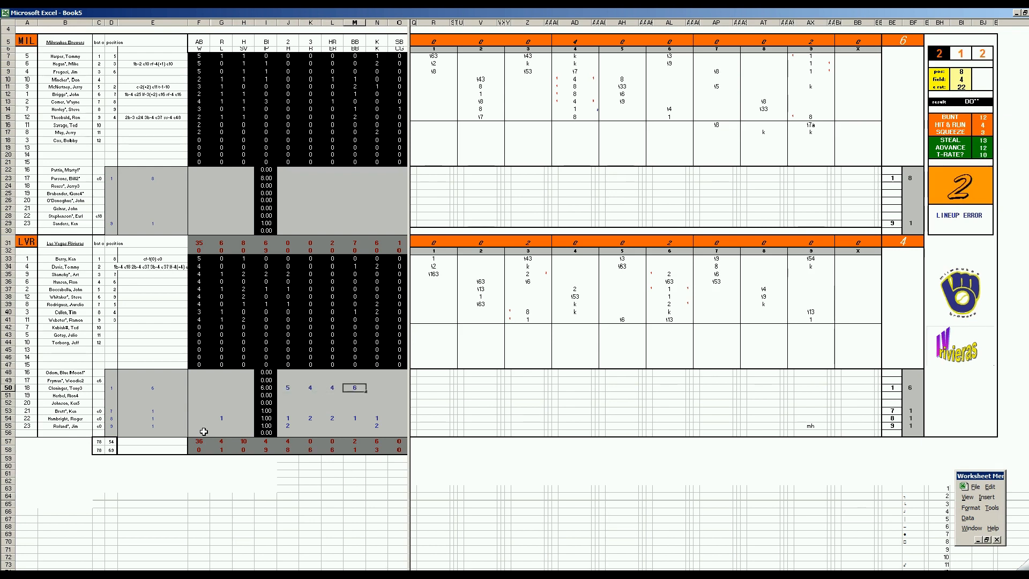
key(Right)
text(3)
- Credit the save to Milwaukee's ninth-inning pitcher by entering 1 in H29
key(Up)
key(Left)
key(Left)
key(Left)
key(Left)
key(Left)
key(Left)
key(Up)
key(Up)
key(Up)
key(Up)
key(Up)
key(Up)
key(Up)
key(Up)
key(Up)
key(Up)
key(Up)
key(Up)
key(Up)
key(Up)
key(Up)
key(Up)
key(Up)
key(Up)
key(Up)
key(Up)
text(1)
- Enter 1 hit in J29 and 1 strikeout in N29 for Milwaukee's ninth-inning pitcher
key(Right)
key(Right)
text(1)
key(Right)
key(Right)
key(Right)
key(Right)
text(1)
- Credit the win to Milwaukee's starting pitcher by entering 1 in F23
key(Left)
key(Left)
key(Left)
key(Left)
key(Left)
key(Left)
key(Left)
key(Left)
key(Up)
key(Up)
key(Up)
key(Up)
key(Up)
key(Up)
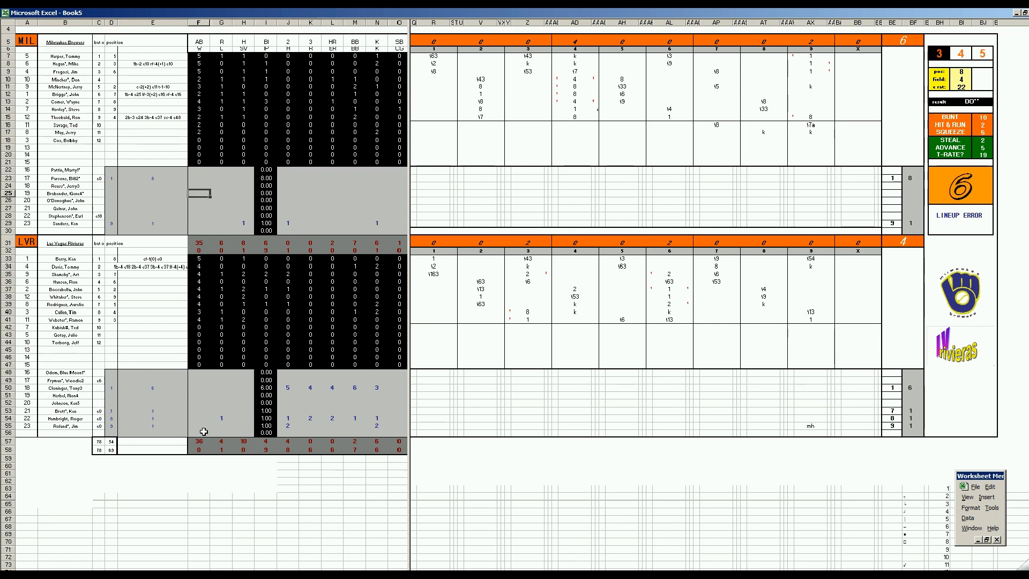
text(1)
- Enter 9 hits, 3 runs, 3 earned runs, 2 walks and 5 strikeouts for Milwaukee's starting pitcher in J23:N23
key(Right)
key(Right)
key(Right)
key(Right)
text(9)
key(Right)
text(3)
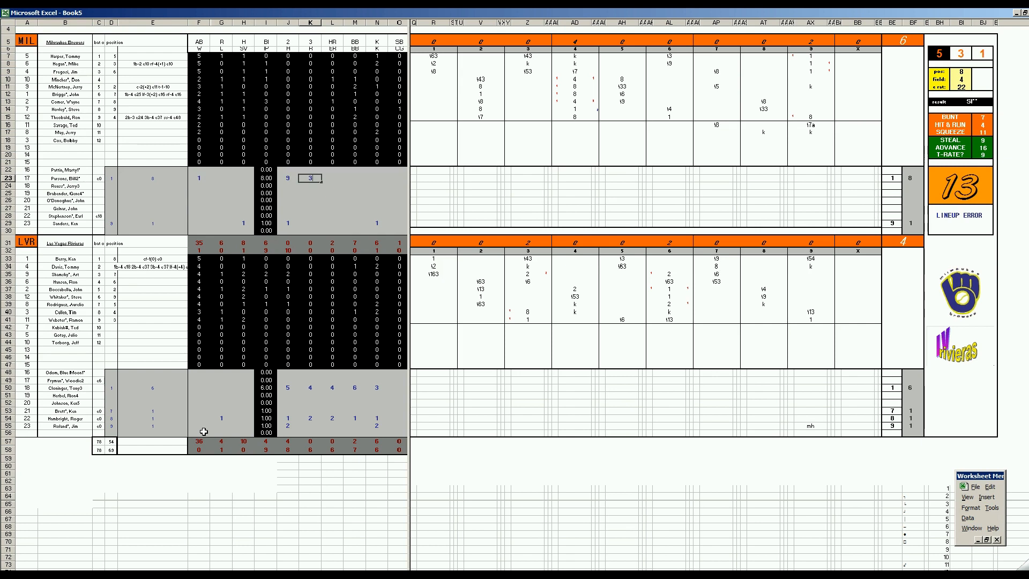
key(Right)
text(3)
key(Right)
text(2)
key(Right)
text(5)
key(Return)
key(Left)
key(Left)
key(Left)
key(Left)
key(Left)
key(Left)
key(Left)
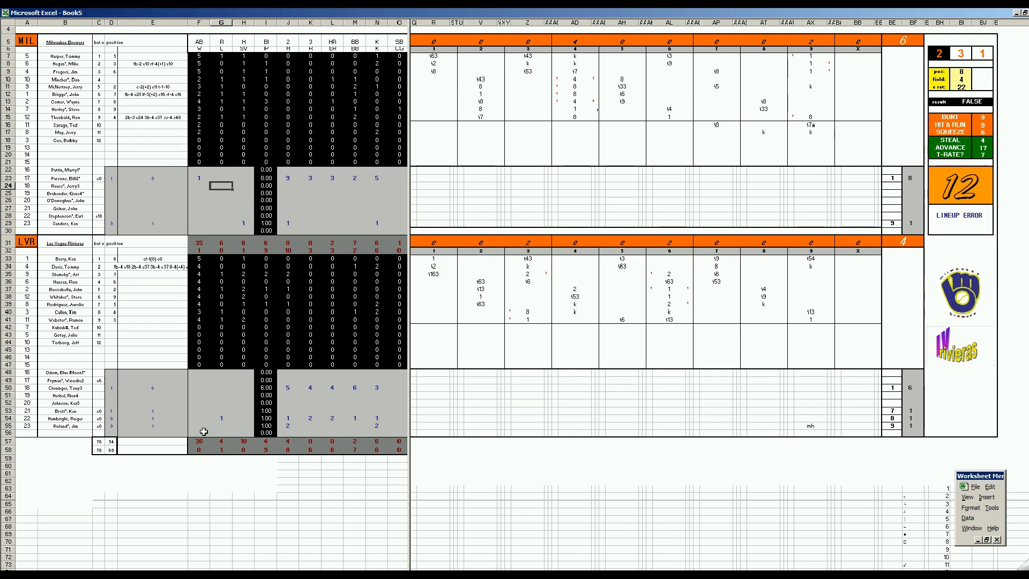
- Correct the runs and earned runs of Milwaukee's starting pitcher in K23:L23 to 4 each
key(Right)
key(Right)
key(Right)
key(Right)
key(Right)
key(Right)
key(Left)
key(Left)
key(Up)
text(4)
key(Right)
text(4)
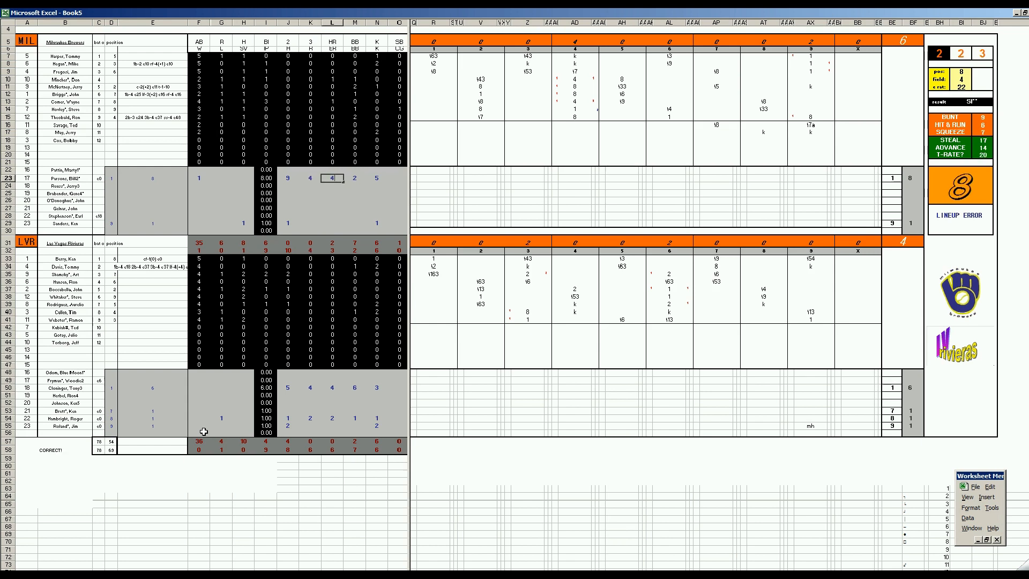
key(Down)
key(Left)
key(Left)
key(Left)
key(Left)
key(Left)
key(Left)
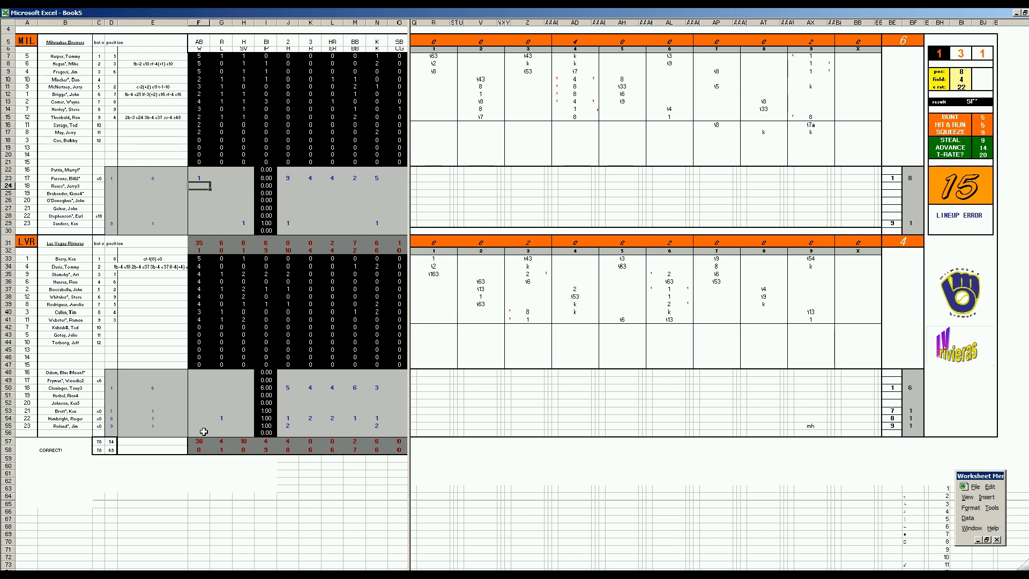
key(ctrl+s)
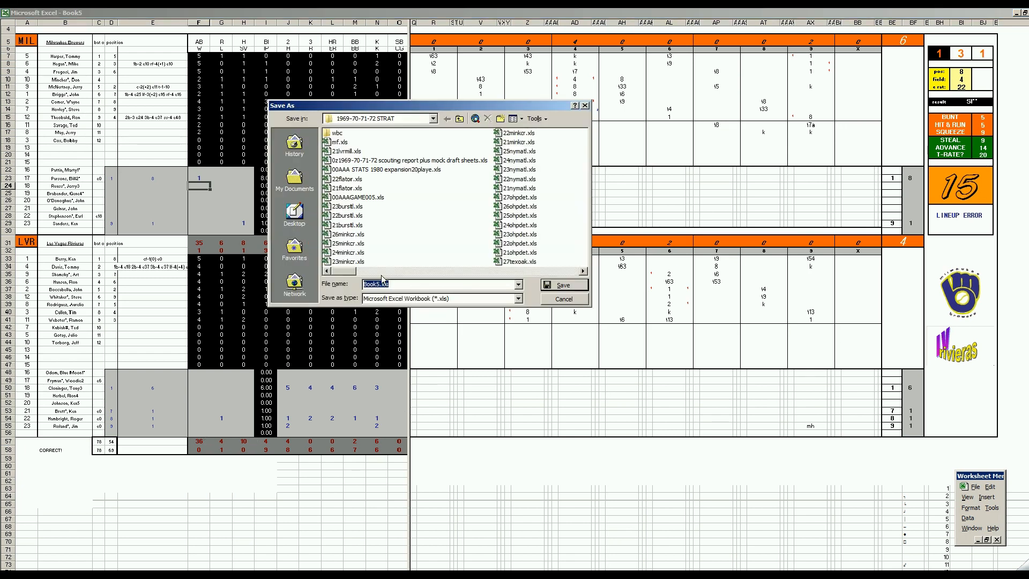
click(348, 151)
click(368, 284)
key(BackSpace)
text(22lvrmil)
key(Return)
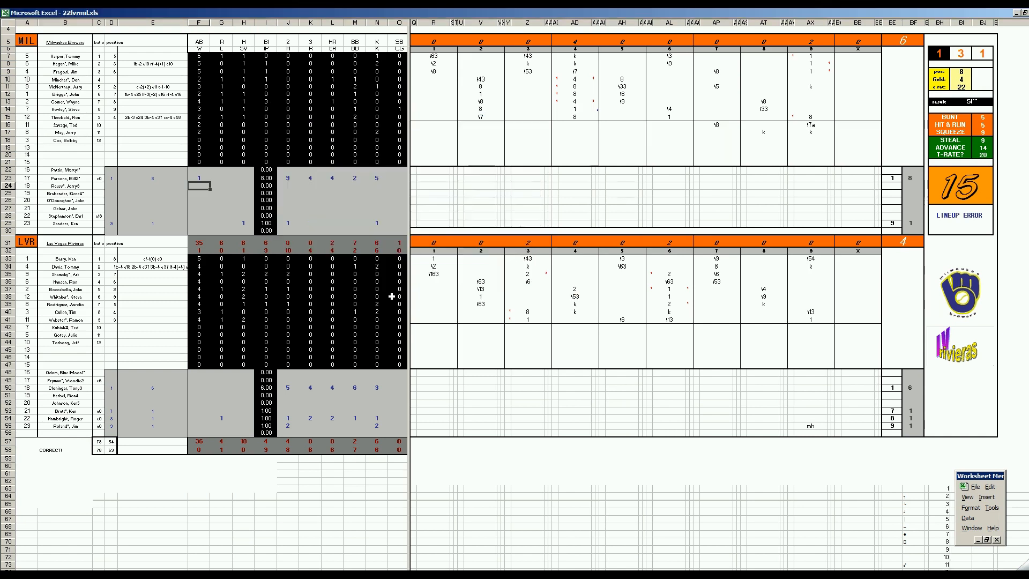
- Save the box score again as mf.xls, replacing the existing file, and close the workbook
key(F12)
text(mf.xls)
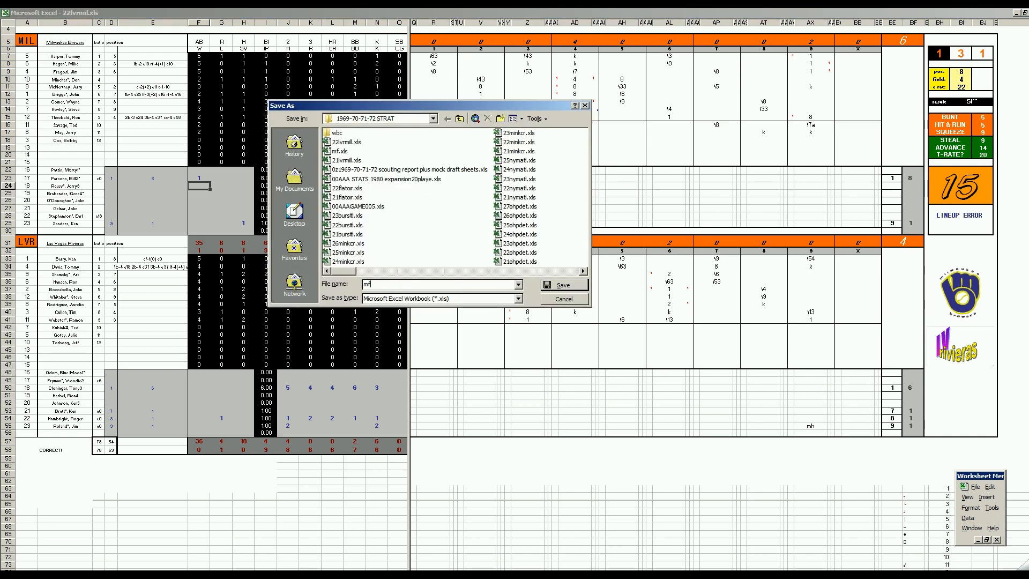
key(Return)
key(Return)
key(ctrl+w)
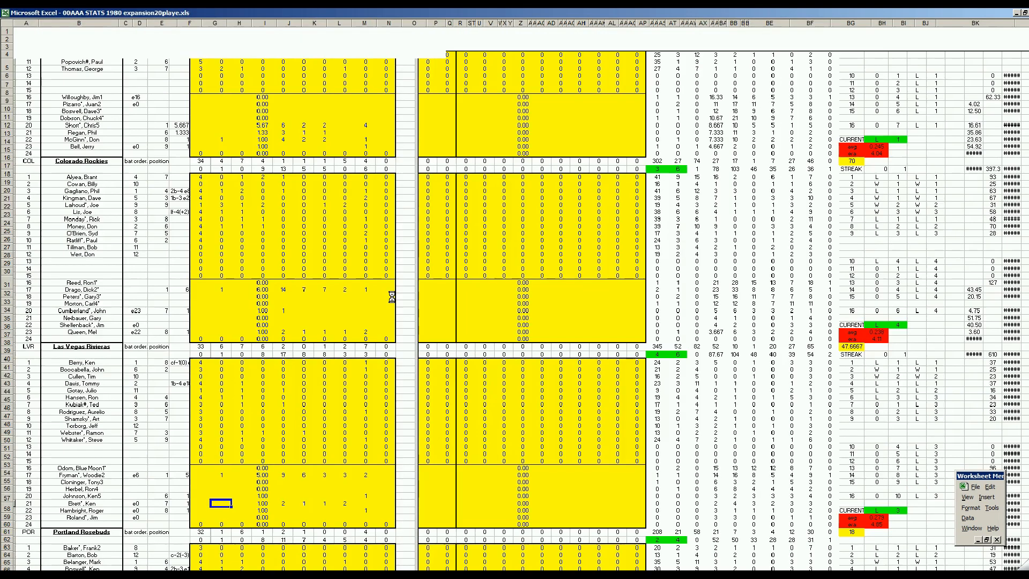
- Load the new game into the stats work area and paste Milwaukee's lines F215:O237 into game 5 starting at BM215
key(ctrl+m)
key(Return)
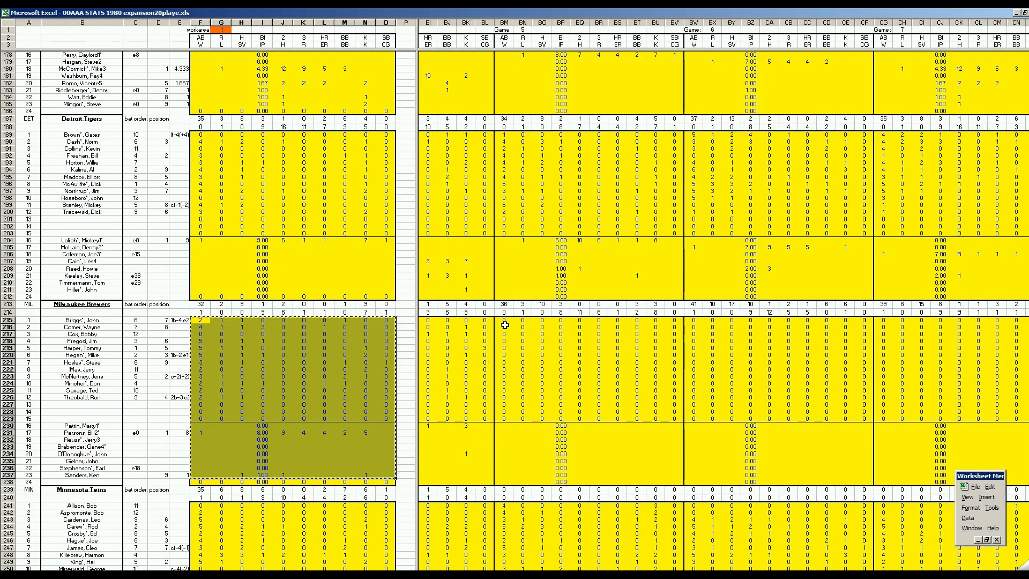
right_click(503, 322)
click(508, 350)
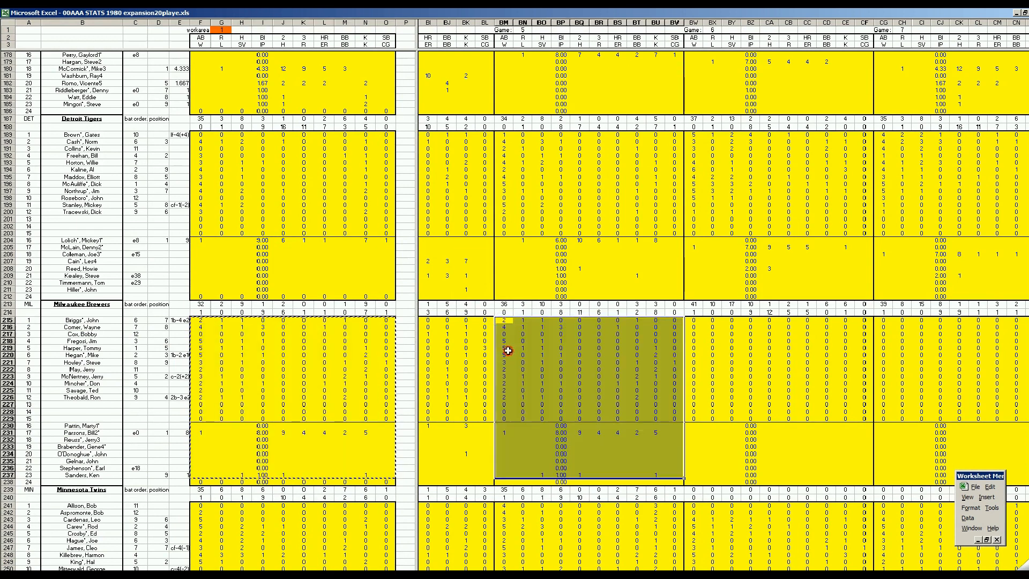
- Copy Las Vegas's work area lines F683:O705 into the game 7 block starting at CG683
click(344, 390)
key(ctrl+c)
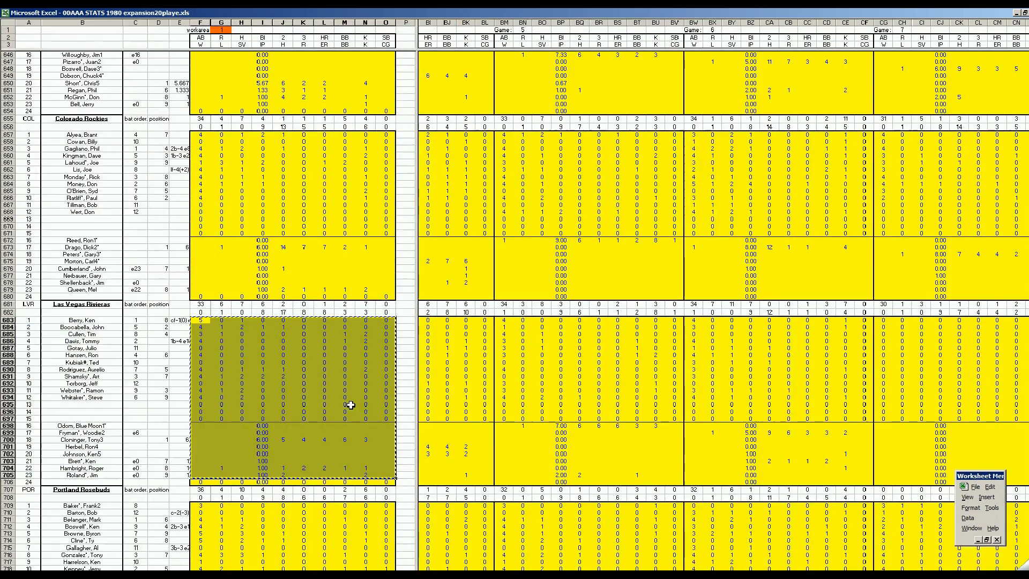
right_click(885, 324)
click(892, 352)
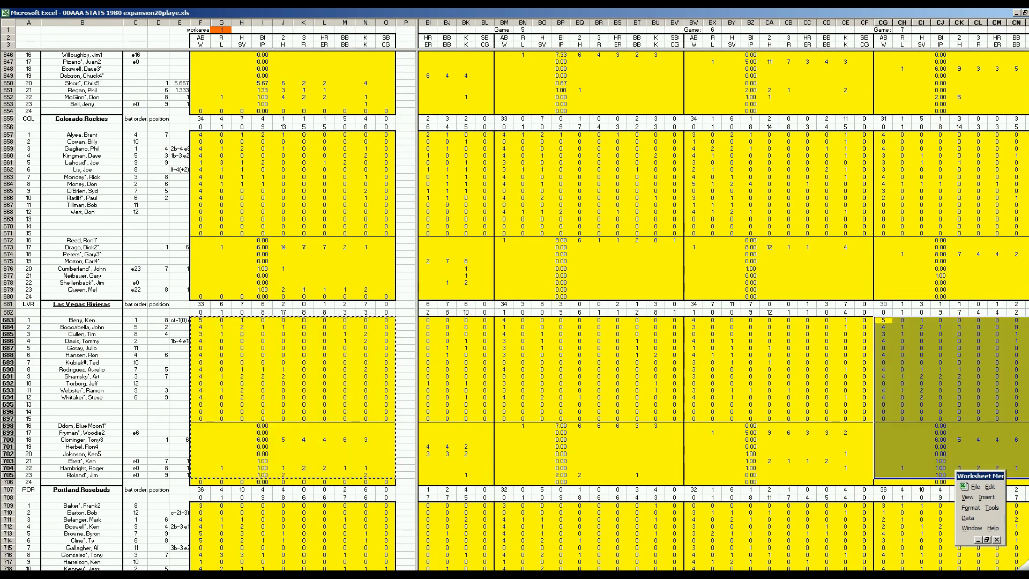
- Save the updated 00AAA STATS 1980 expansion20playe.xls workbook
drag(622, 574, 809, 574)
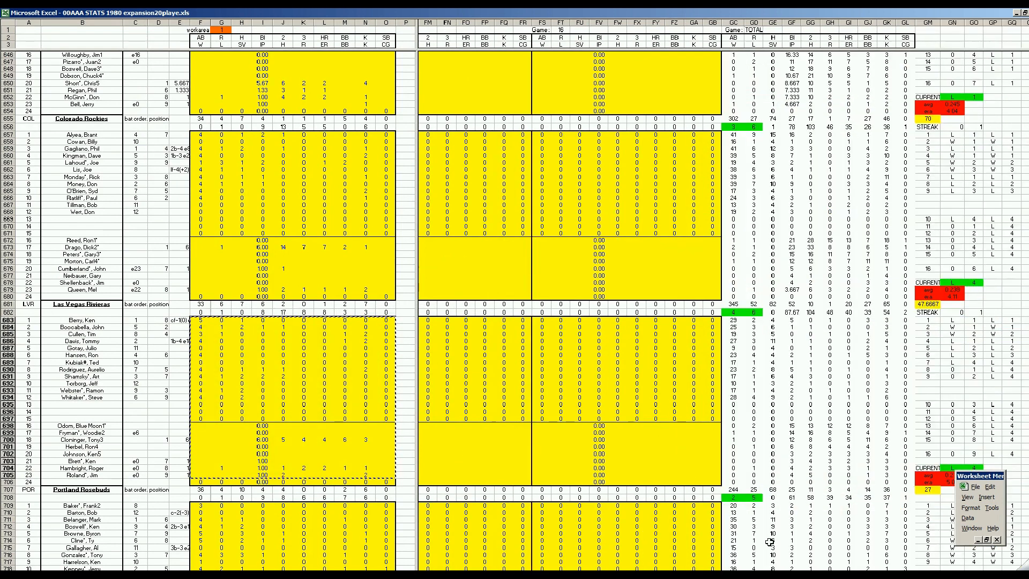
click(974, 487)
click(987, 466)
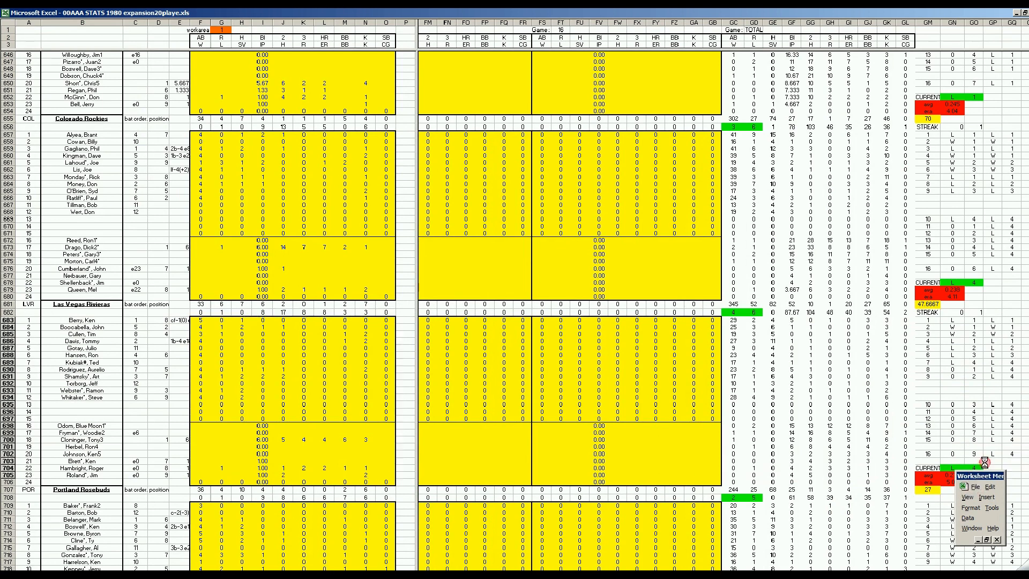
- Examine the Las Vegas Rivieras' season totals, streak and rating columns beyond the game blocks
click(670, 464)
key(Right)
key(Right)
key(Right)
key(Right)
key(Right)
key(Right)
key(Right)
key(Right)
key(Right)
key(Right)
key(Right)
key(Right)
key(Right)
key(Right)
key(Right)
key(Right)
key(Right)
key(Right)
key(Right)
key(Right)
key(Right)
key(Right)
key(Right)
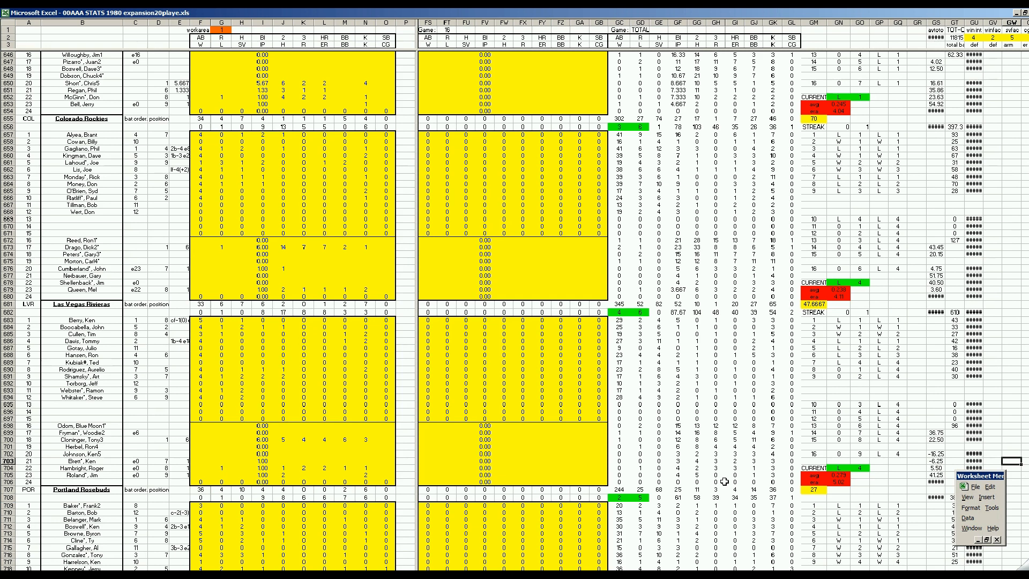
- Examine the Milwaukee Brewers' season totals and the league-wide totals below the San Francisco Giants' block
click(567, 448)
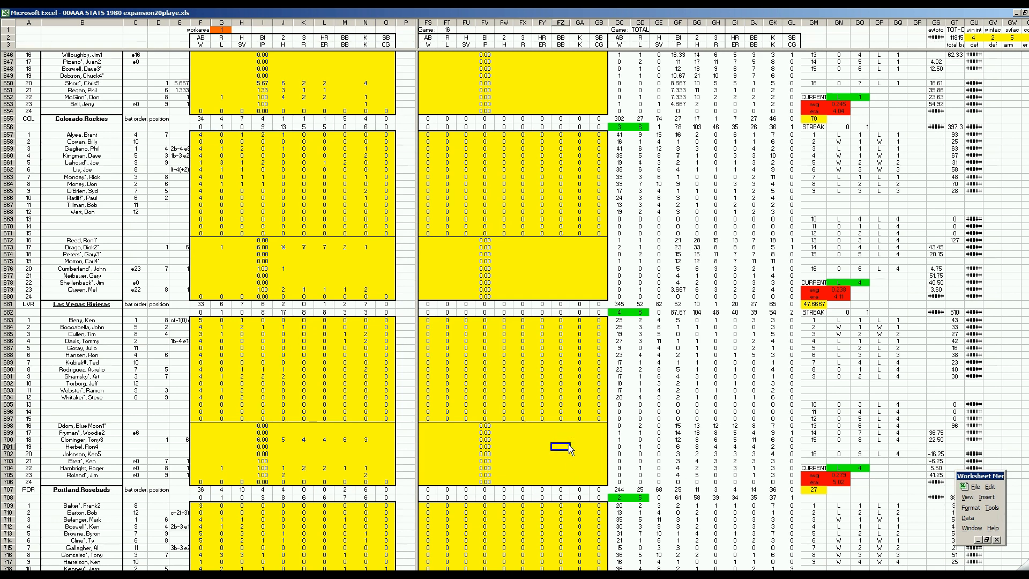
click(552, 283)
key(Page_Up)
key(Page_Up)
key(Page_Up)
key(Page_Up)
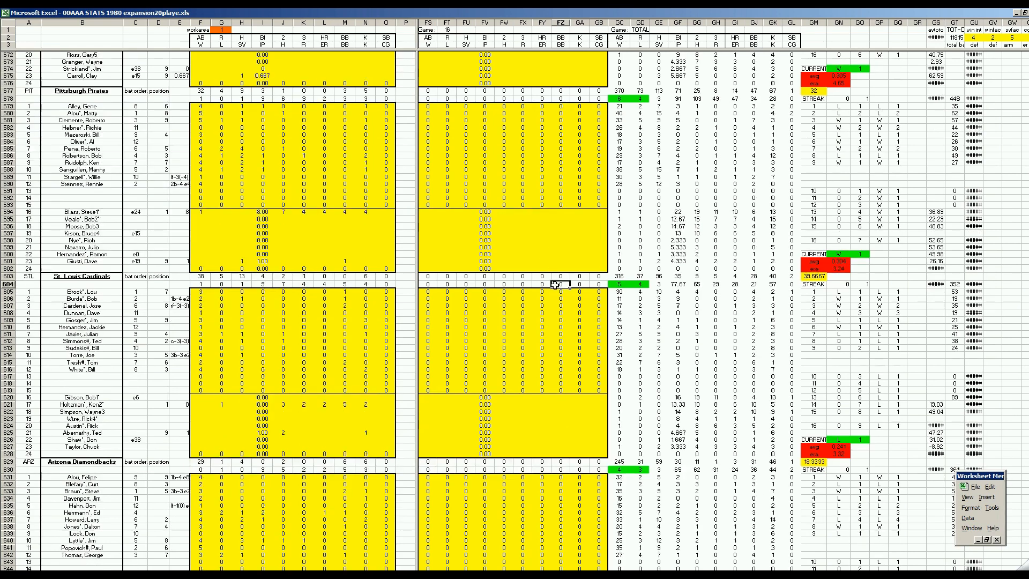
key(Page_Up)
key(Page_Up)
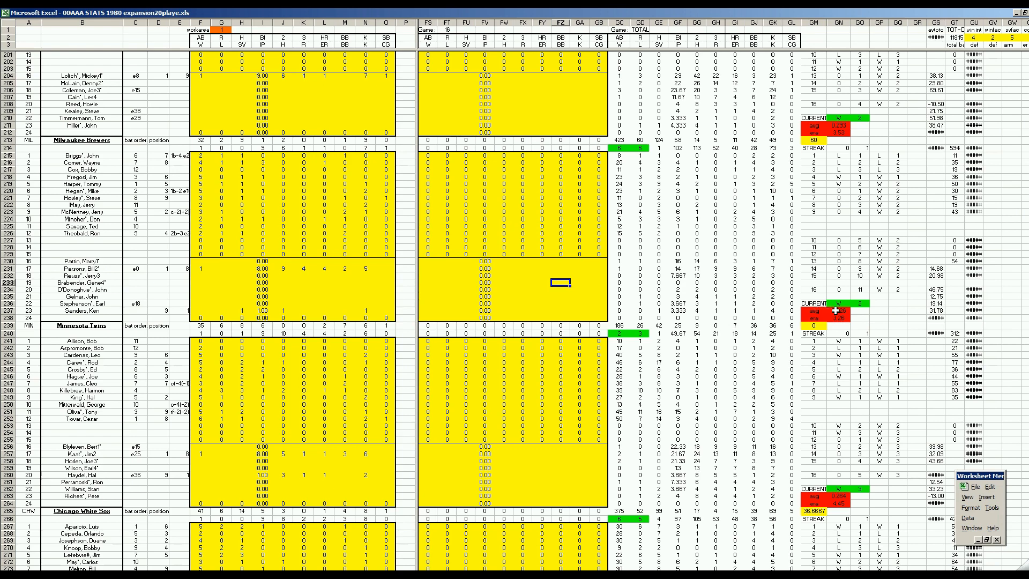
click(575, 309)
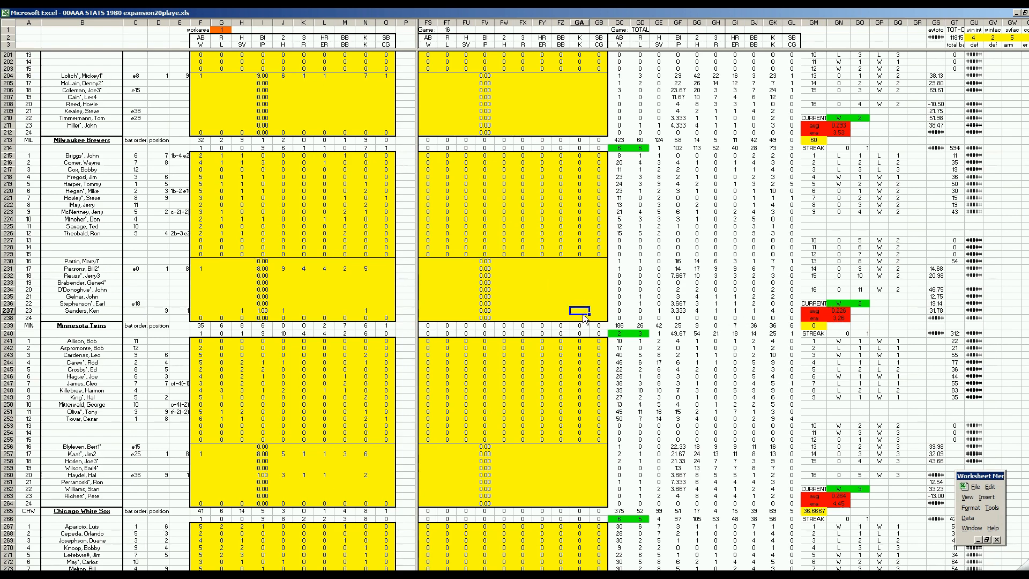
scroll(583, 316, down, 20)
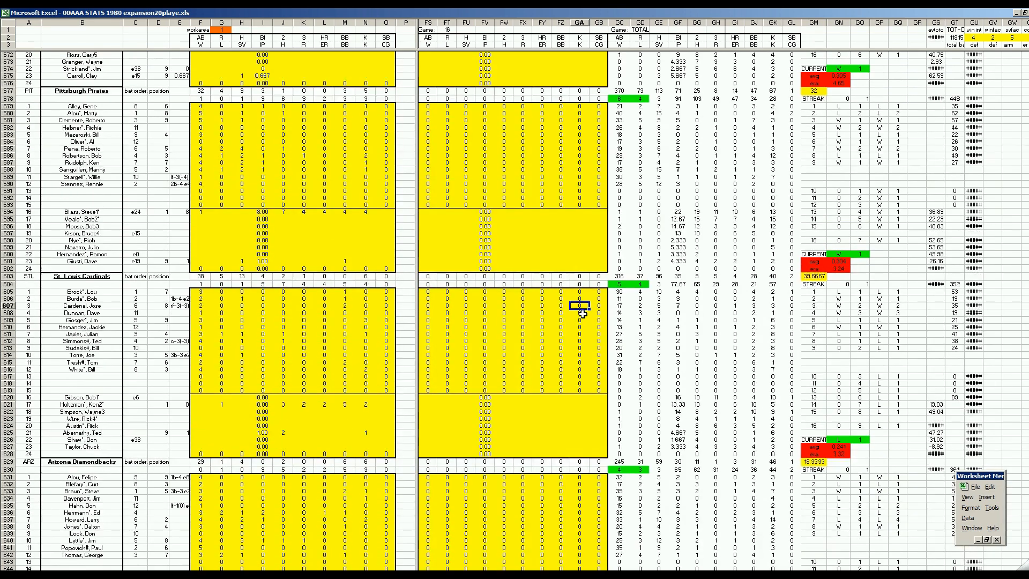
key(Page_Down)
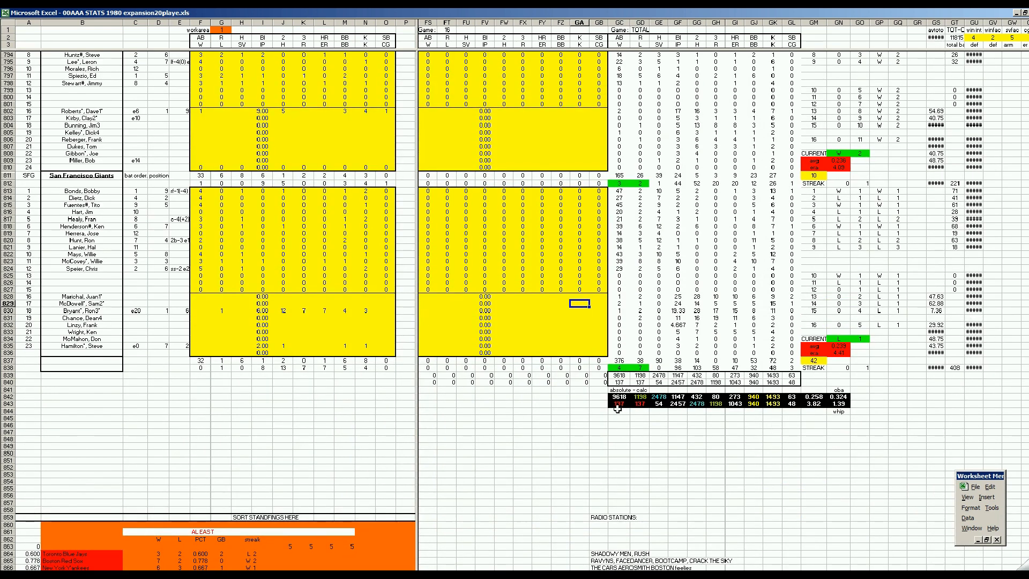
click(807, 420)
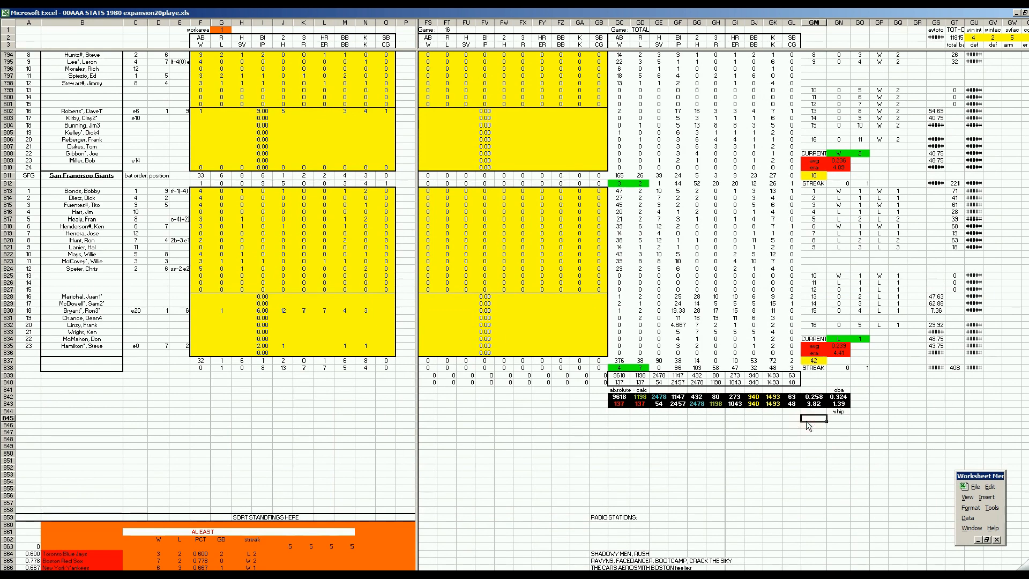